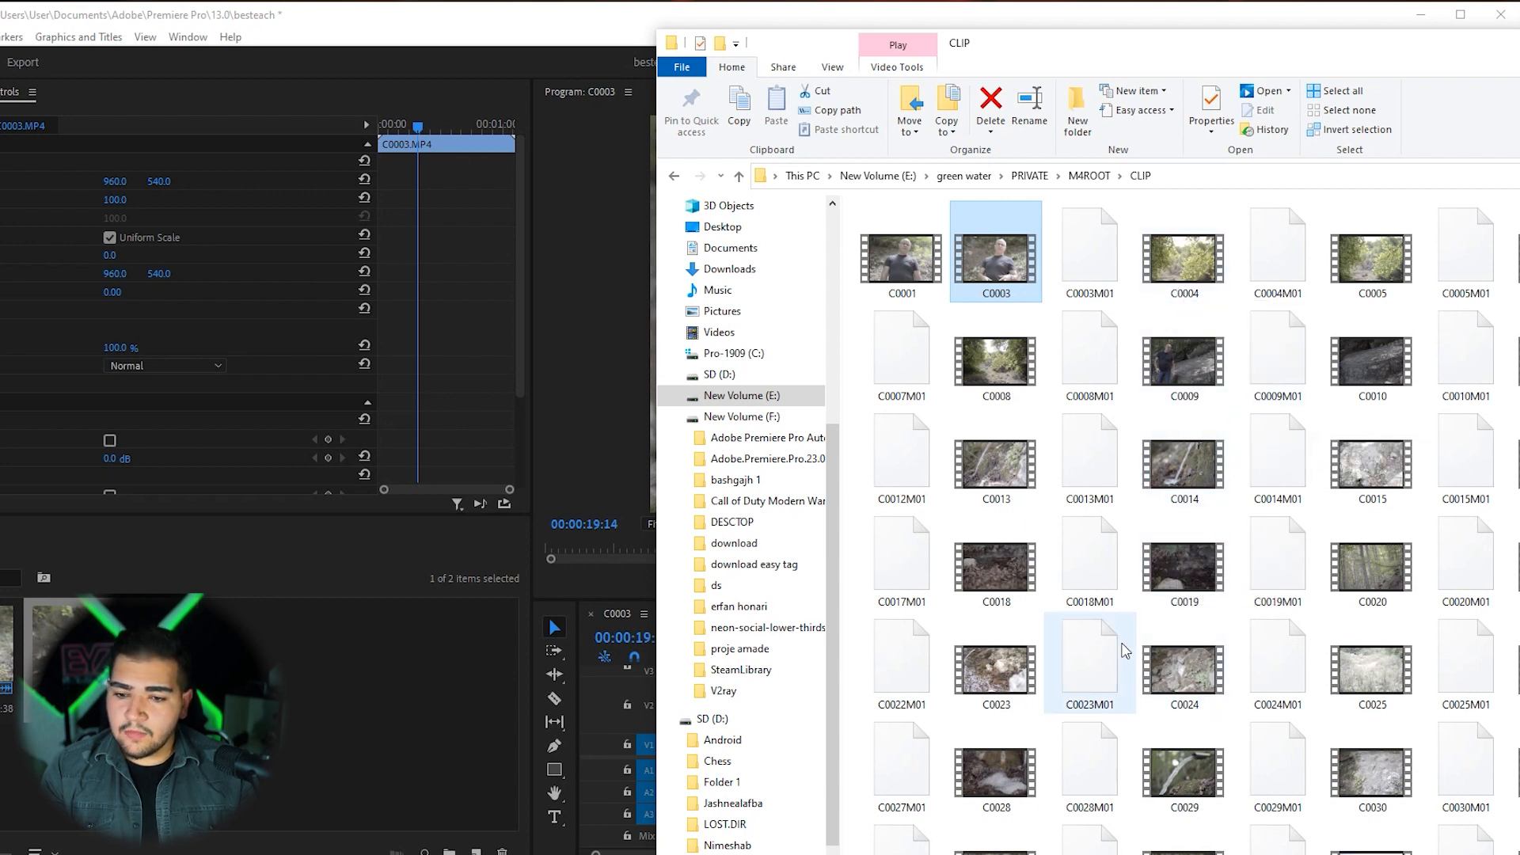
Place clip C0029 from the CLIP folder on track V2 above C0003 and mute audio tracks A1 and A2
{"action": "left_click", "coordinate": [1188, 783]}
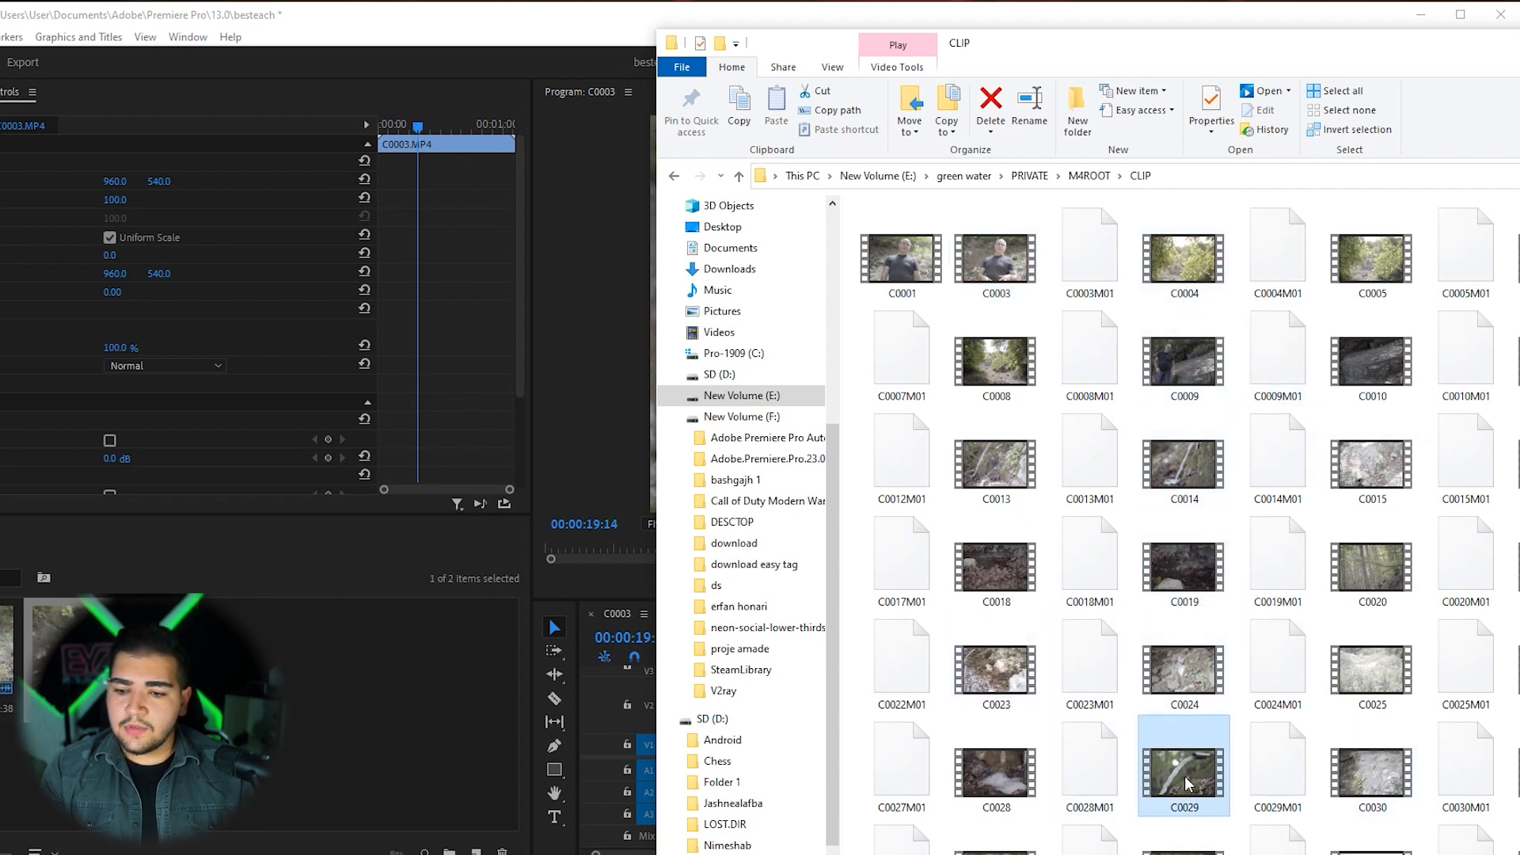
{"action": "left_click_drag", "start_coordinate": [1187, 784], "coordinate": [898, 725]}
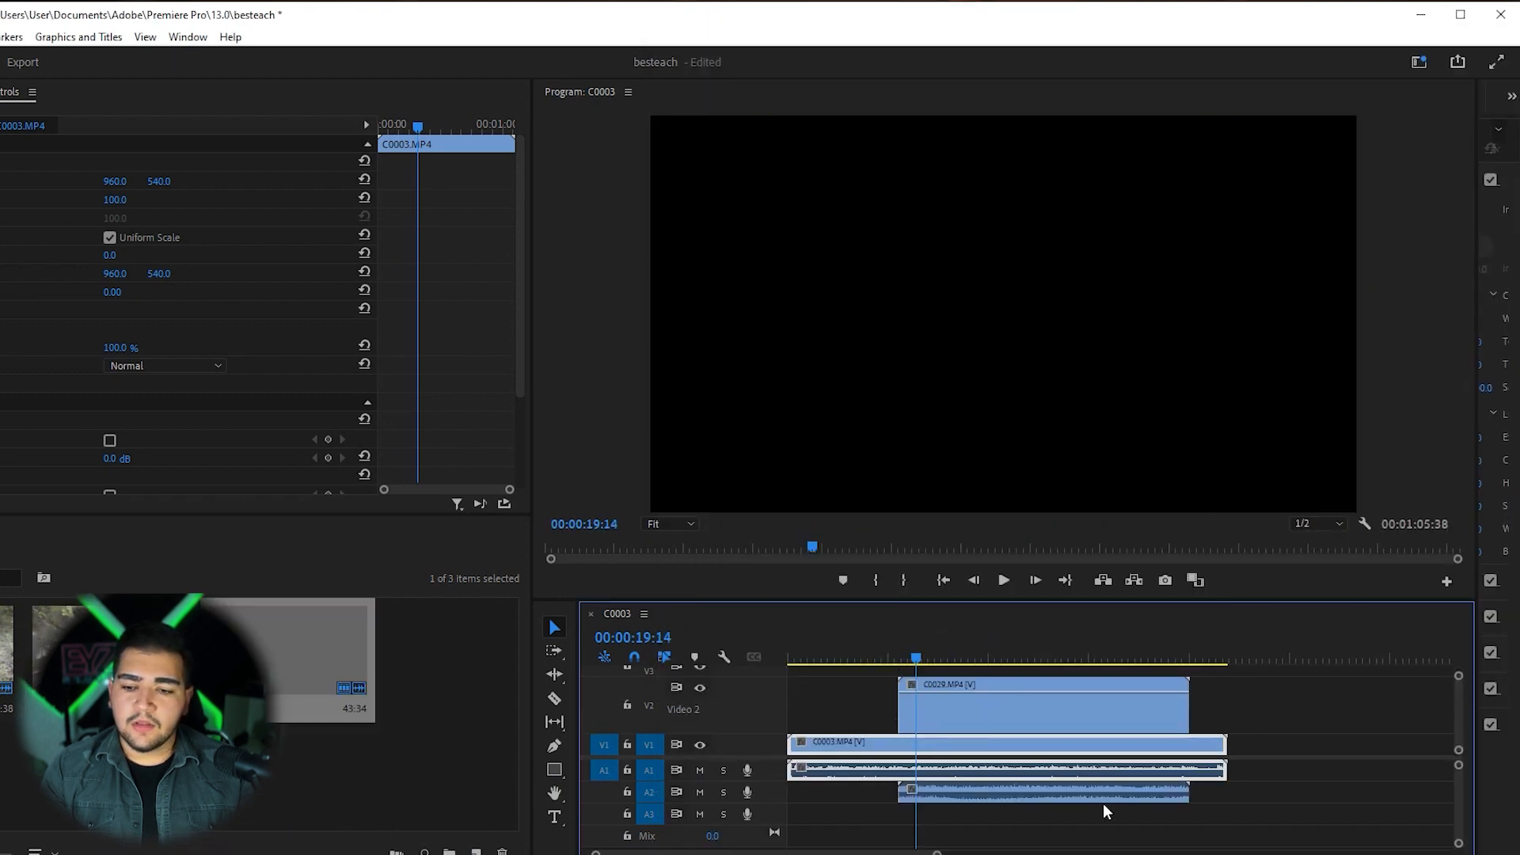
{"action": "left_click", "coordinate": [1103, 806]}
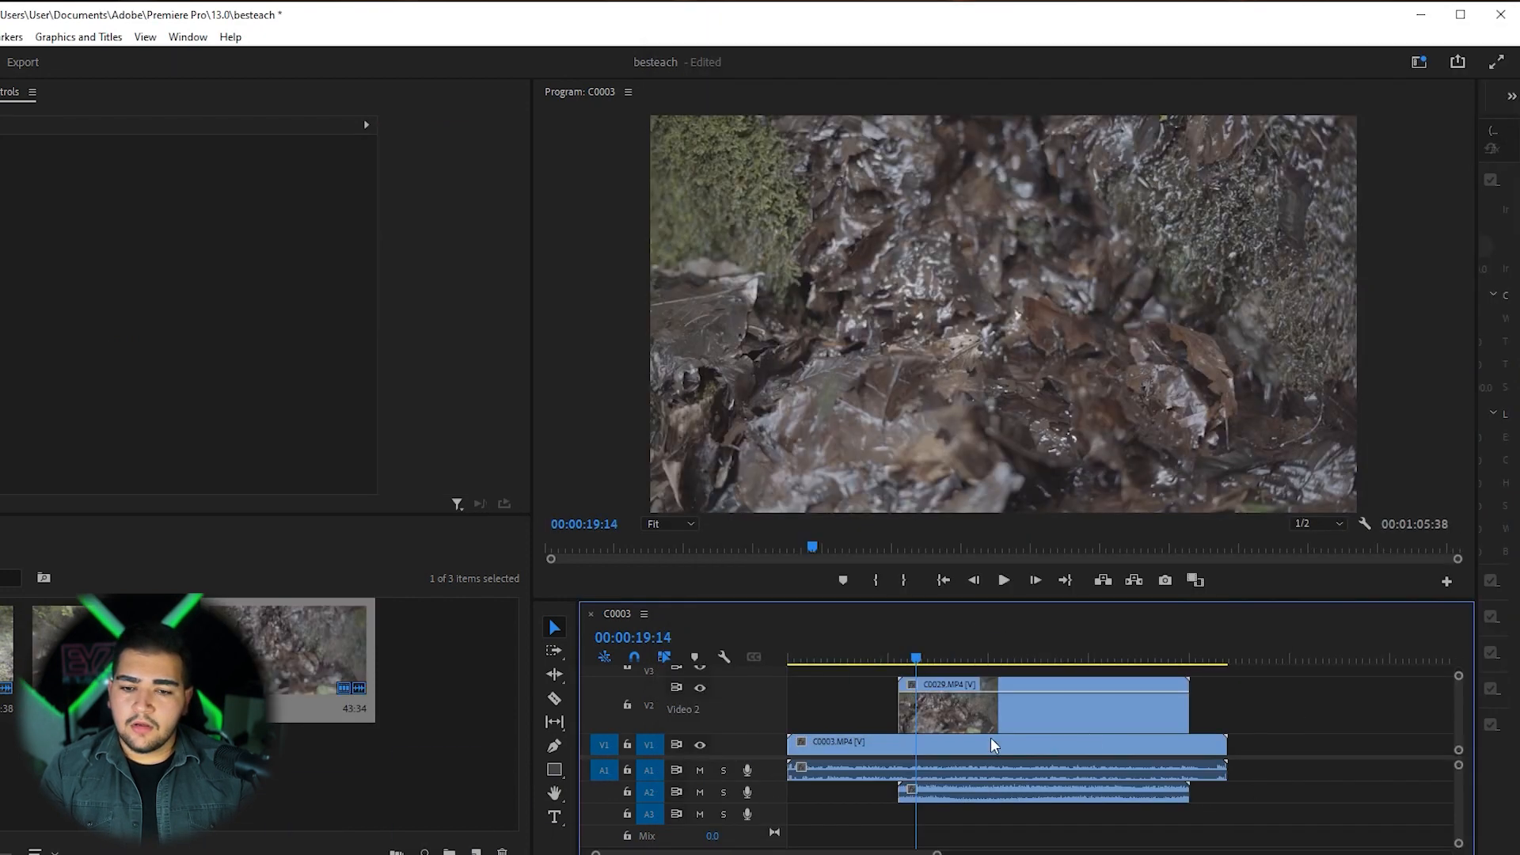
{"action": "left_click", "coordinate": [700, 771]}
{"action": "left_click", "coordinate": [700, 792]}
Scrub and play the sequence around the start of the C0029 overlay to check where it covers the speaker
{"action": "left_click", "coordinate": [855, 657]}
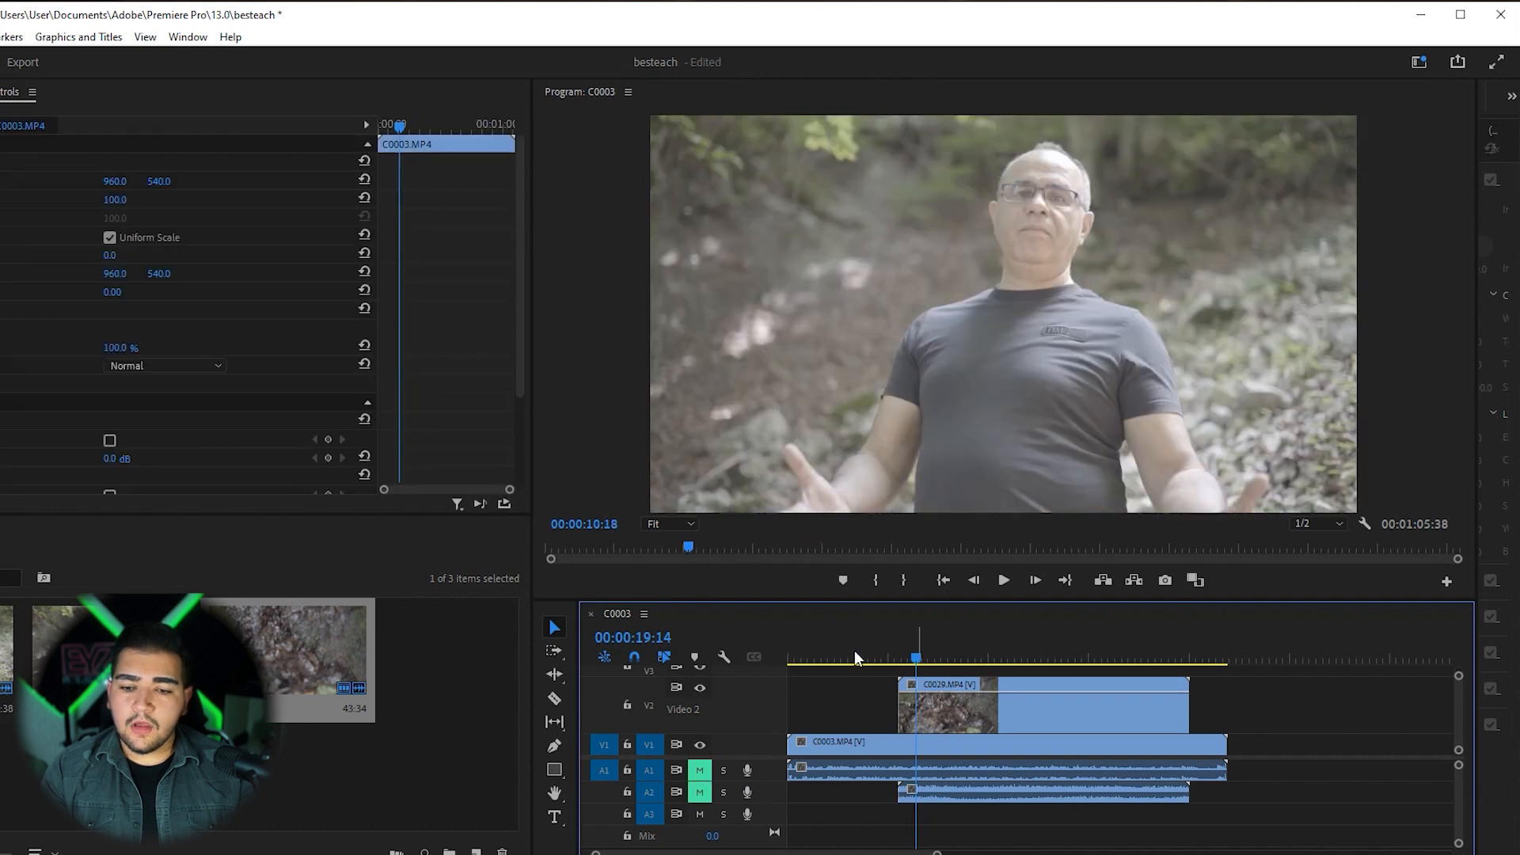
{"action": "left_click", "coordinate": [906, 656]}
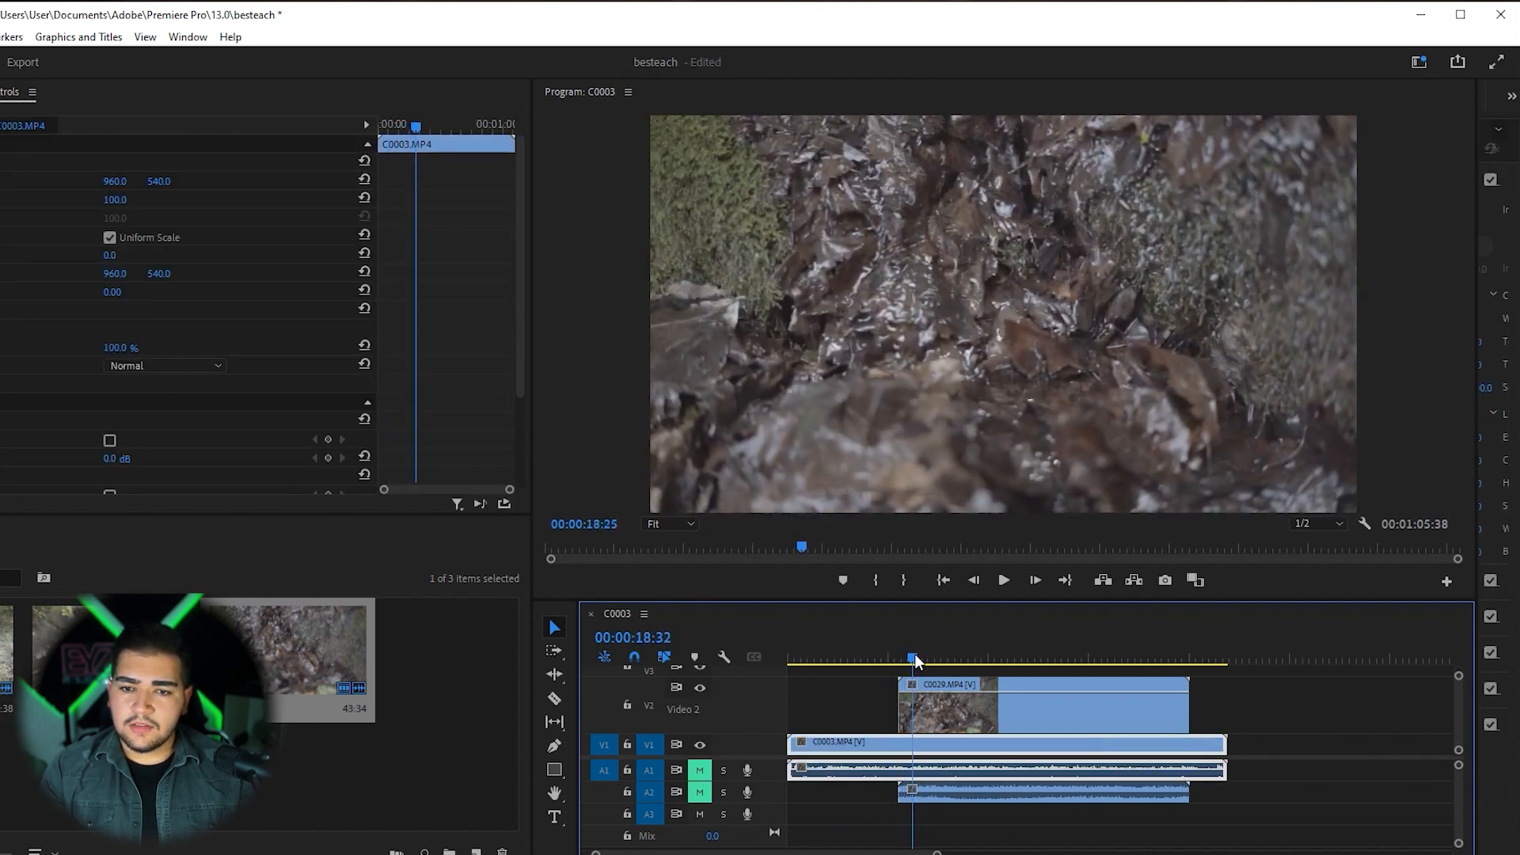
{"action": "left_click_drag", "start_coordinate": [915, 656], "coordinate": [883, 657]}
{"action": "key", "text": "space"}
{"action": "key", "text": "space"}
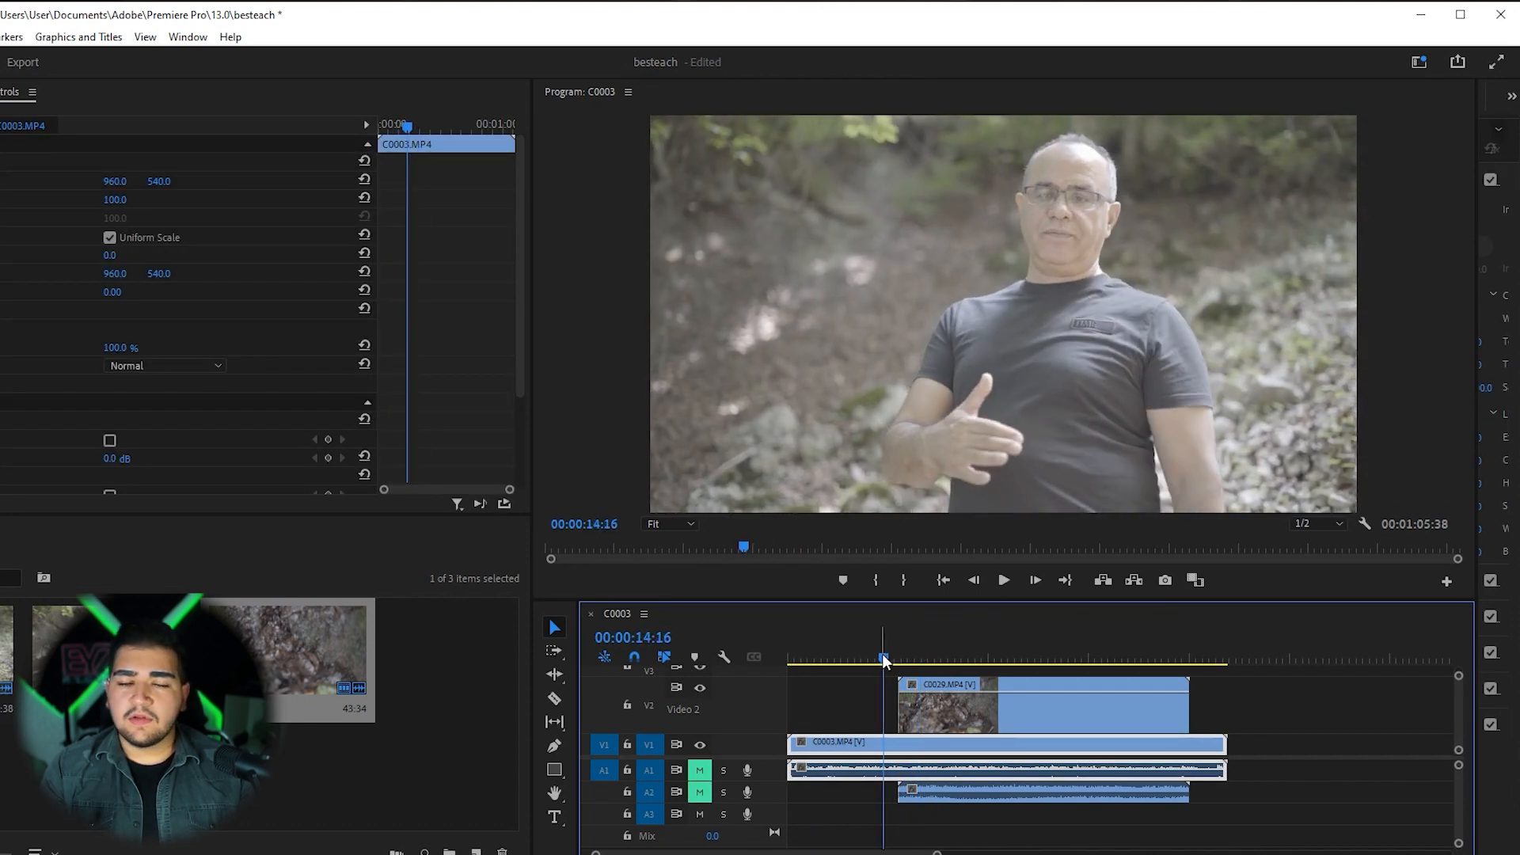
{"action": "key", "text": "space"}
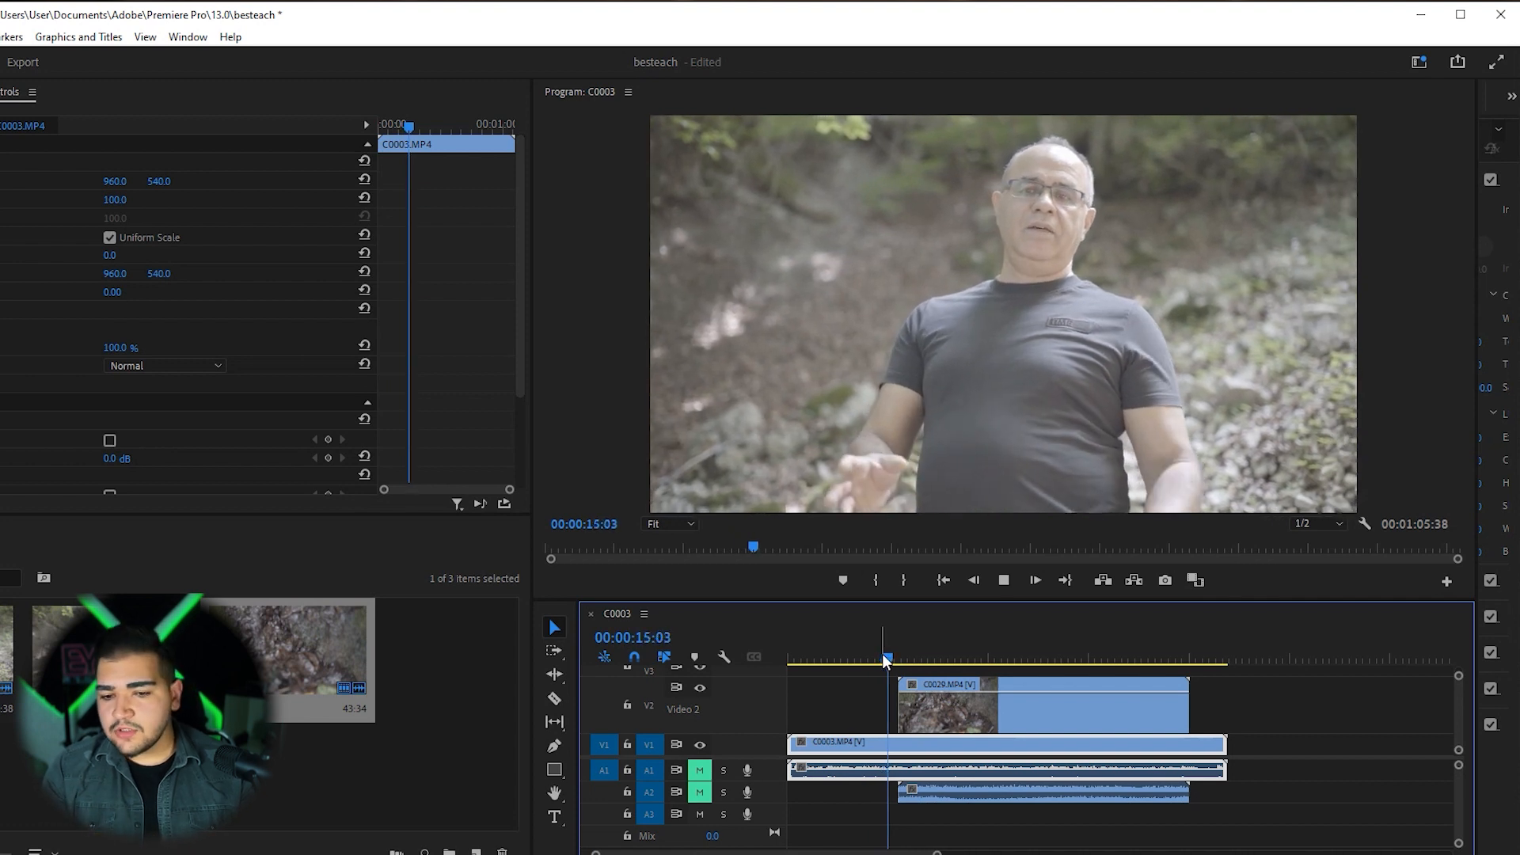
{"action": "key", "text": "space"}
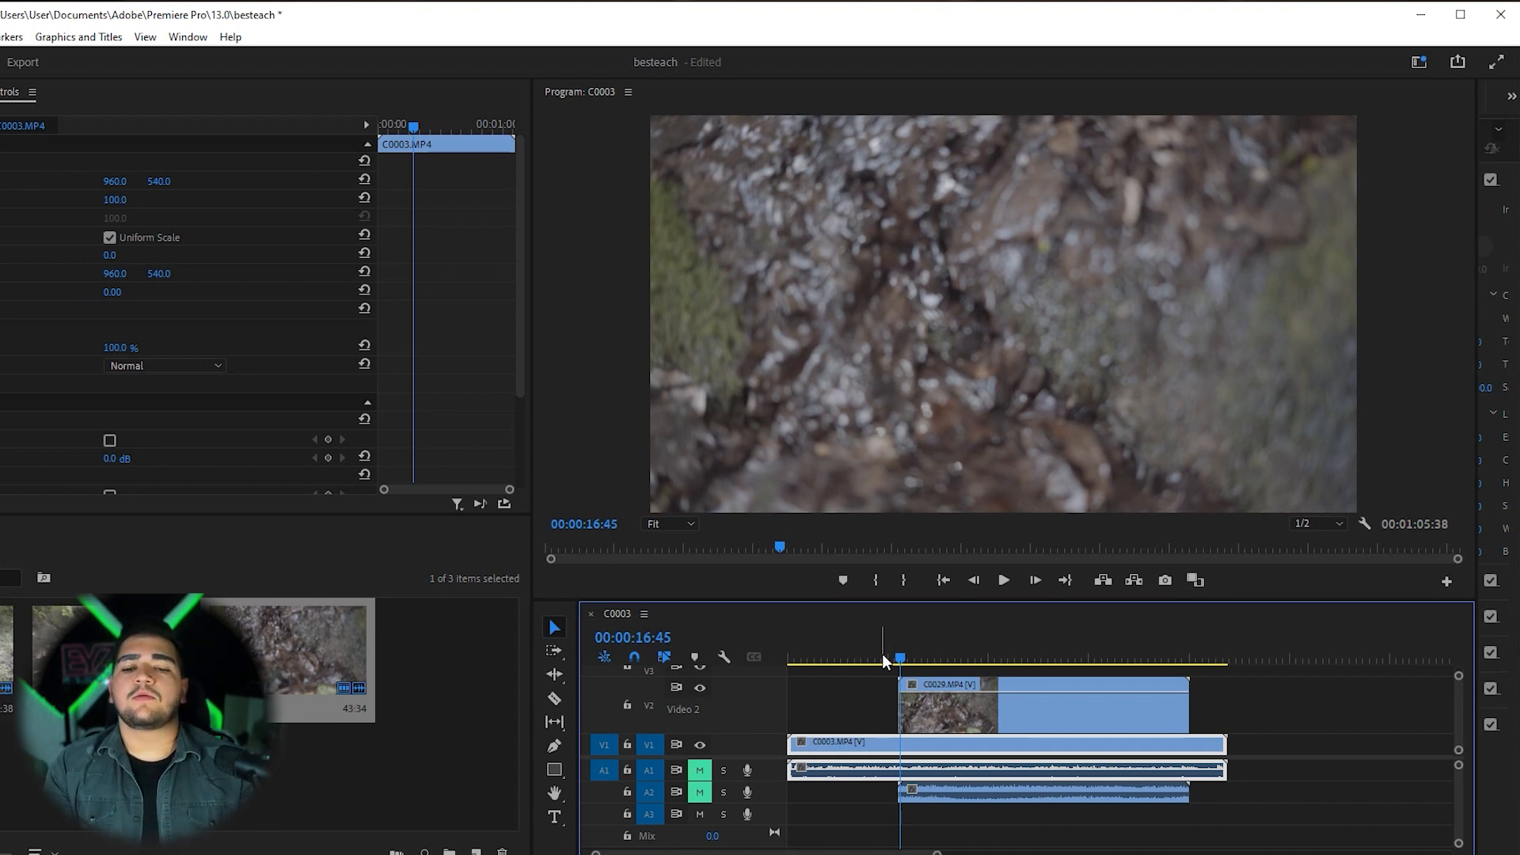
Move the C0029 clip on V2 to the start of the sequence and park the playhead at 00:00:09:09
{"action": "left_click", "coordinate": [1109, 712]}
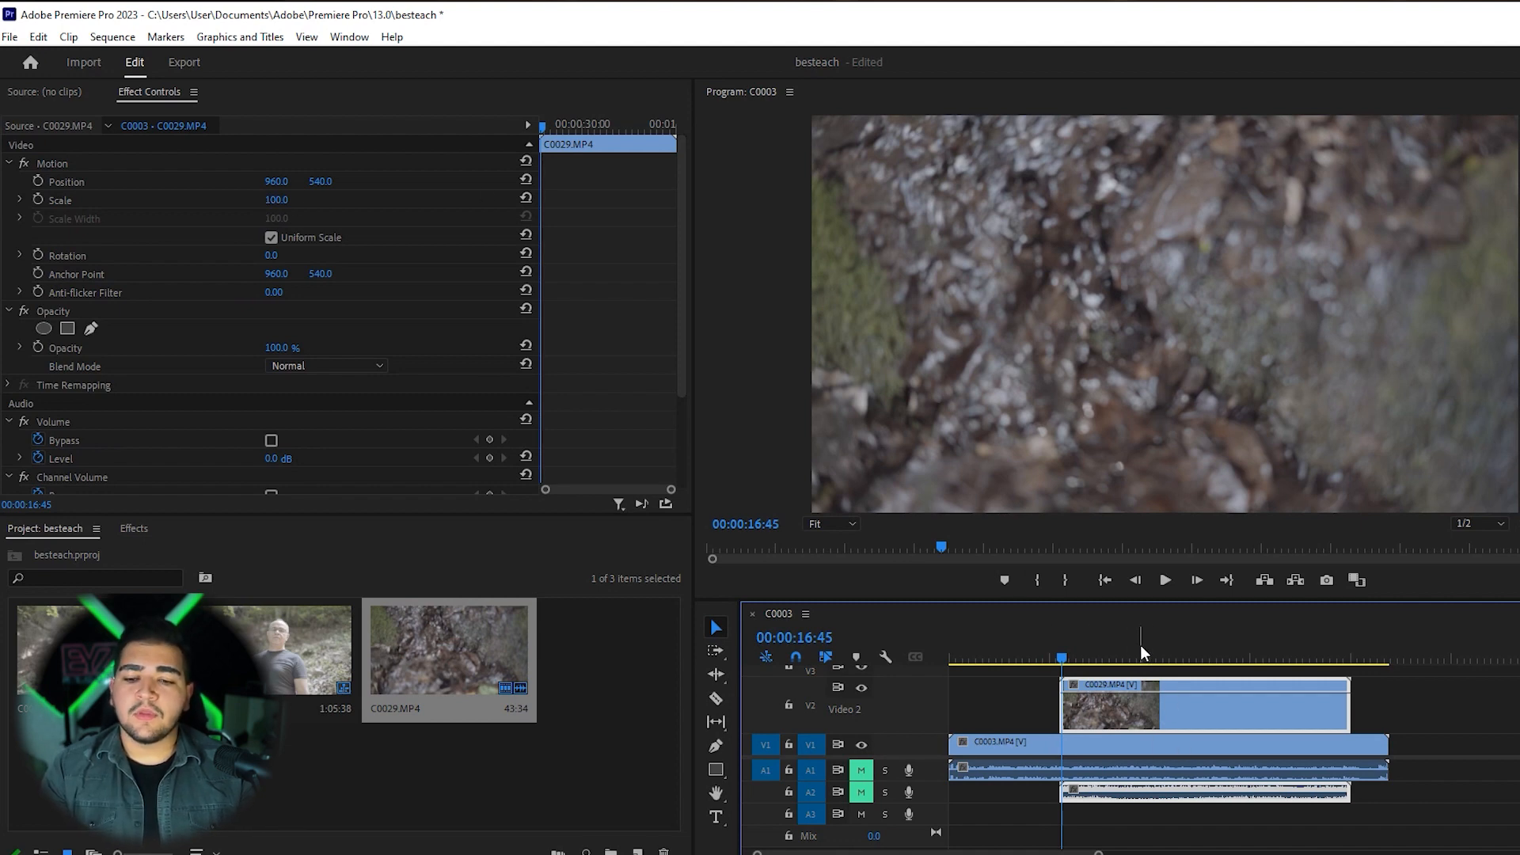
{"action": "left_click_drag", "start_coordinate": [1147, 722], "coordinate": [954, 713]}
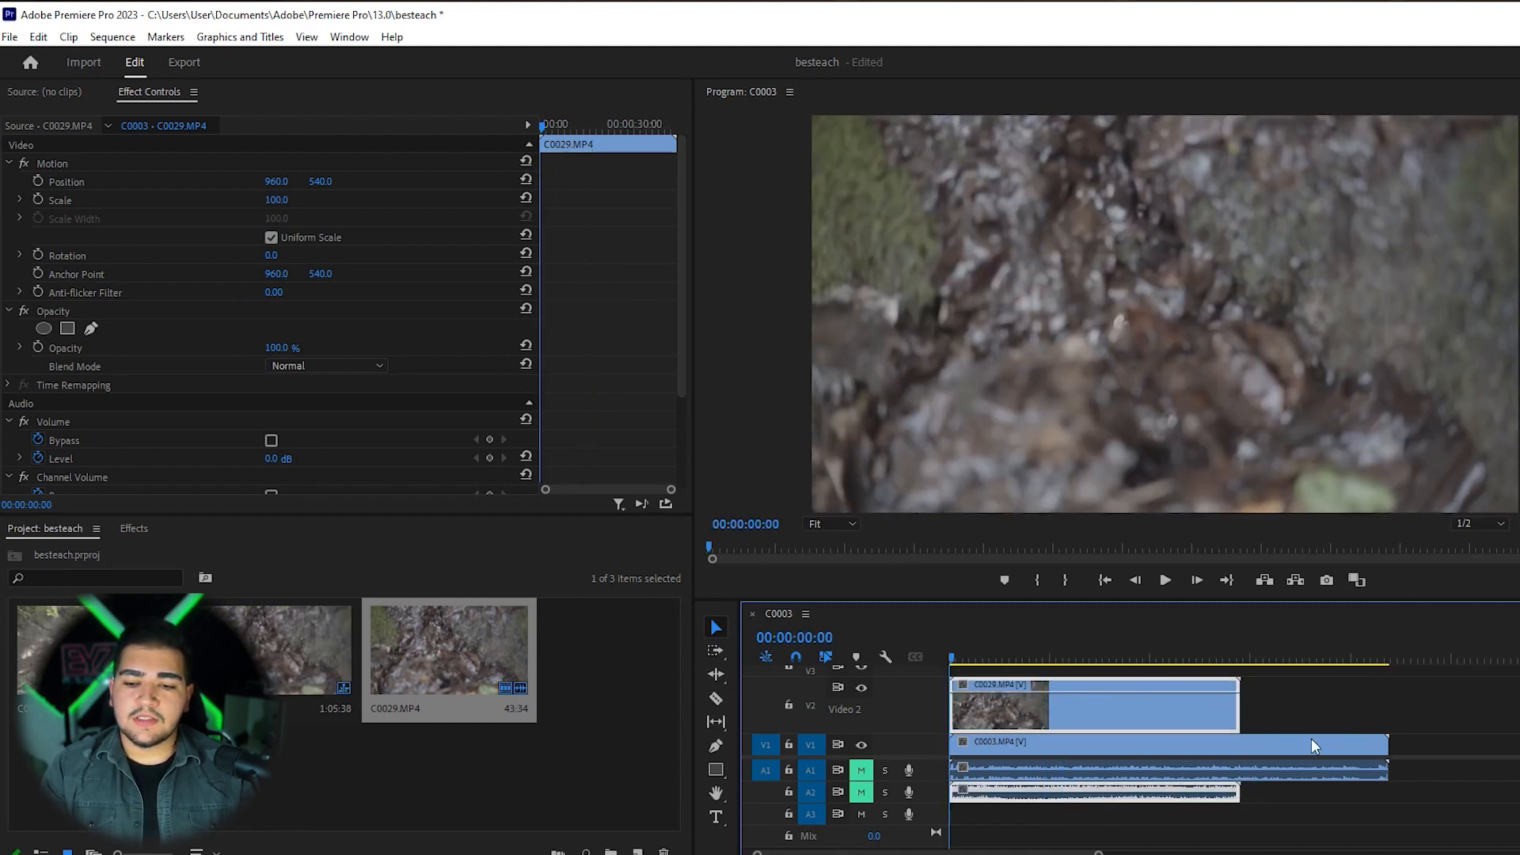
{"action": "left_click", "coordinate": [967, 658]}
{"action": "left_click_drag", "start_coordinate": [970, 659], "coordinate": [1015, 655]}
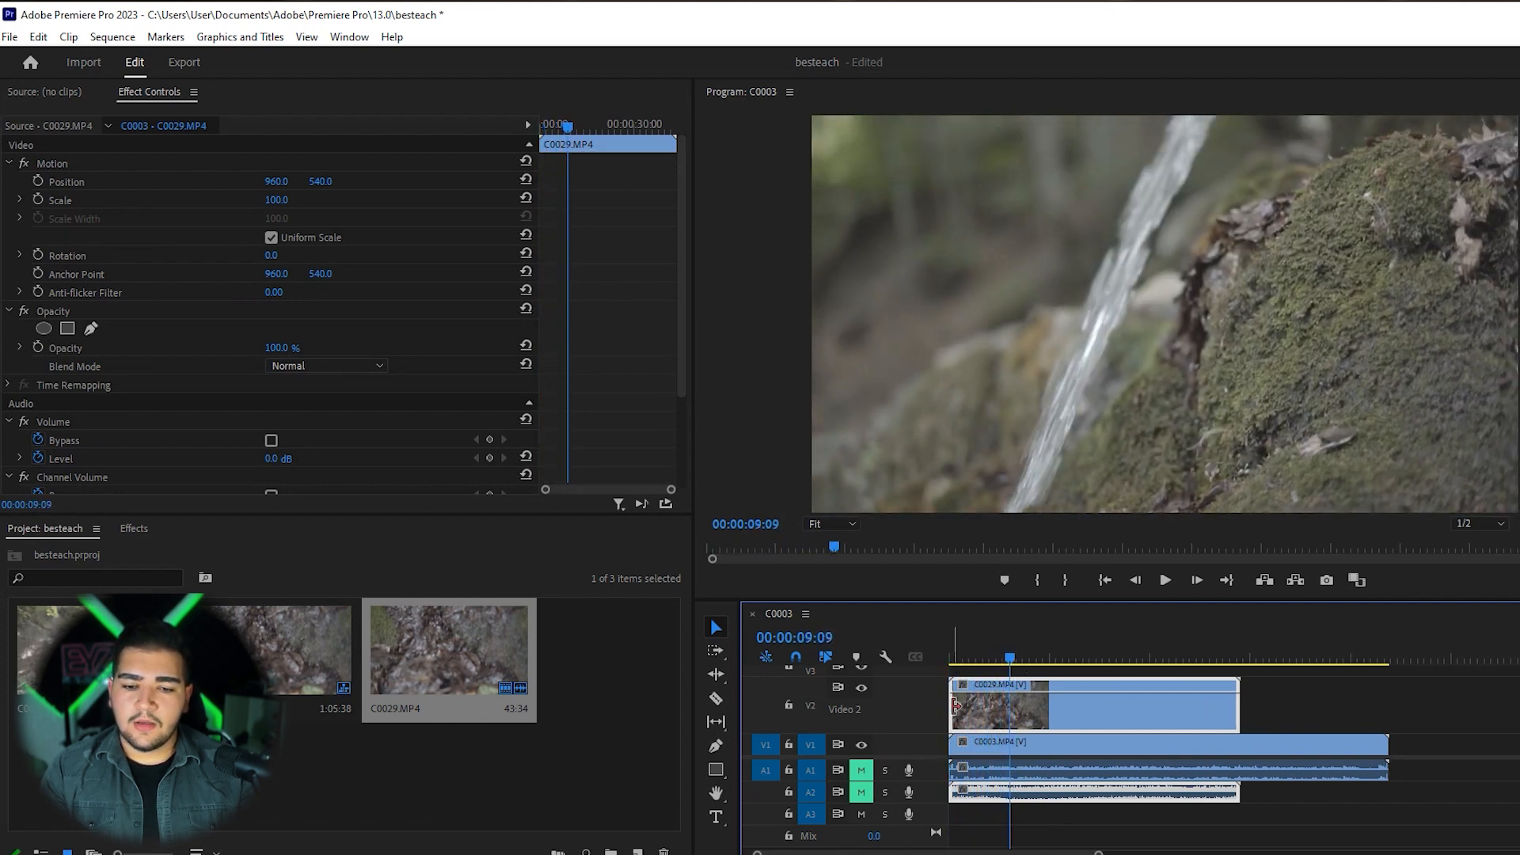
Split the C0029 clip at the playhead with the Razor tool and delete the piece before the cut
{"action": "left_click_drag", "start_coordinate": [948, 711], "coordinate": [1012, 711]}
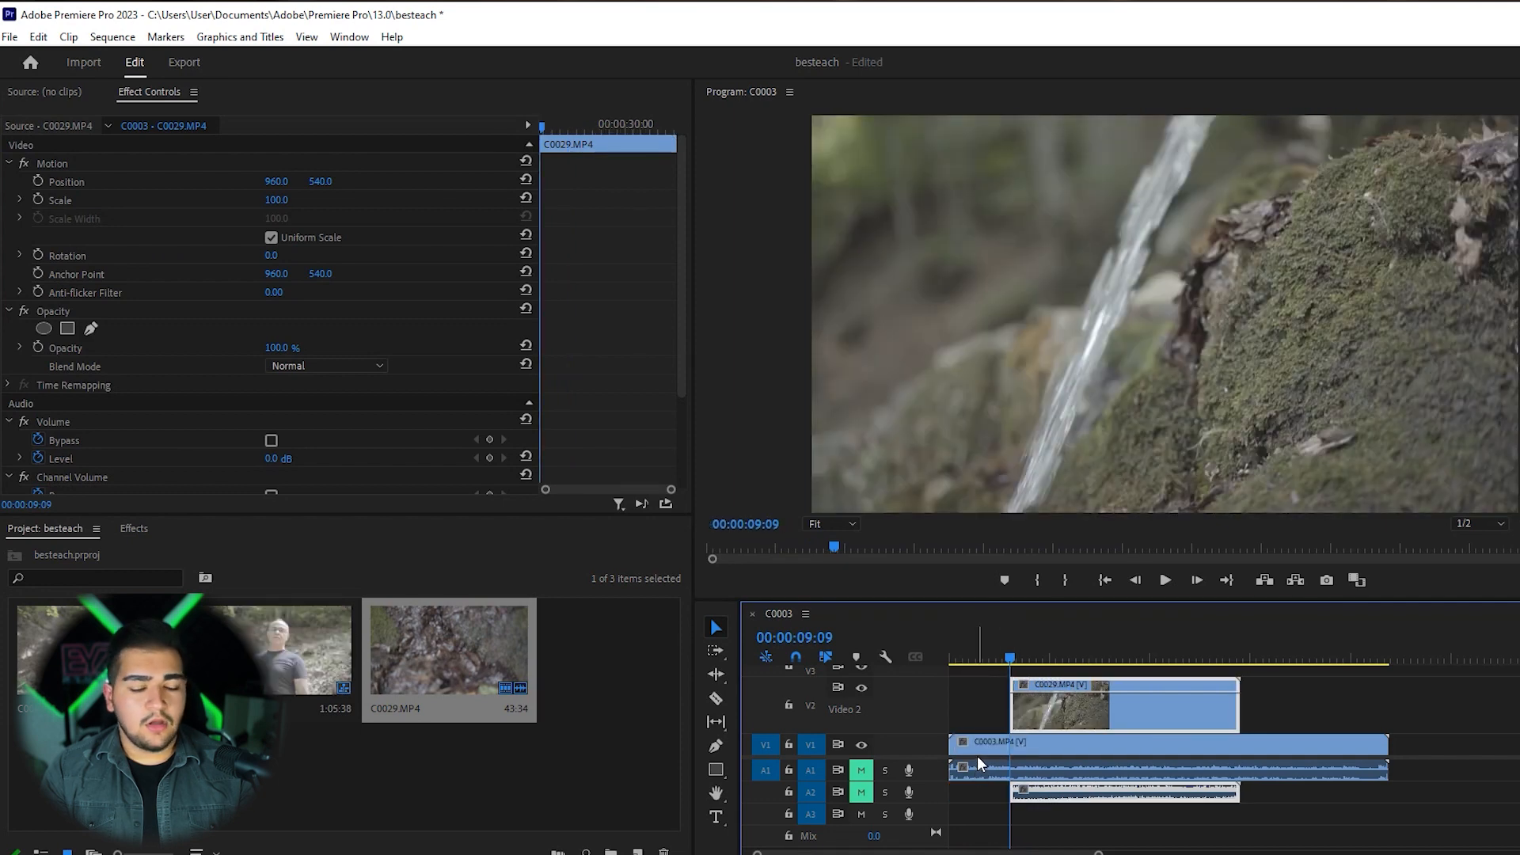
{"action": "key", "text": "ctrl+z"}
{"action": "left_click", "coordinate": [715, 698]}
{"action": "left_click", "coordinate": [1010, 703]}
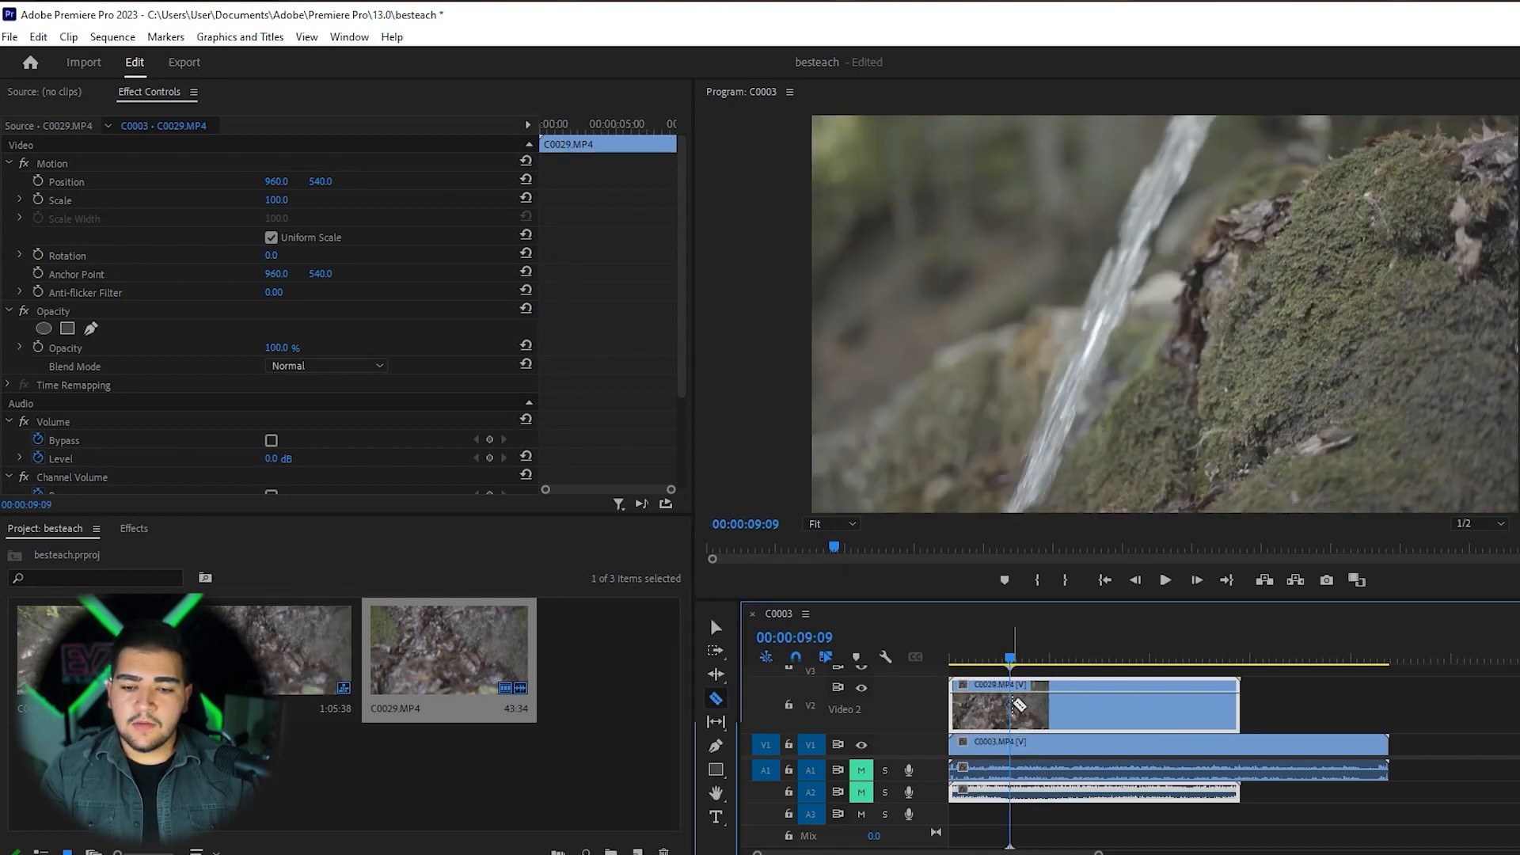
{"action": "left_click", "coordinate": [715, 627]}
{"action": "left_click", "coordinate": [979, 706]}
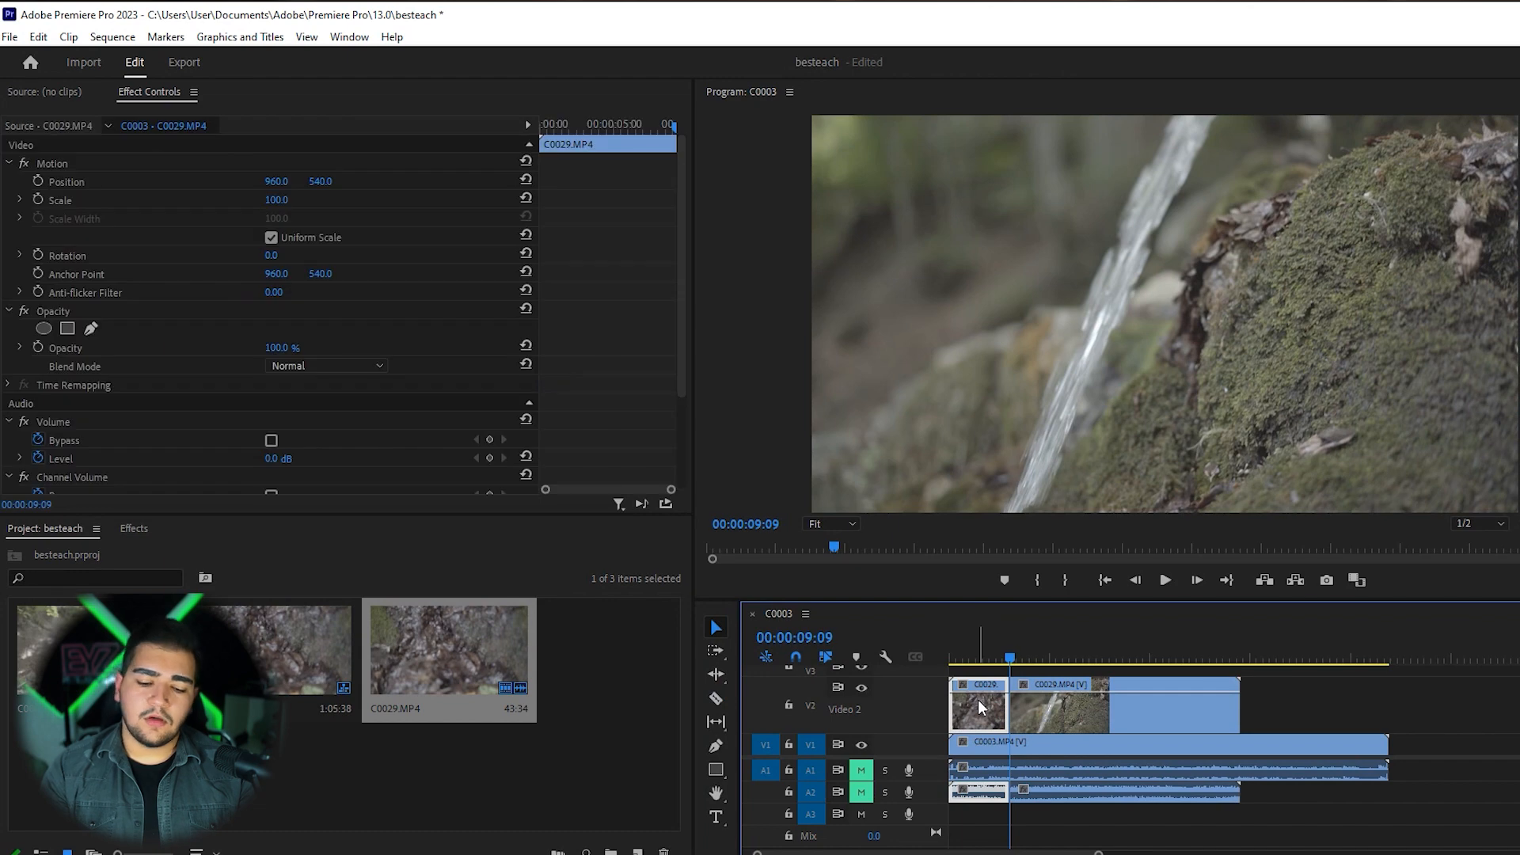
{"action": "key", "text": "Delete"}
Move the remaining C0029 piece to the start of the sequence and play its first frames
{"action": "left_click_drag", "start_coordinate": [1148, 714], "coordinate": [1088, 712]}
{"action": "left_click_drag", "start_coordinate": [1015, 658], "coordinate": [787, 739]}
{"action": "key", "text": "space"}
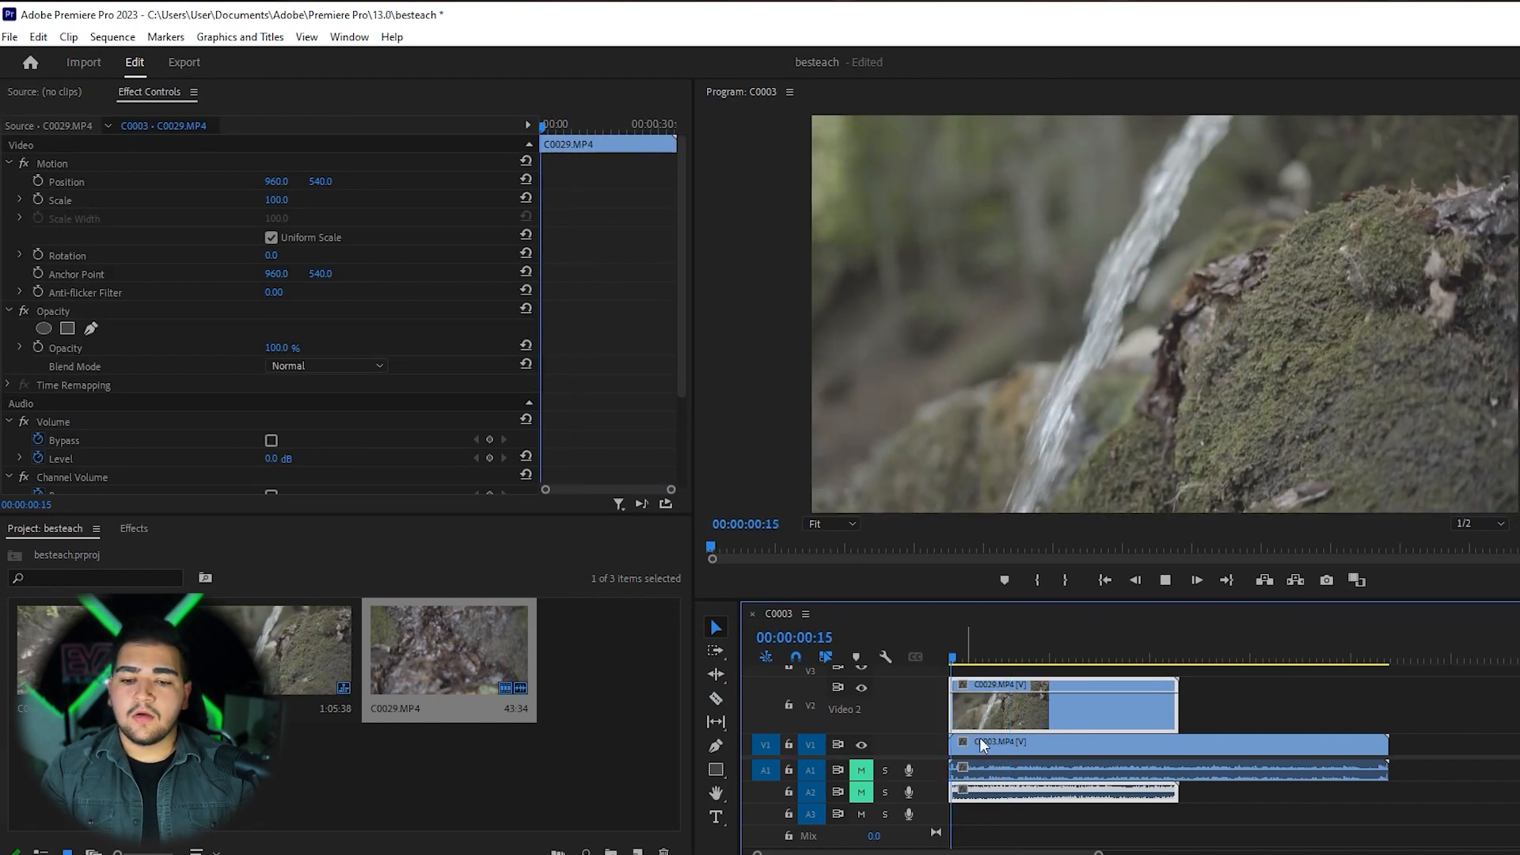
{"action": "key", "text": "space"}
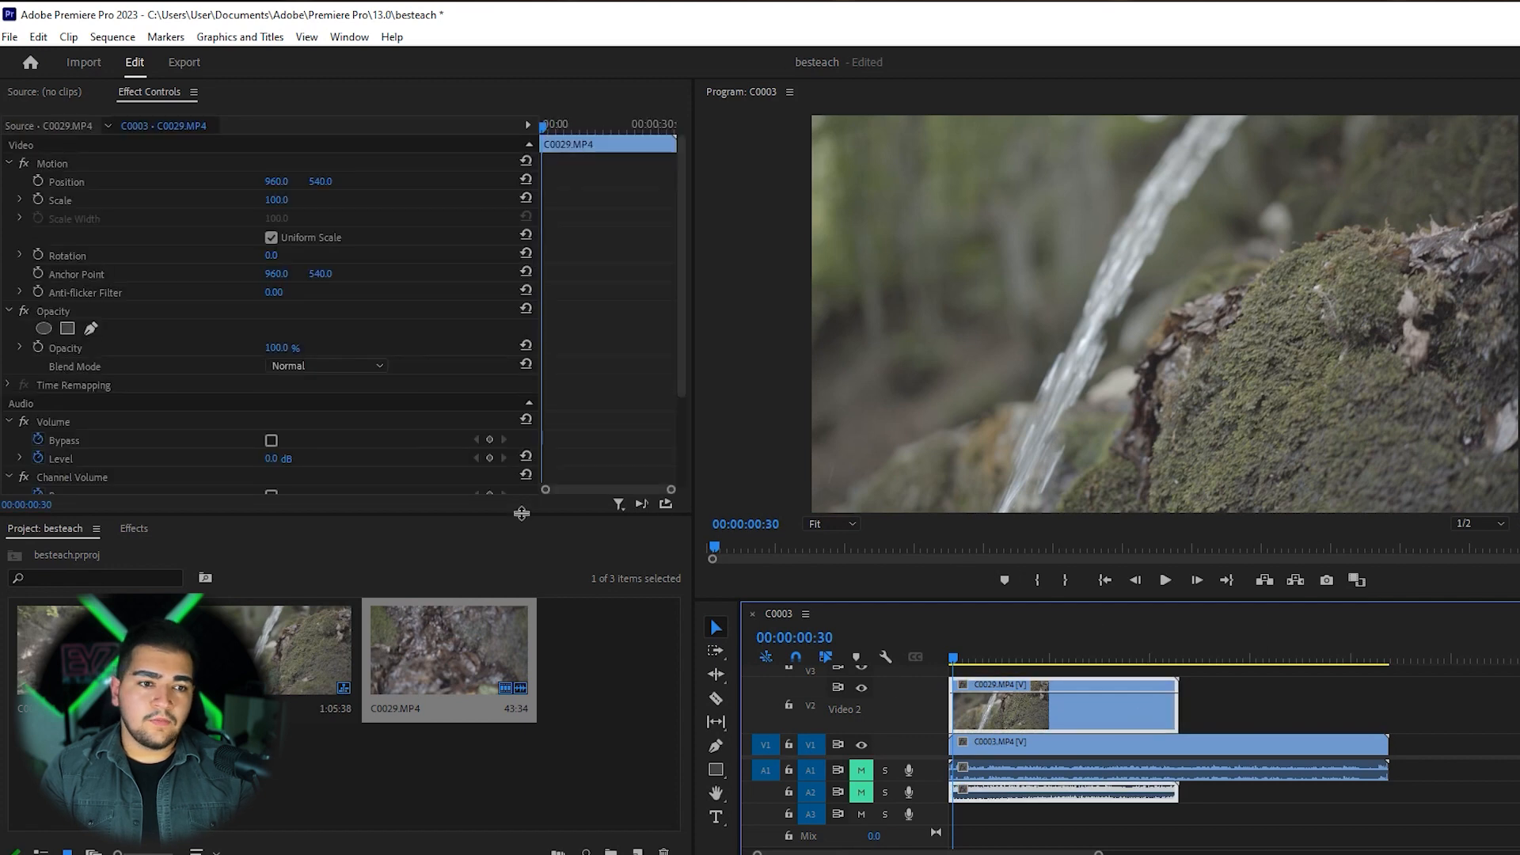
Set the C0029 overlay's Scale to 53 and Position to 563, 760, and play the result
{"action": "left_click_drag", "start_coordinate": [277, 199], "coordinate": [239, 200]}
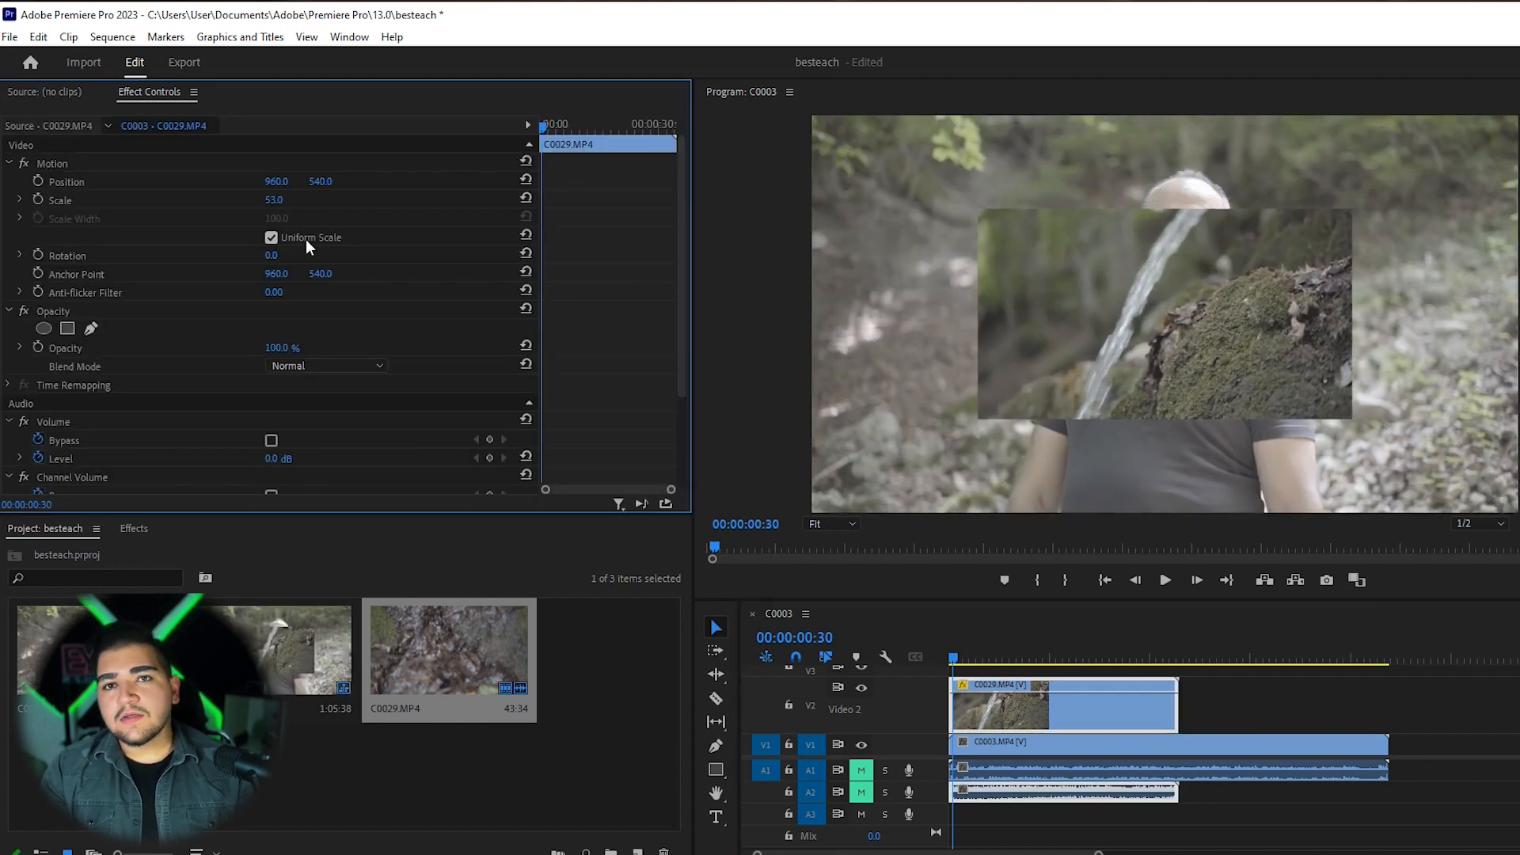
{"action": "left_click_drag", "start_coordinate": [269, 181], "coordinate": [156, 181]}
{"action": "left_click_drag", "start_coordinate": [317, 182], "coordinate": [490, 182]}
{"action": "key", "text": "space"}
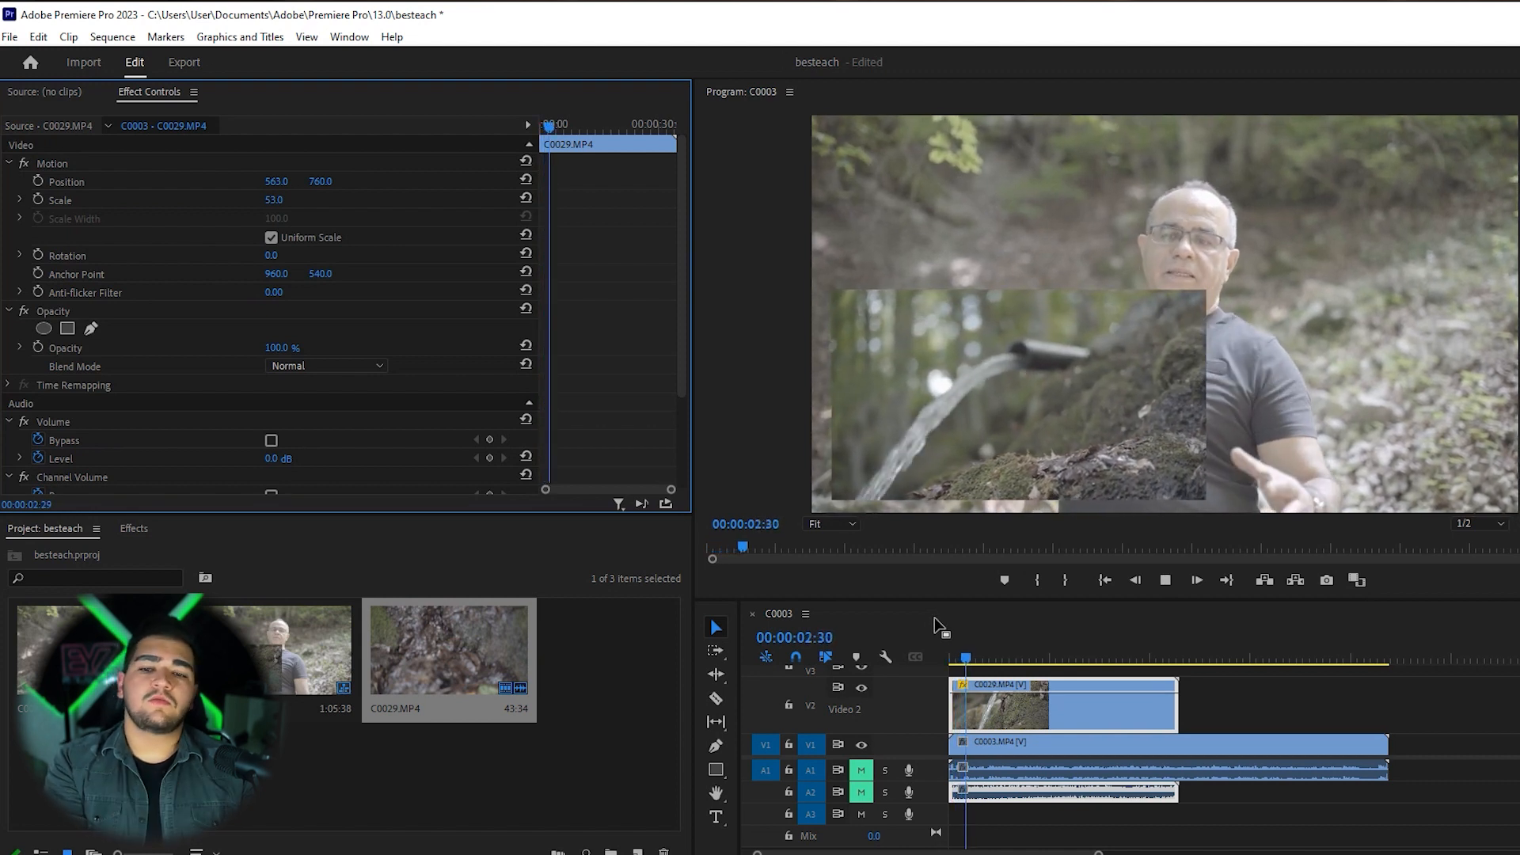
{"action": "key", "text": "space"}
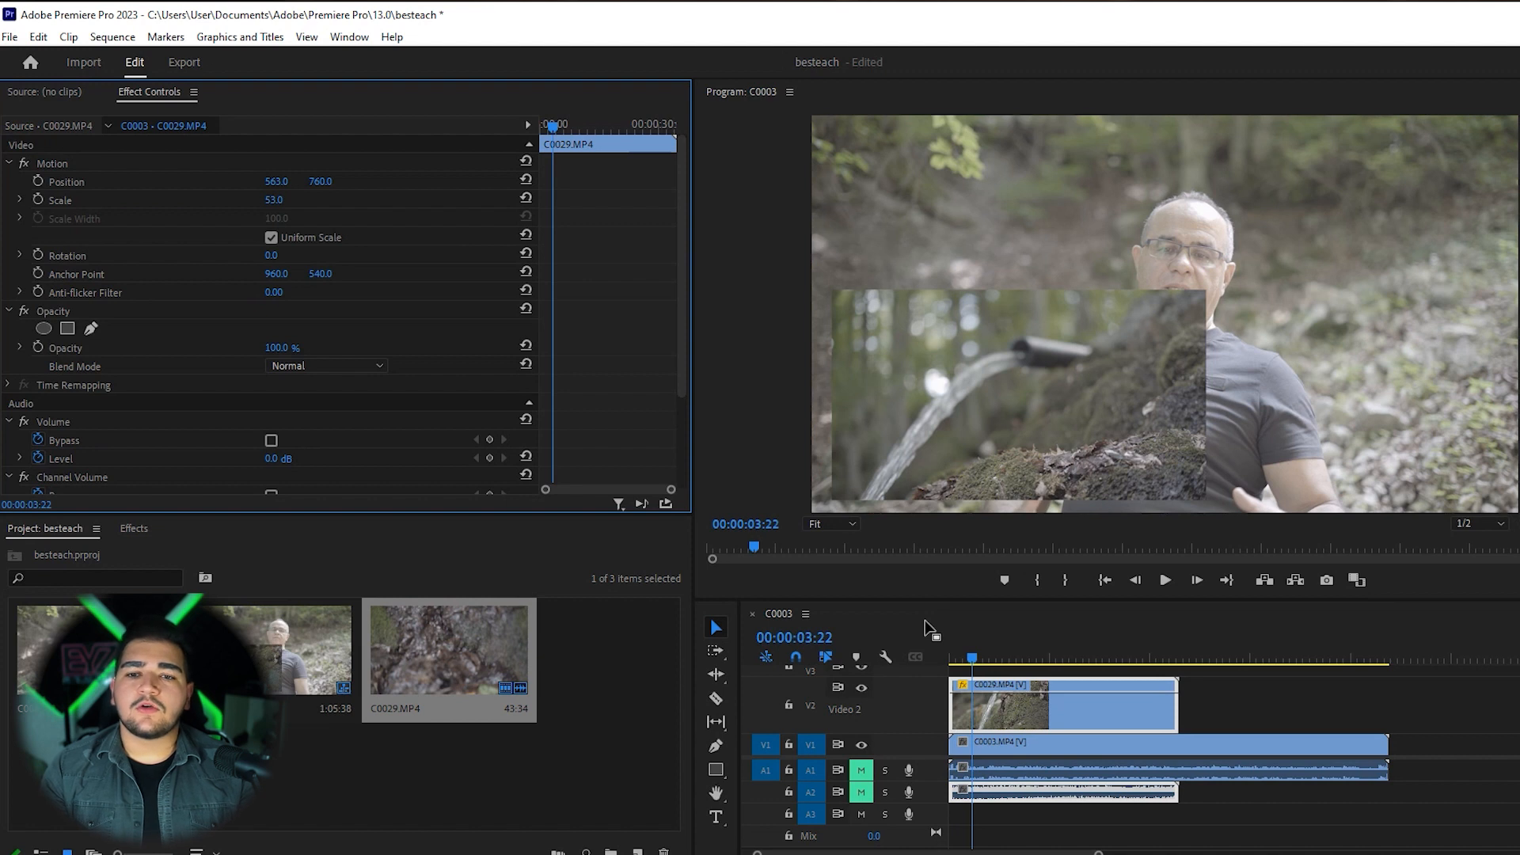
Search the effects for "crop" and apply the Crop effect to the C0029 clip on V2
{"action": "left_click", "coordinate": [134, 528]}
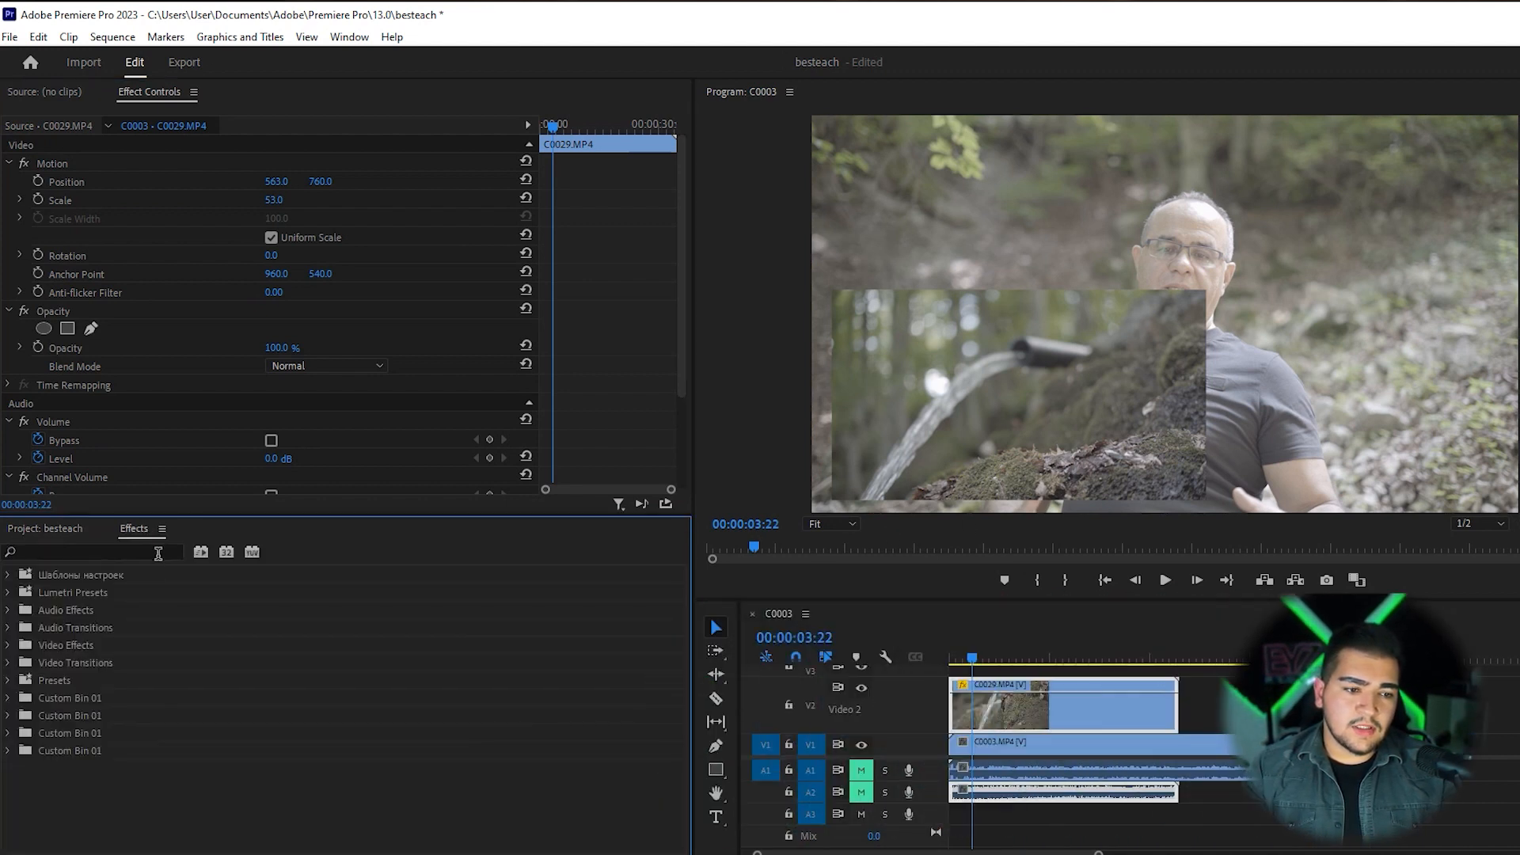
{"action": "left_click", "coordinate": [152, 554]}
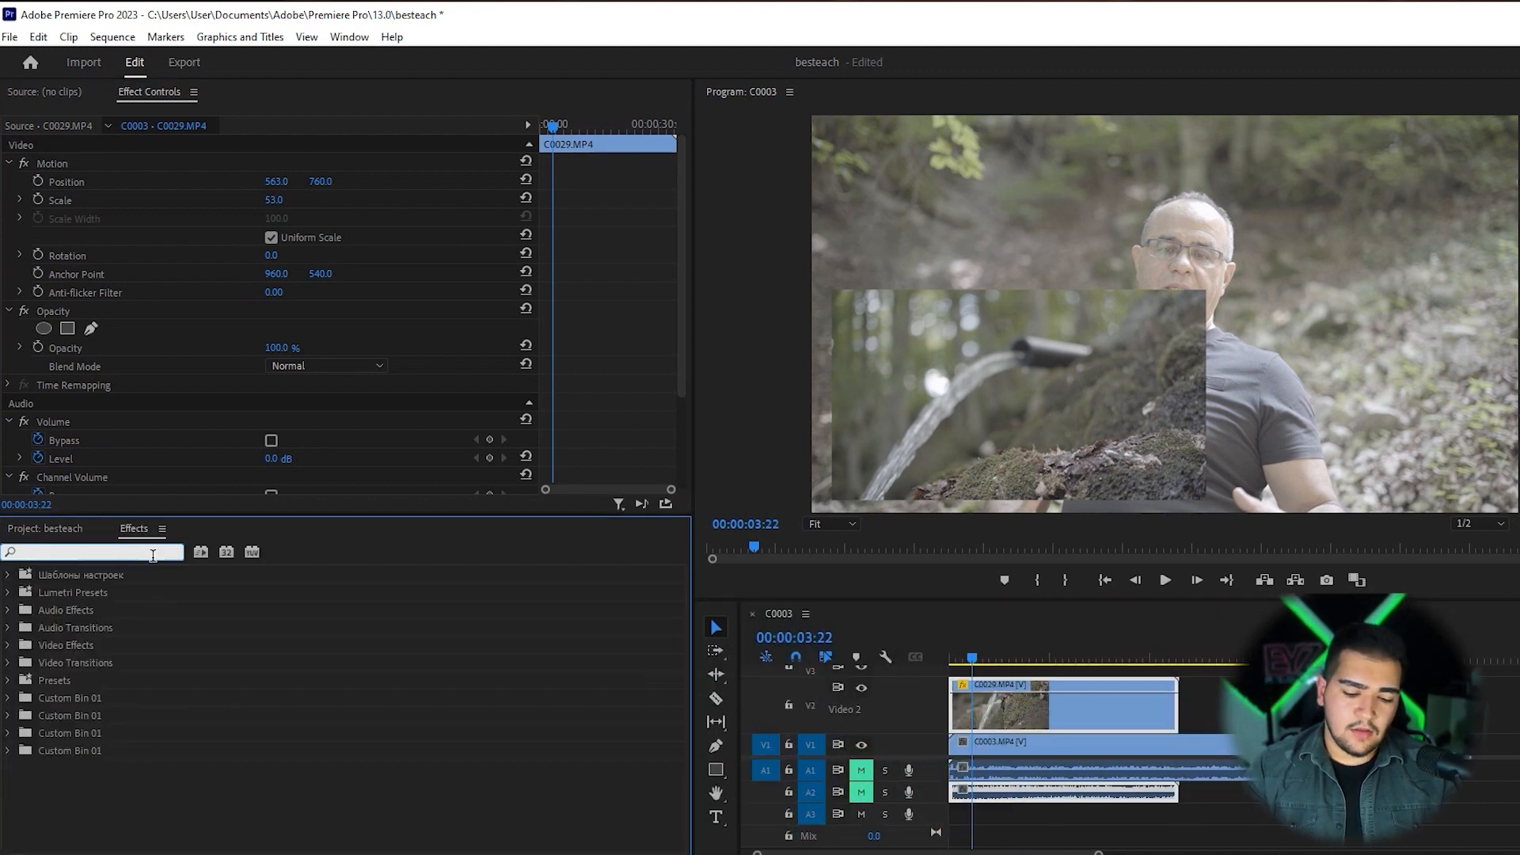
{"action": "type", "text": "cr"}
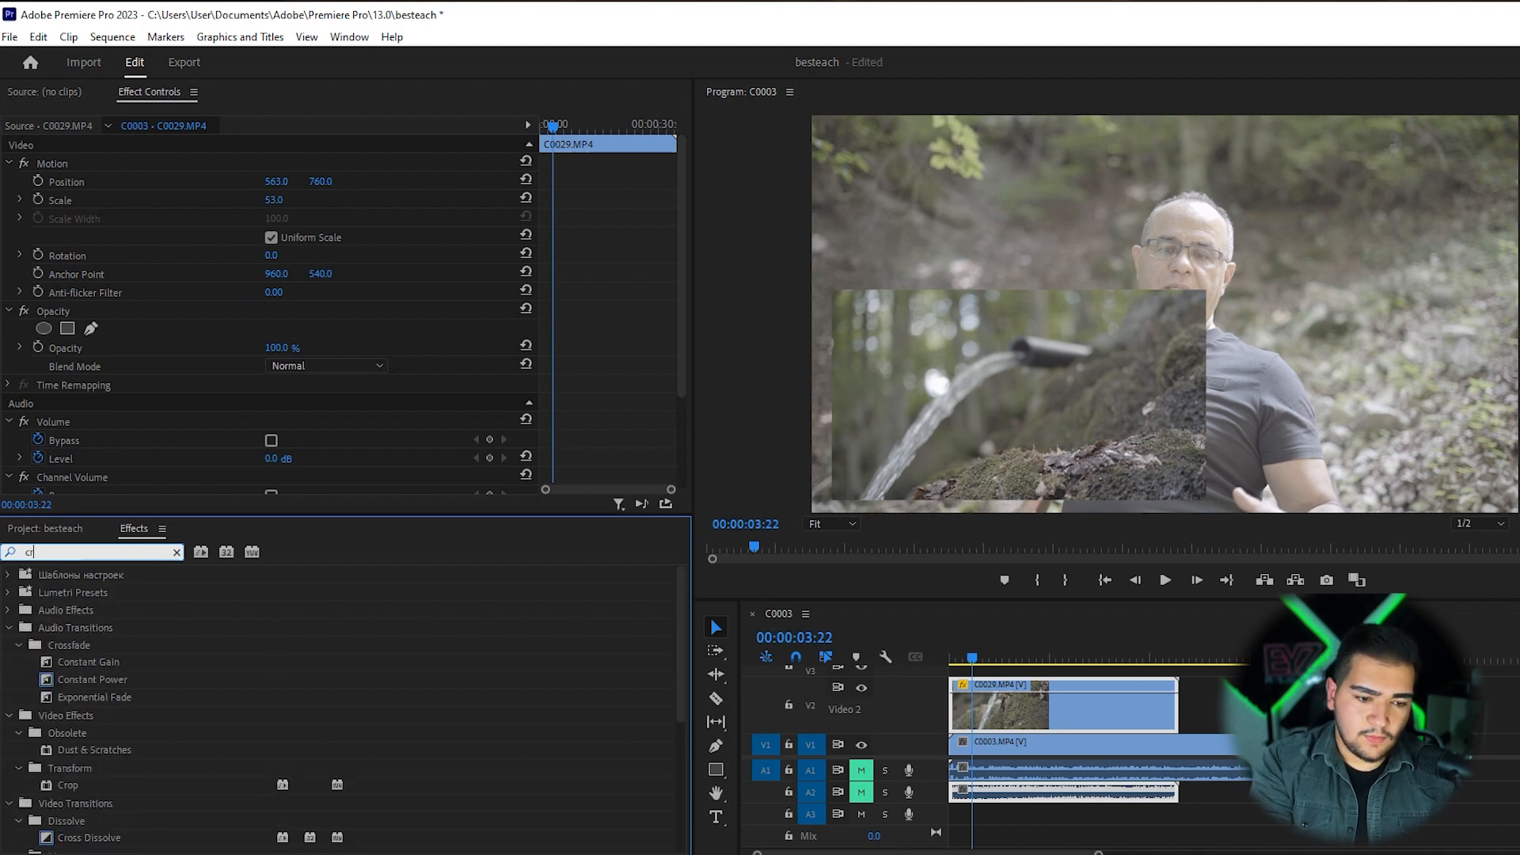
{"action": "type", "text": "op"}
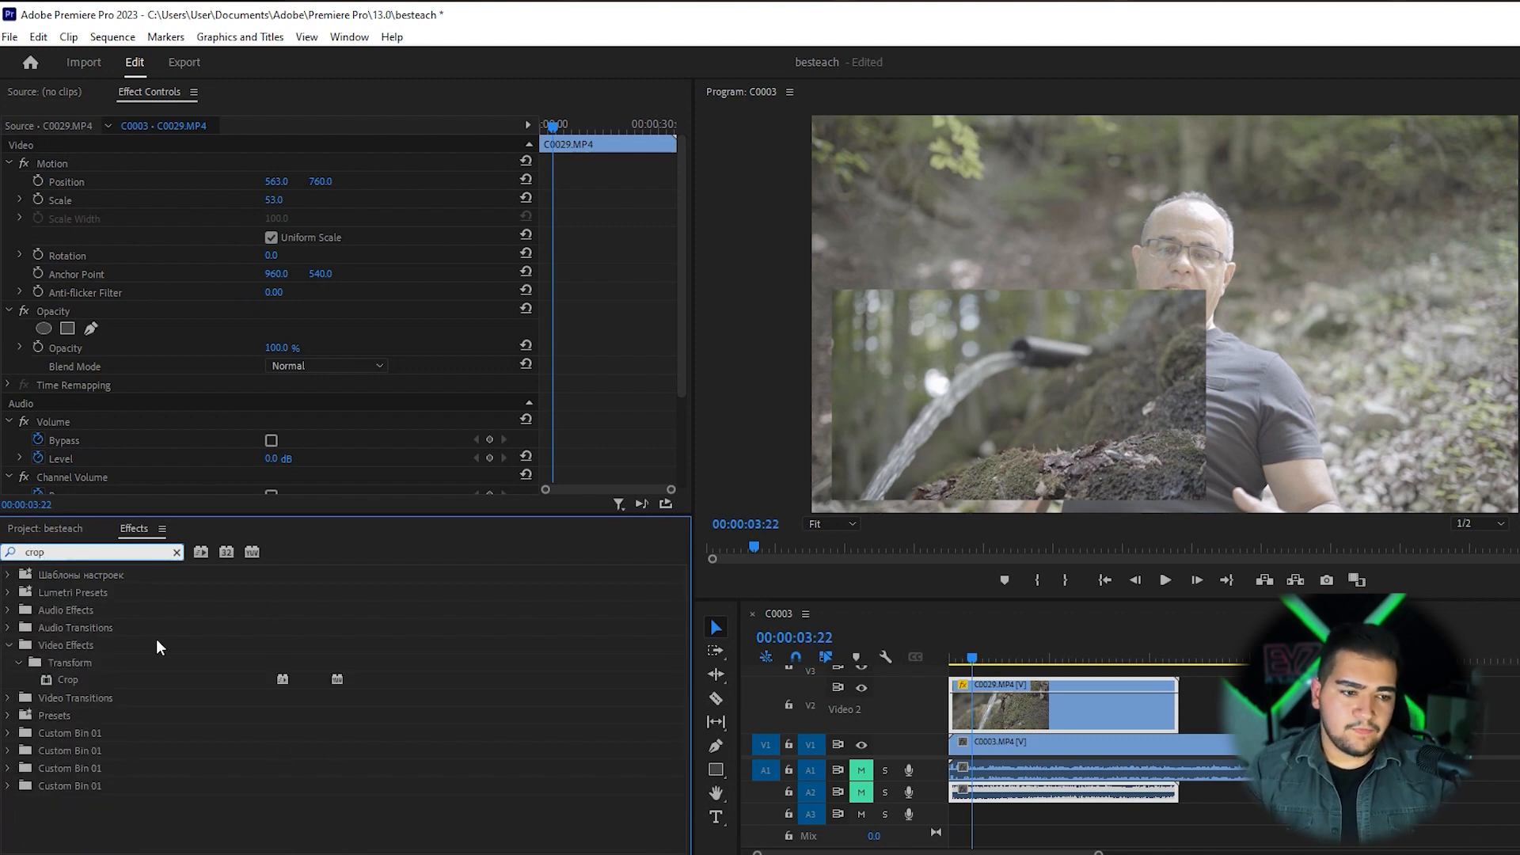
{"action": "left_click", "coordinate": [65, 529]}
{"action": "left_click", "coordinate": [128, 527]}
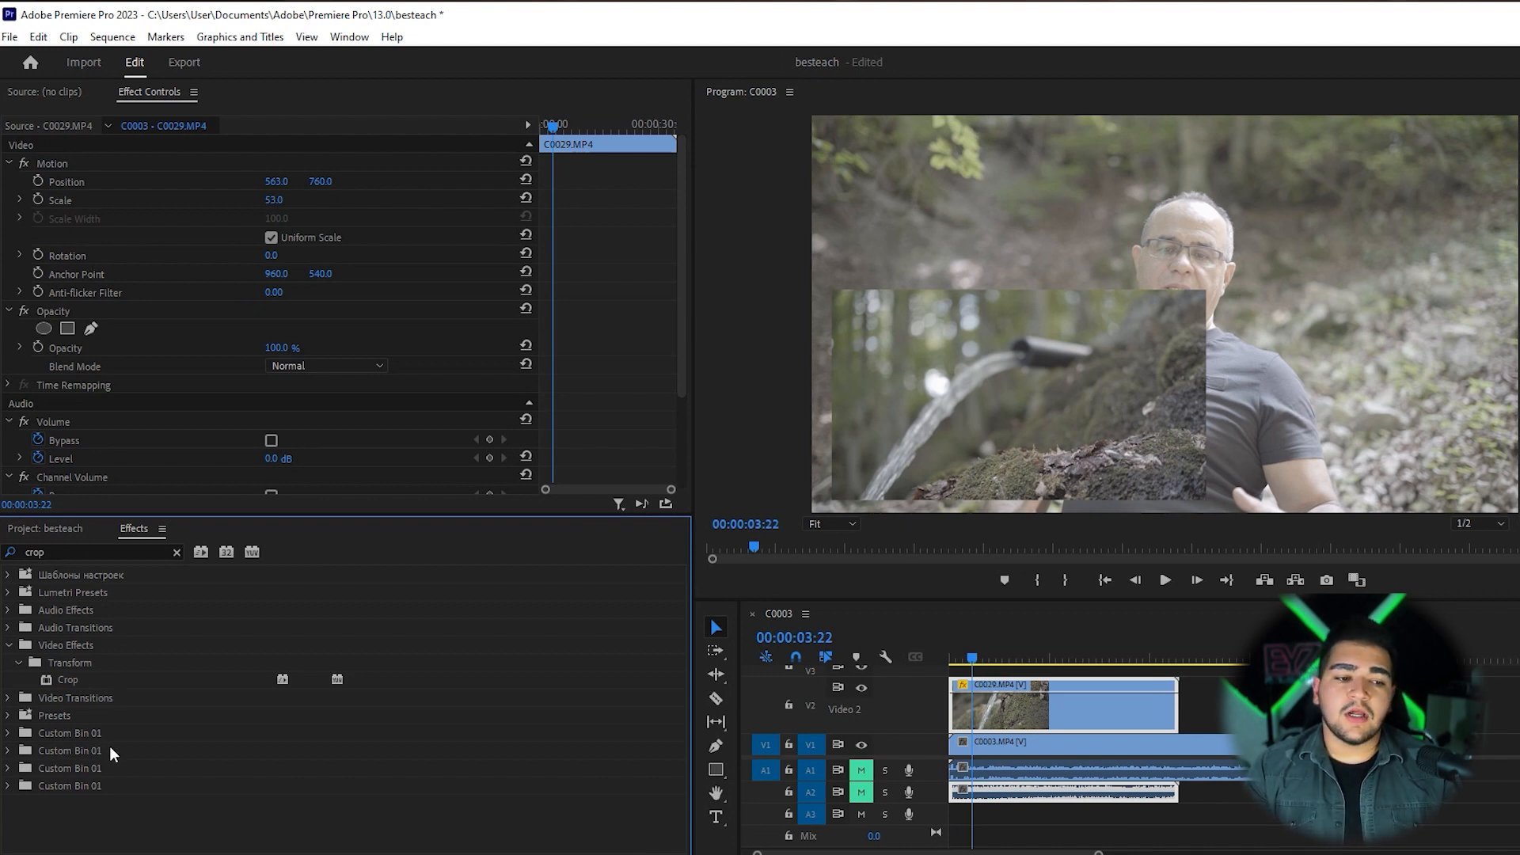
{"action": "left_click", "coordinate": [68, 681]}
{"action": "left_click_drag", "start_coordinate": [68, 686], "coordinate": [1004, 712]}
Crop the C0029 overlay by 9% on its left side and 27% on its right side
{"action": "scroll", "coordinate": [101, 356], "scroll_direction": "down", "scroll_amount": 2}
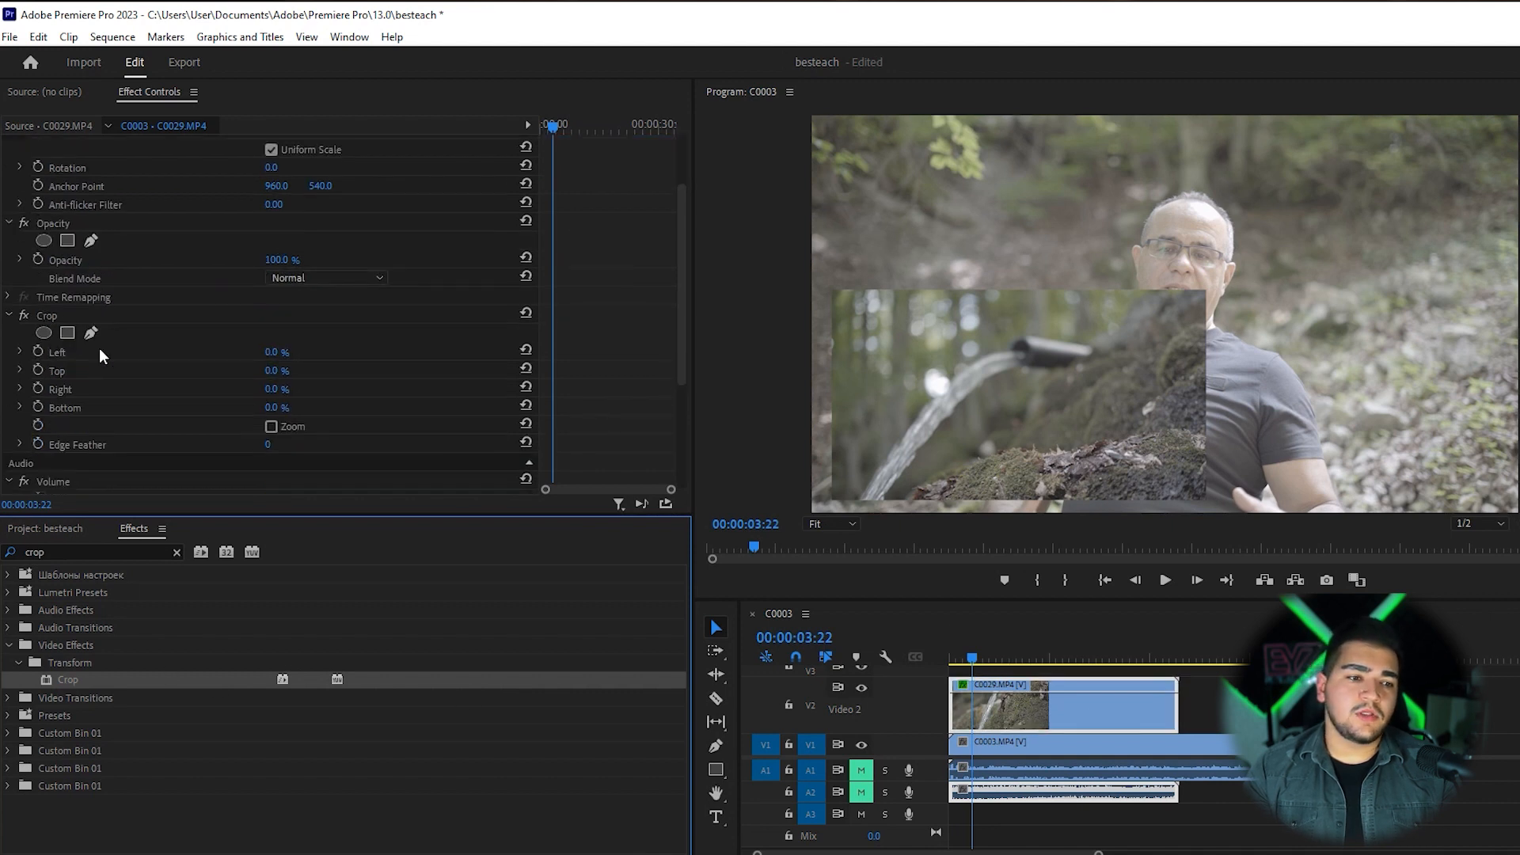
{"action": "scroll", "coordinate": [113, 329], "scroll_direction": "down", "scroll_amount": 2}
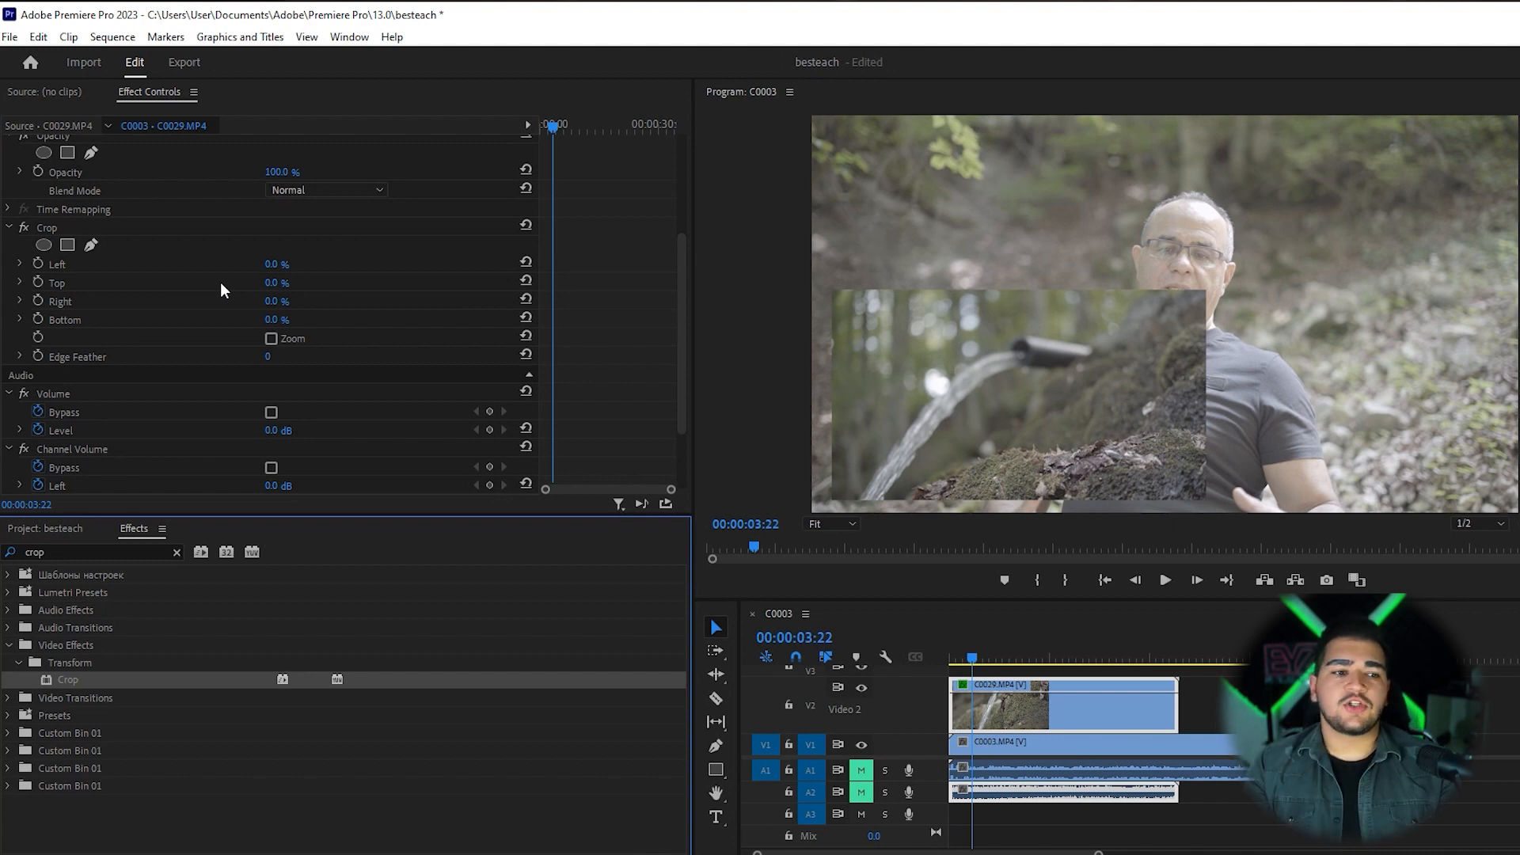
{"action": "left_click_drag", "start_coordinate": [276, 264], "coordinate": [317, 301]}
Set the cropped overlay's Position to 457, 328, in the upper-left corner of the frame, and play the result
{"action": "scroll", "coordinate": [238, 297], "scroll_direction": "up", "scroll_amount": 5}
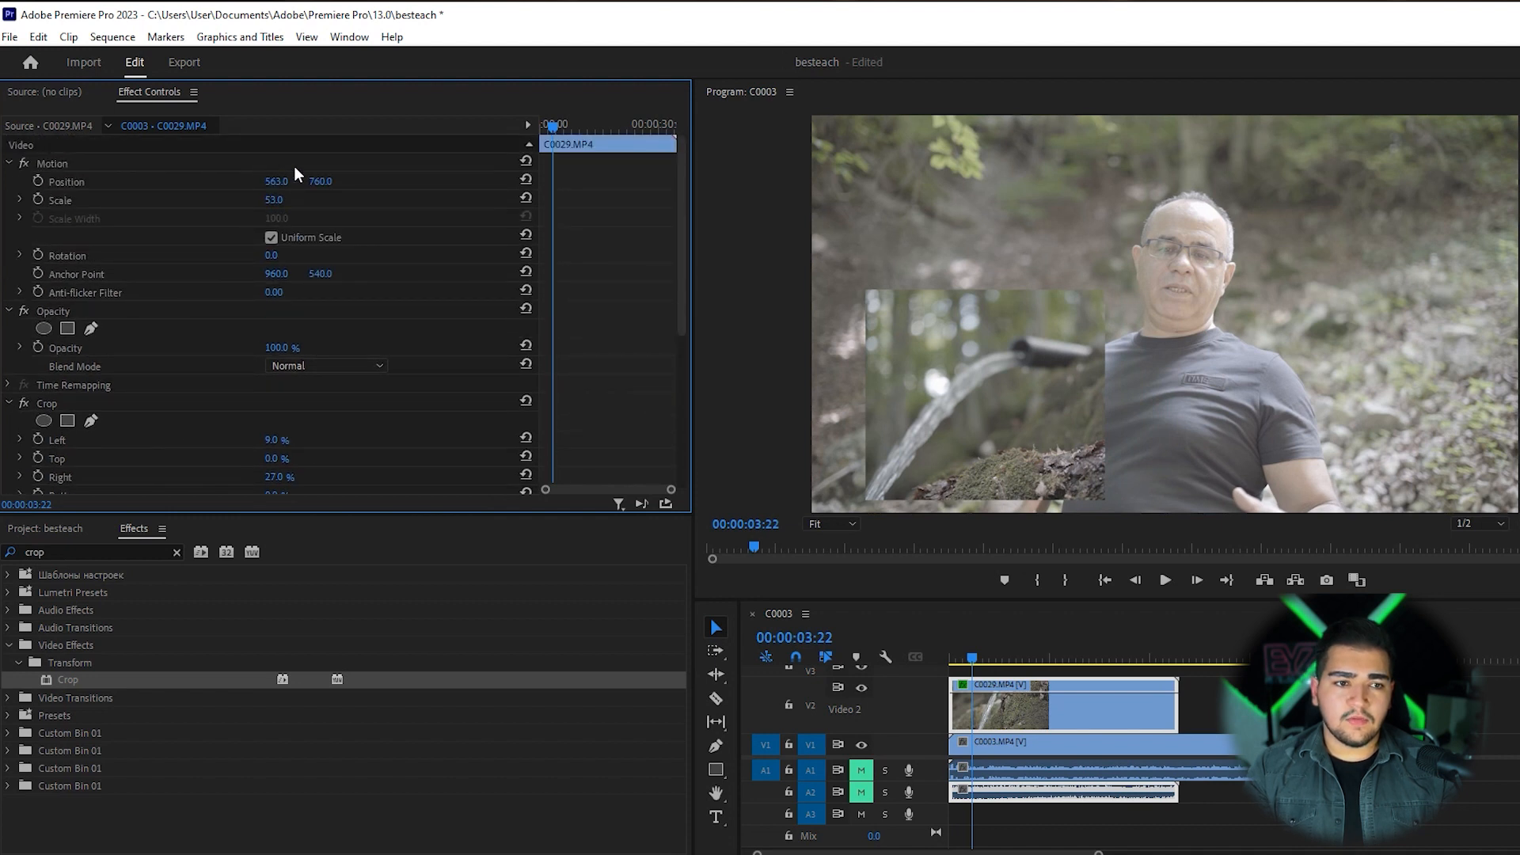
{"action": "left_click_drag", "start_coordinate": [274, 182], "coordinate": [61, 182]}
{"action": "left_click_drag", "start_coordinate": [321, 181], "coordinate": [237, 181]}
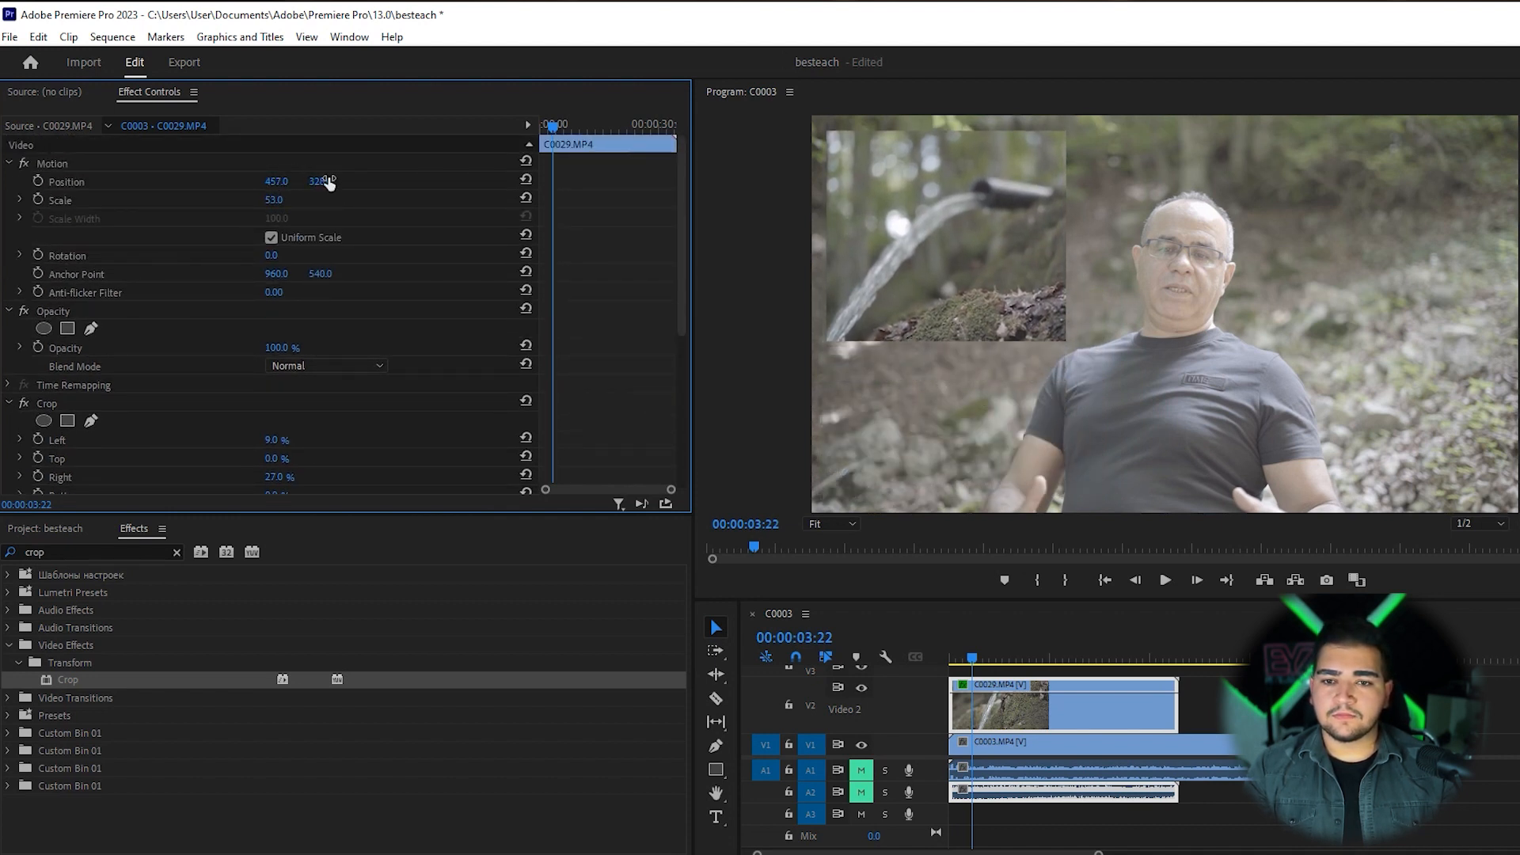
{"action": "key", "text": "space"}
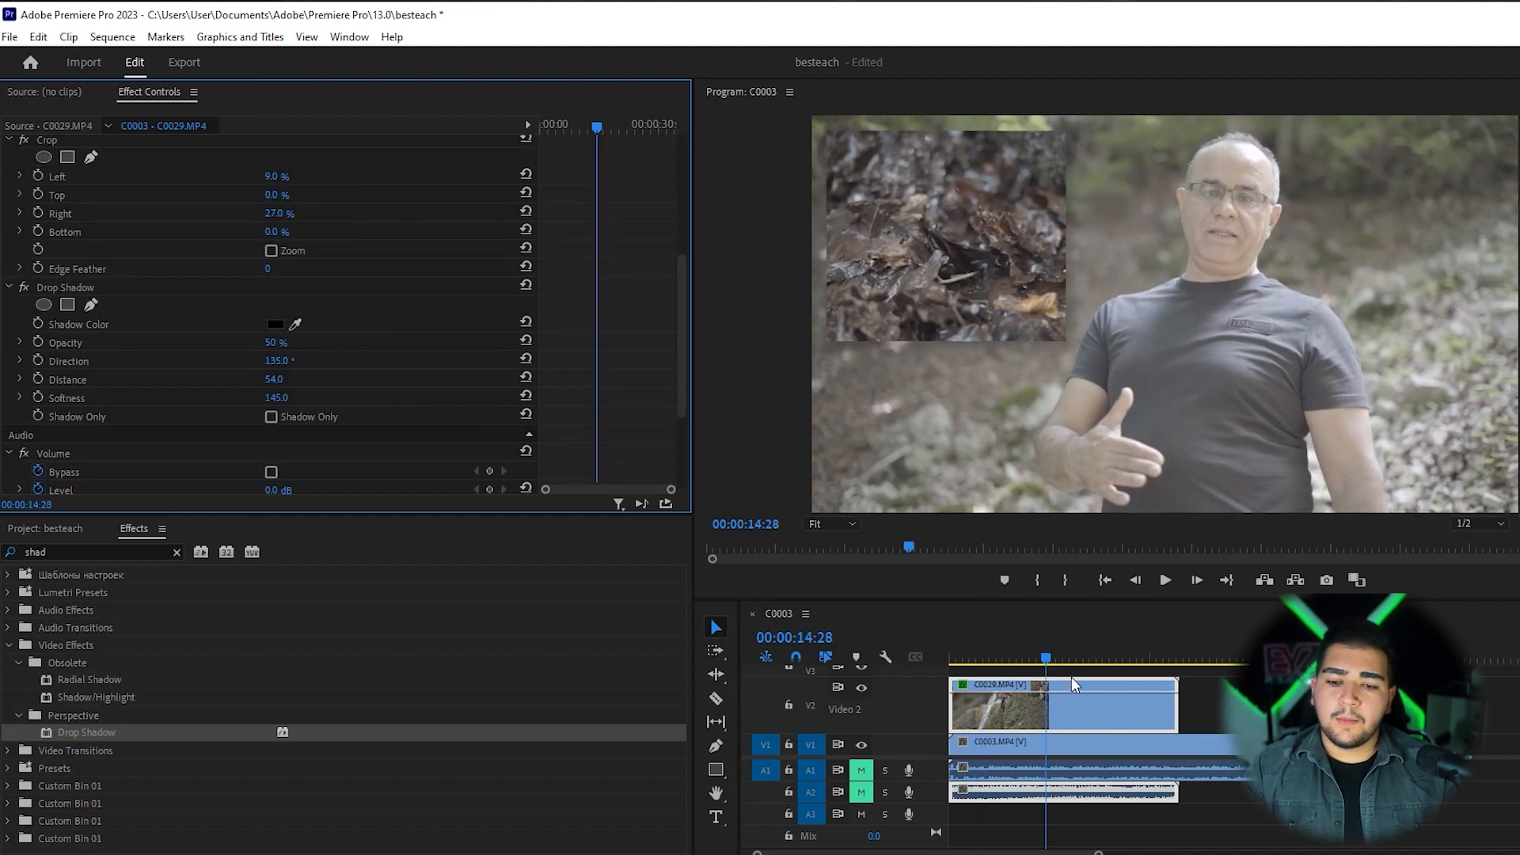
At 00:00:00:00, enable Scale and Position keyframes for the overlay and set its horizontal position to -235, outside the frame
{"action": "left_click", "coordinate": [928, 654]}
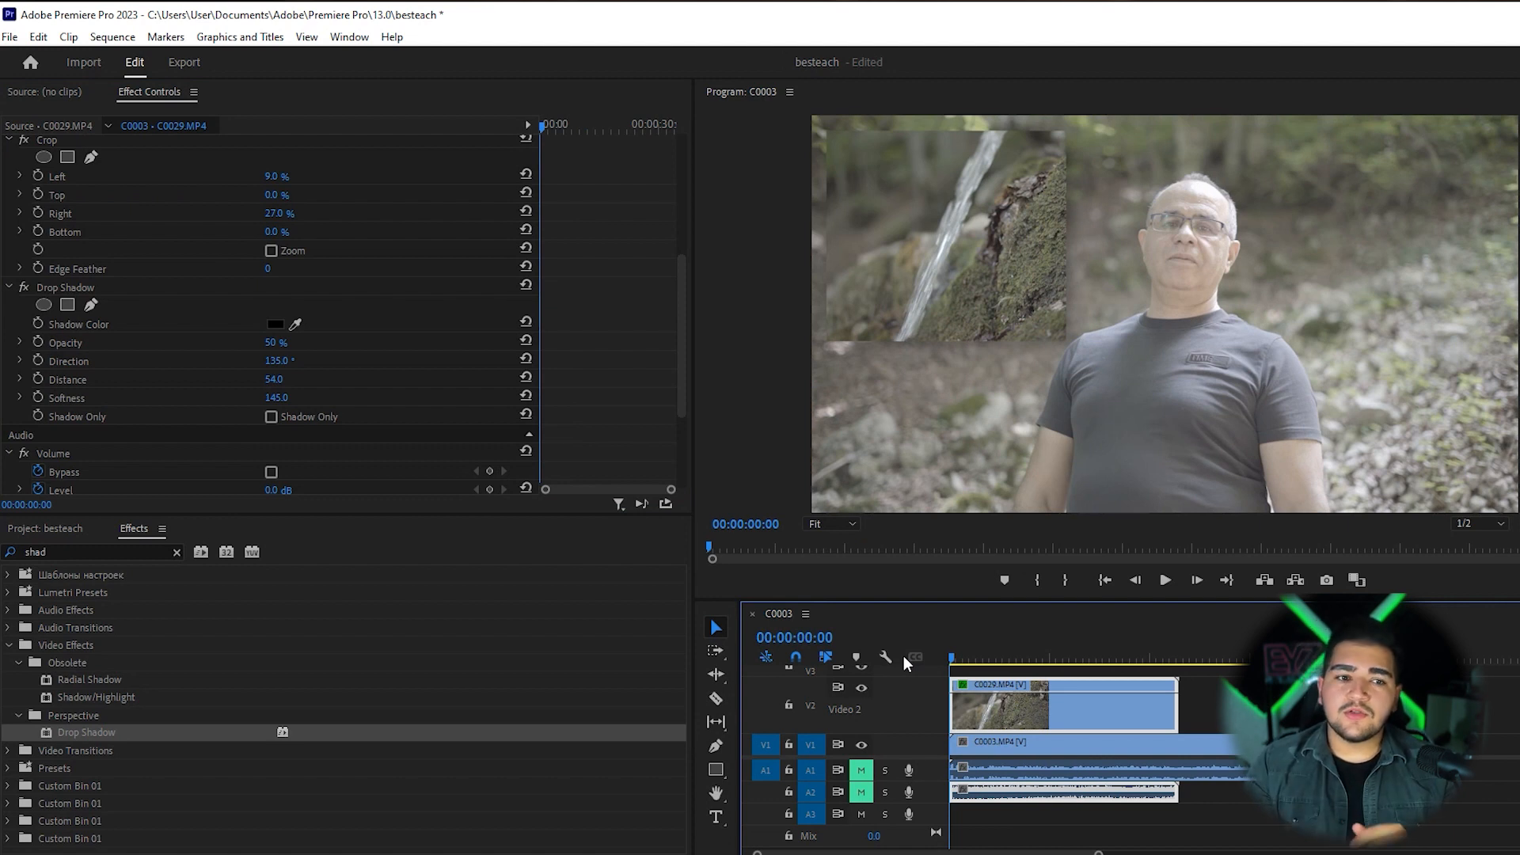
{"action": "scroll", "coordinate": [148, 372], "scroll_direction": "up", "scroll_amount": 5}
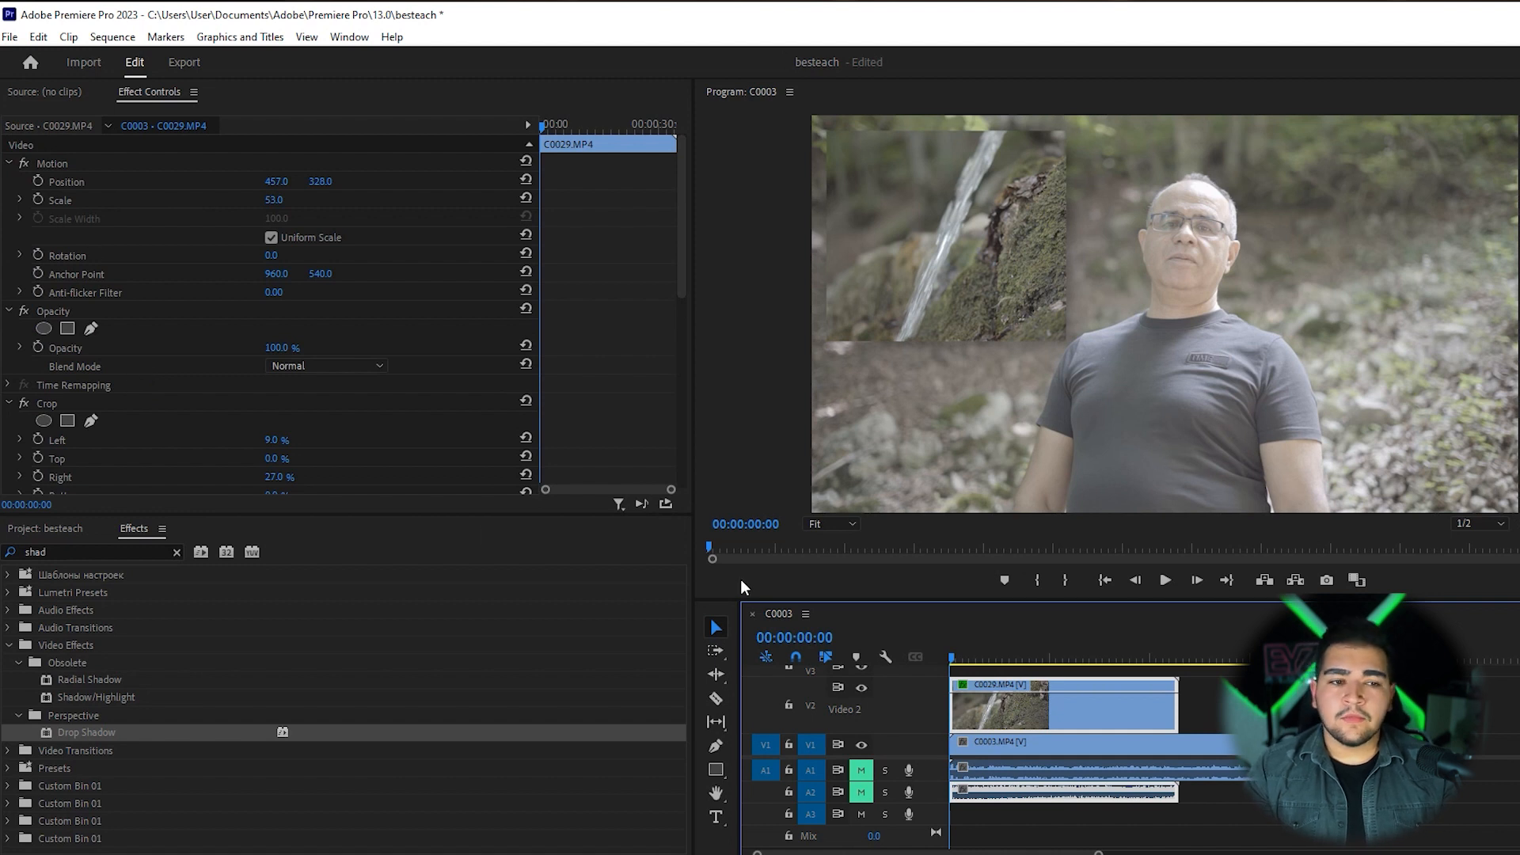
{"action": "left_click", "coordinate": [37, 199]}
{"action": "left_click", "coordinate": [37, 180]}
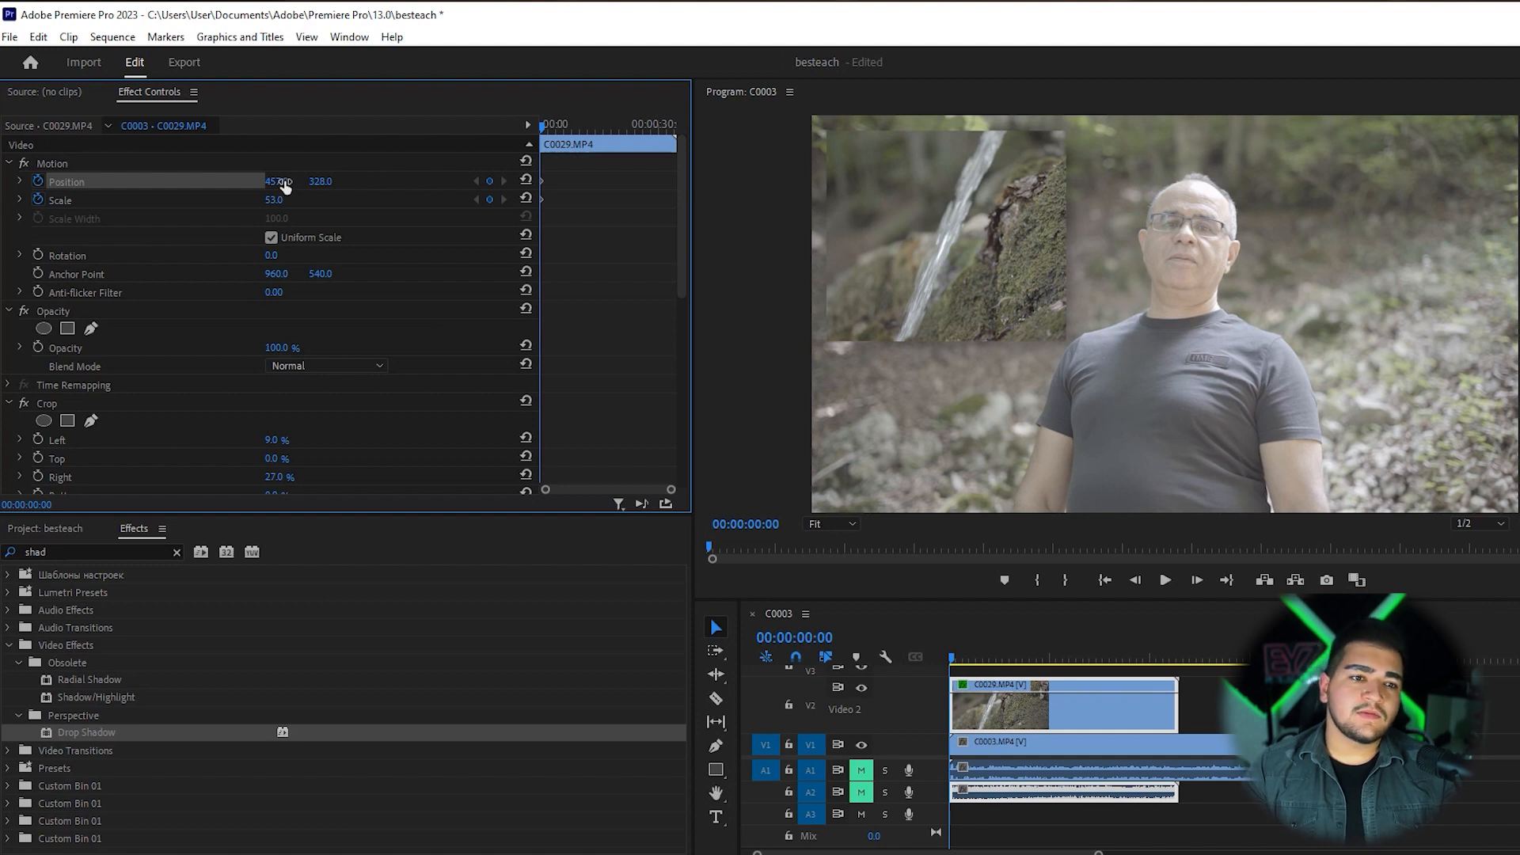
{"action": "left_click_drag", "start_coordinate": [285, 184], "coordinate": [109, 185]}
At about 00:00:01:37, key the overlay's Position at 439, 335 in the frame's upper-left area and play the slide-in from the start
{"action": "key", "text": "space"}
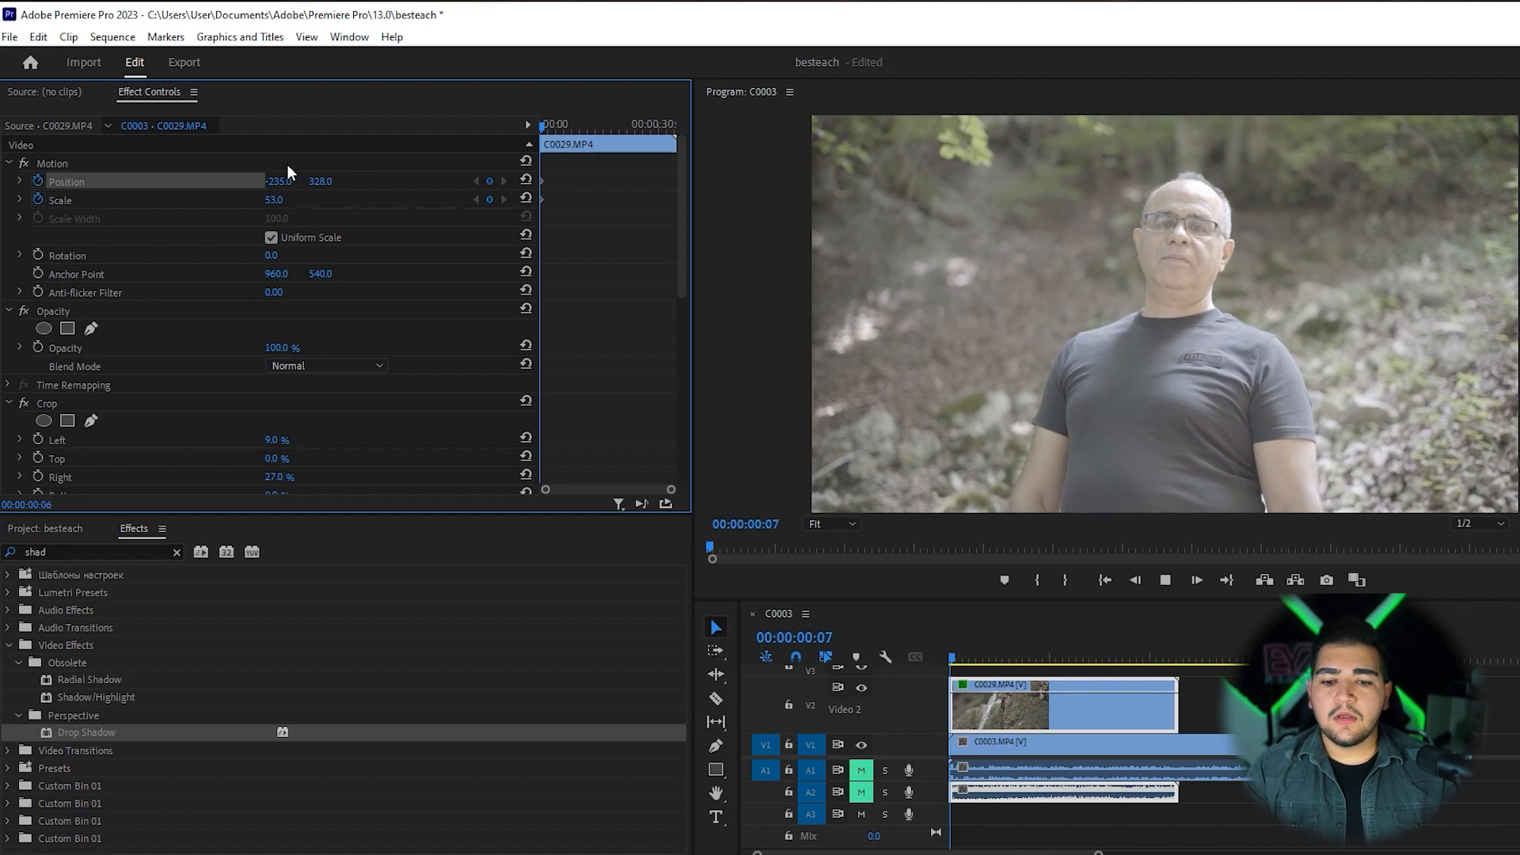
{"action": "key", "text": "space"}
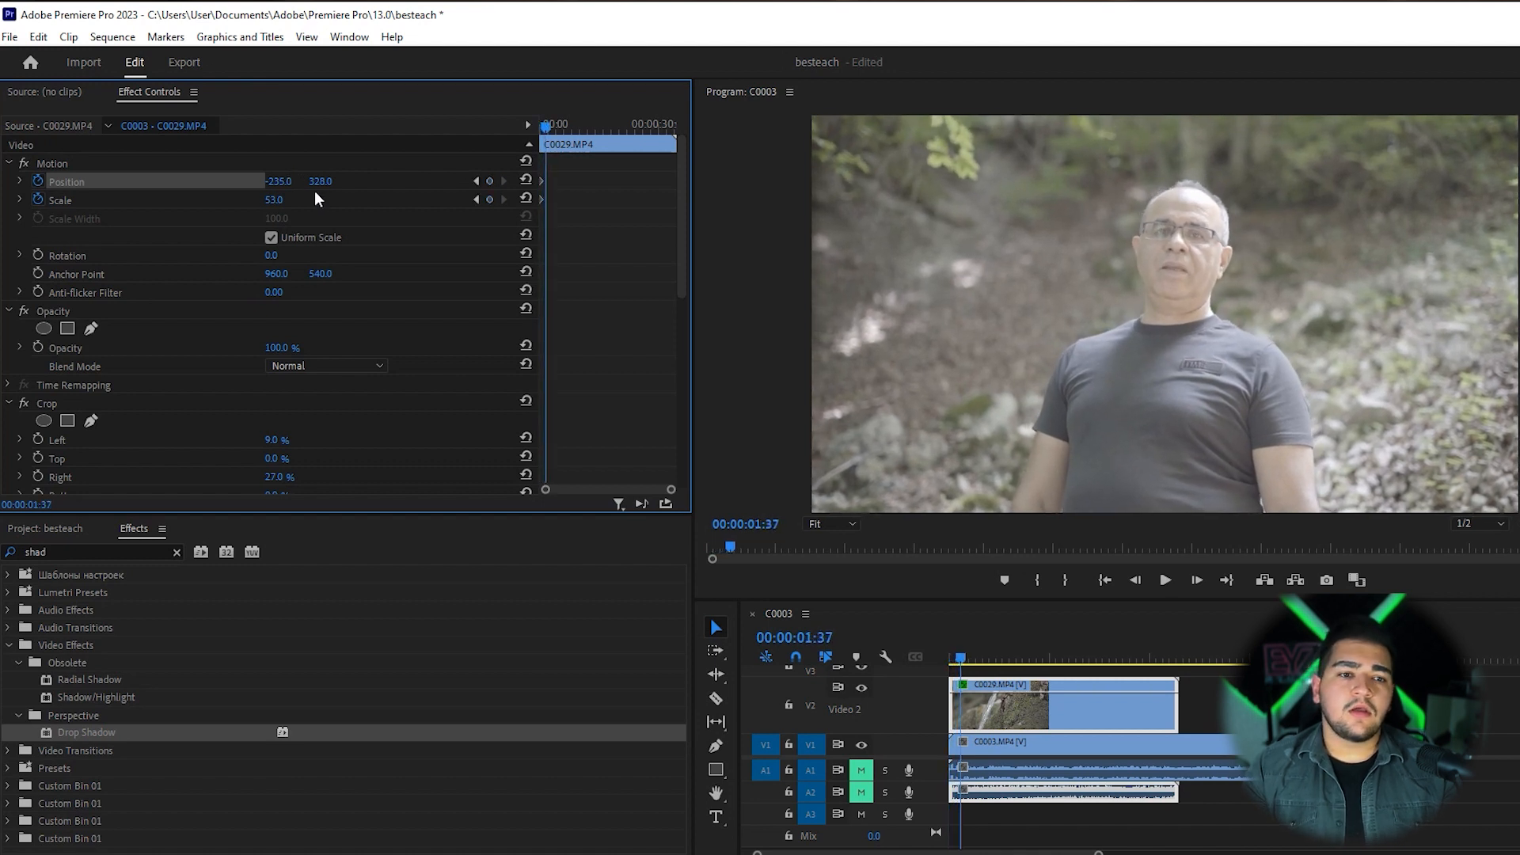
{"action": "left_click", "coordinate": [522, 181]}
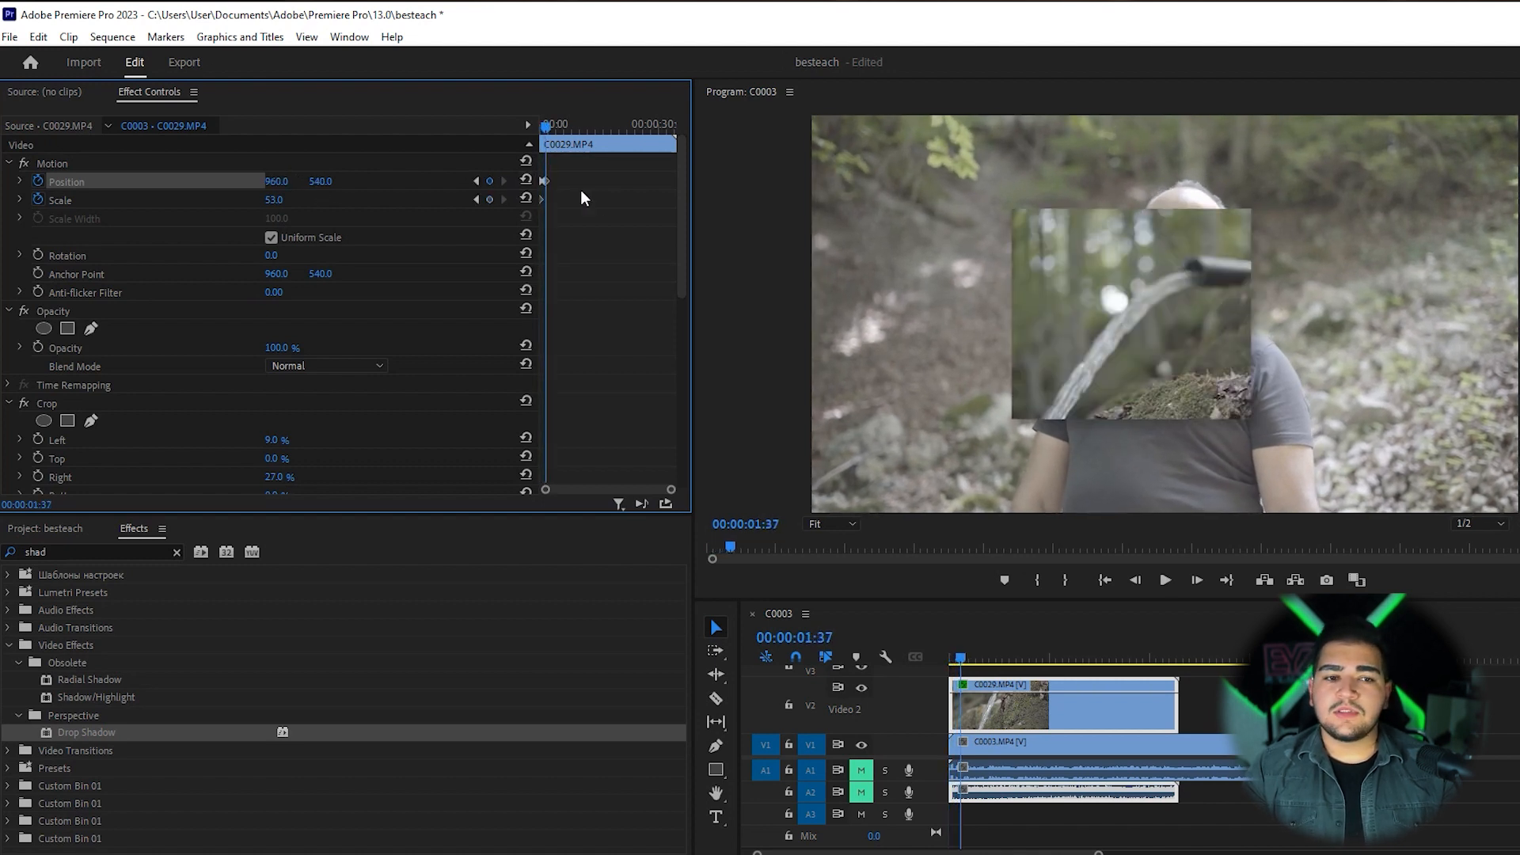
{"action": "left_click_drag", "start_coordinate": [277, 181], "coordinate": [71, 181]}
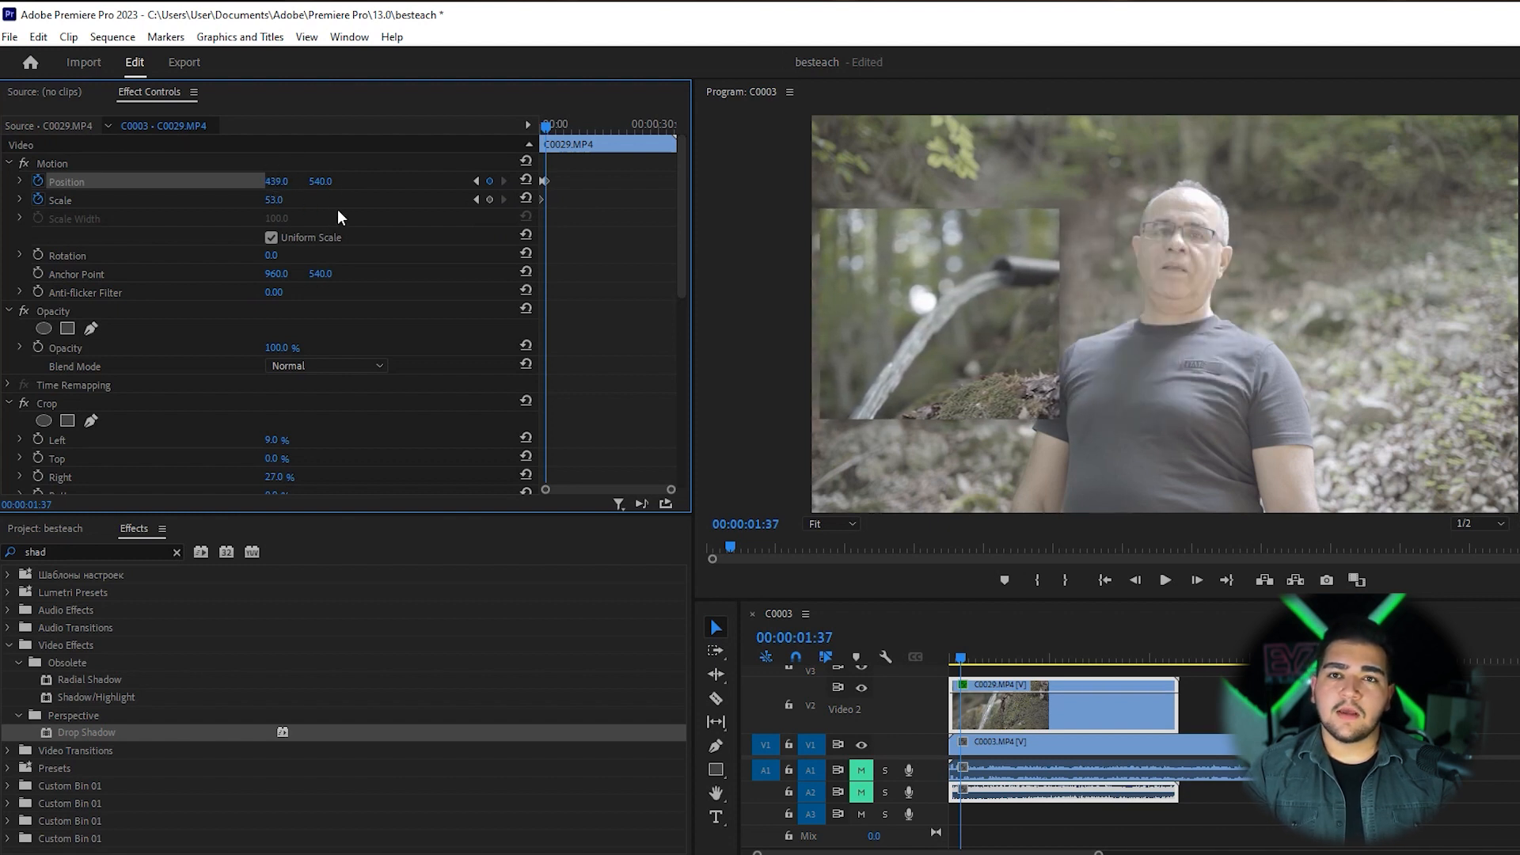
{"action": "left_click_drag", "start_coordinate": [318, 182], "coordinate": [156, 182]}
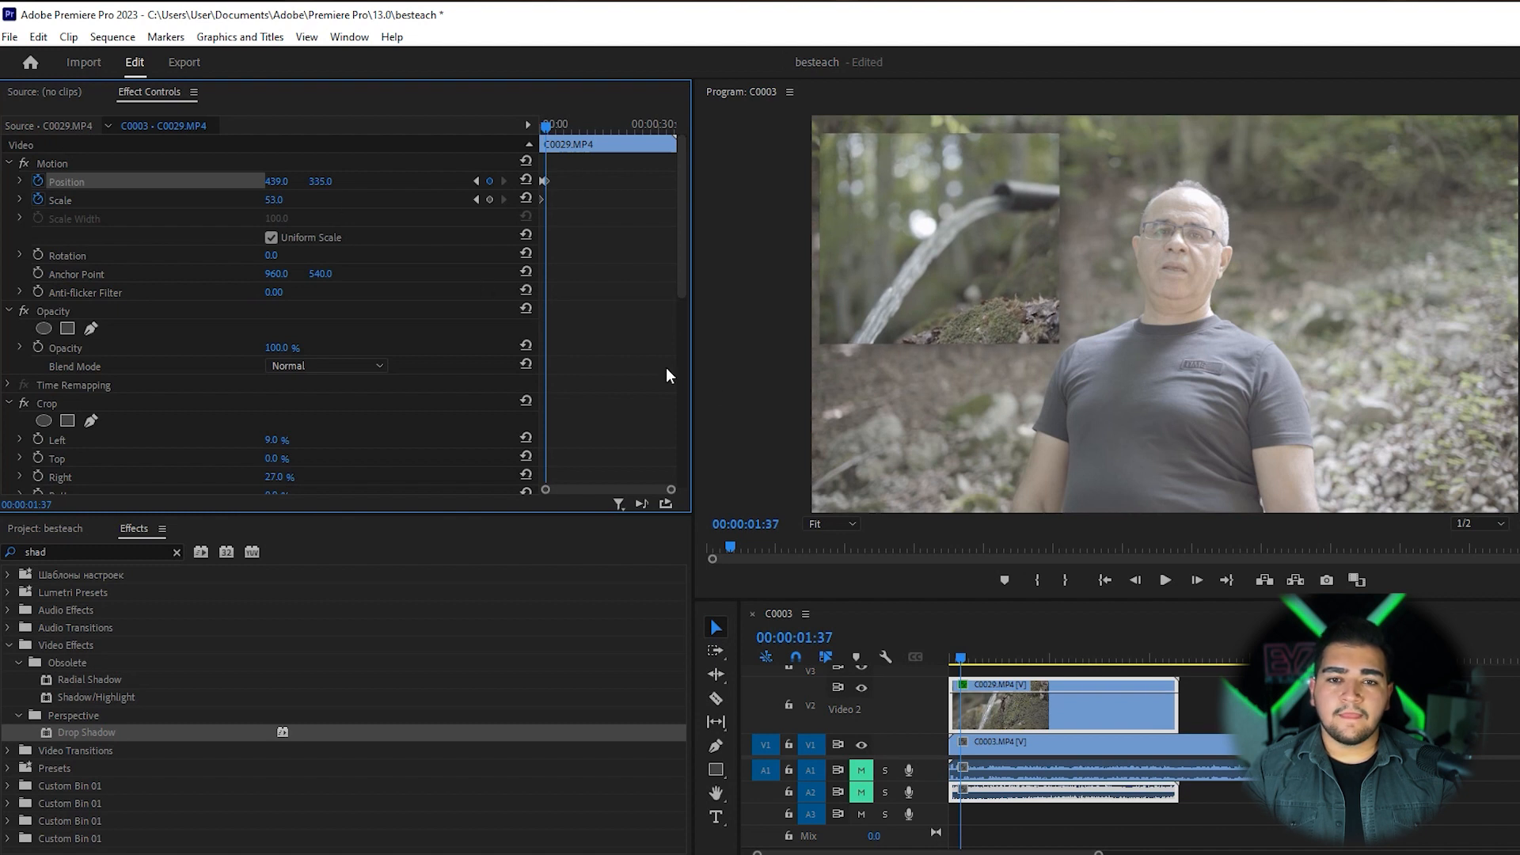
{"action": "left_click", "coordinate": [536, 126]}
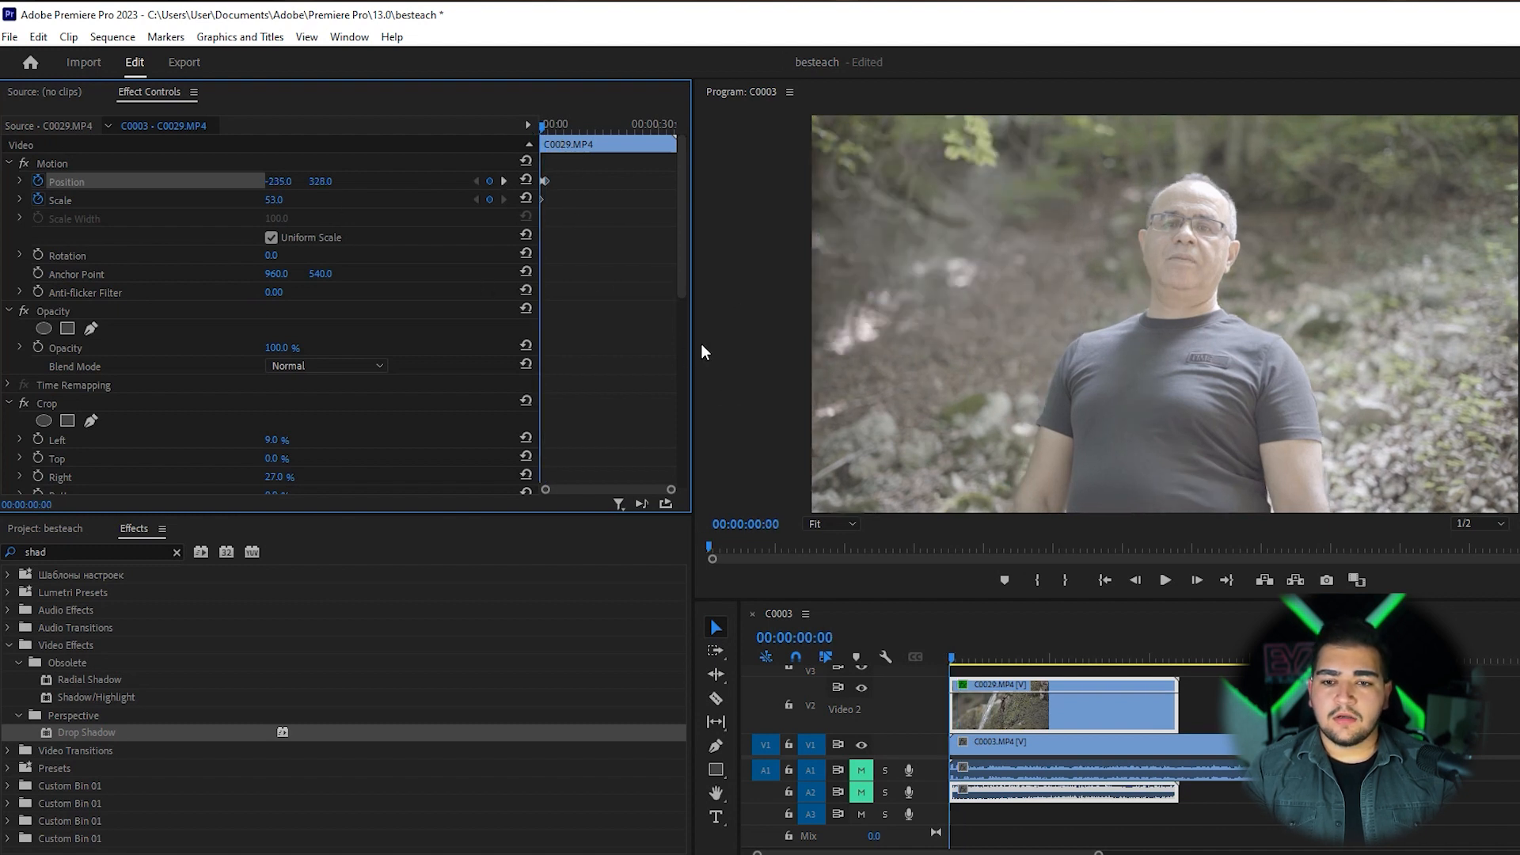
{"action": "key", "text": "space"}
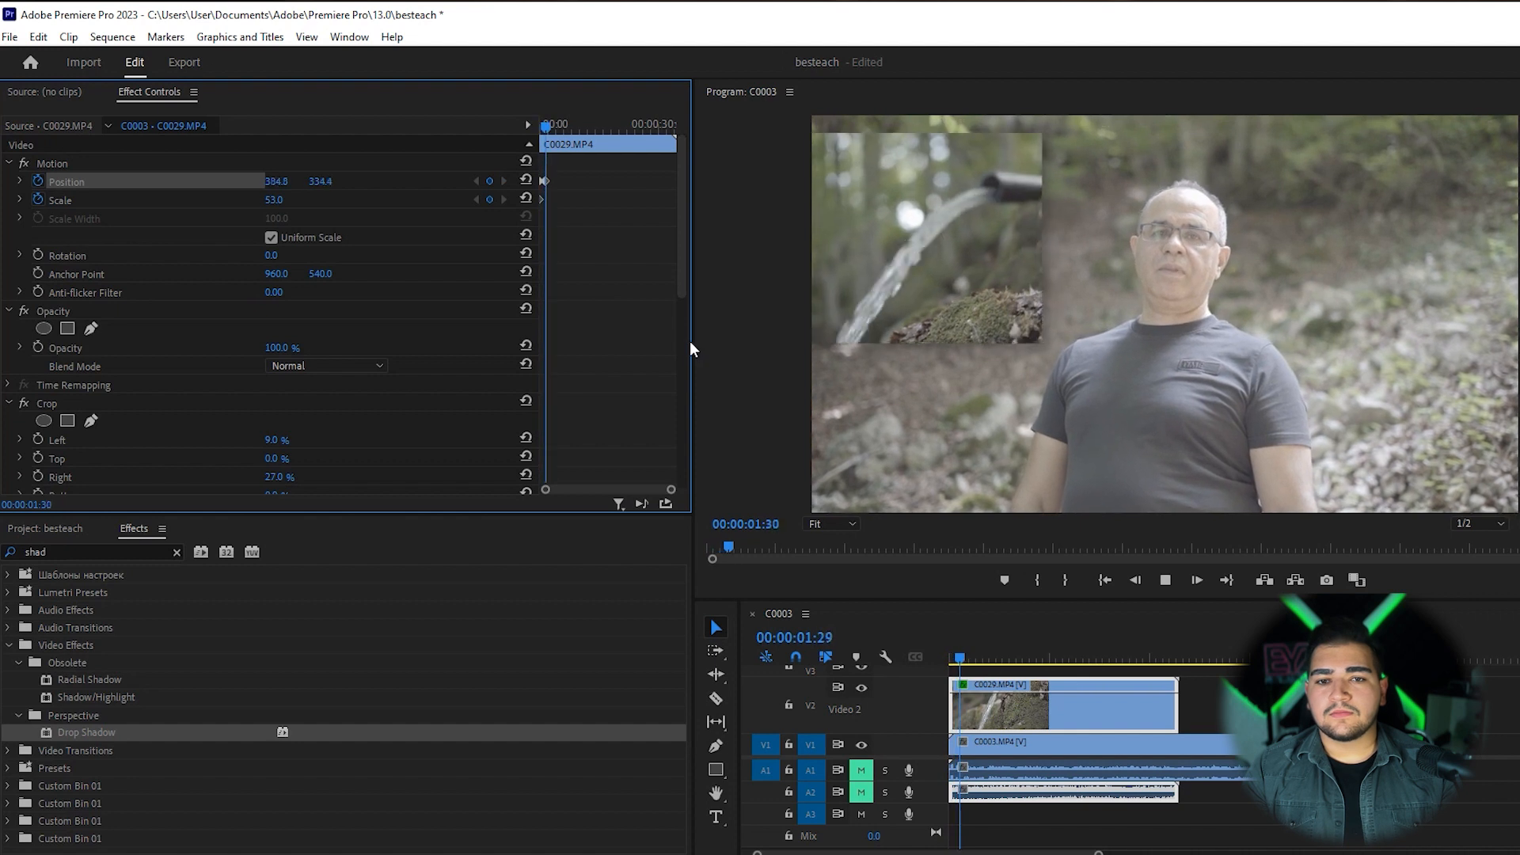
{"action": "key", "text": "space"}
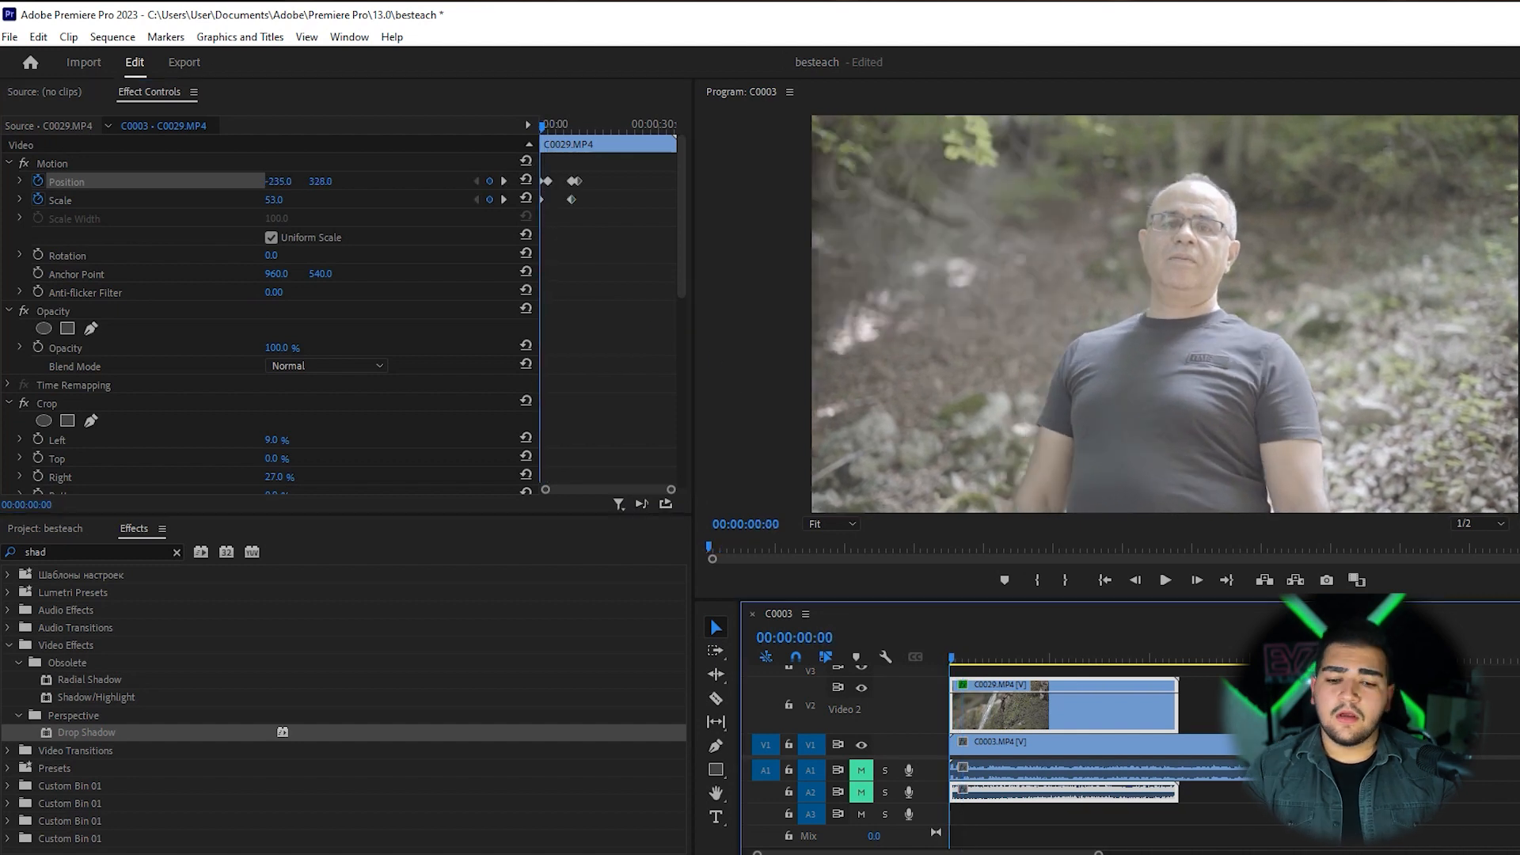
Expand the Audio 1 track and try lowering the C0003 clip's volume level to about -9 dB
{"action": "double_click", "coordinate": [933, 777]}
{"action": "scroll", "coordinate": [936, 781], "scroll_direction": "up", "scroll_amount": 1}
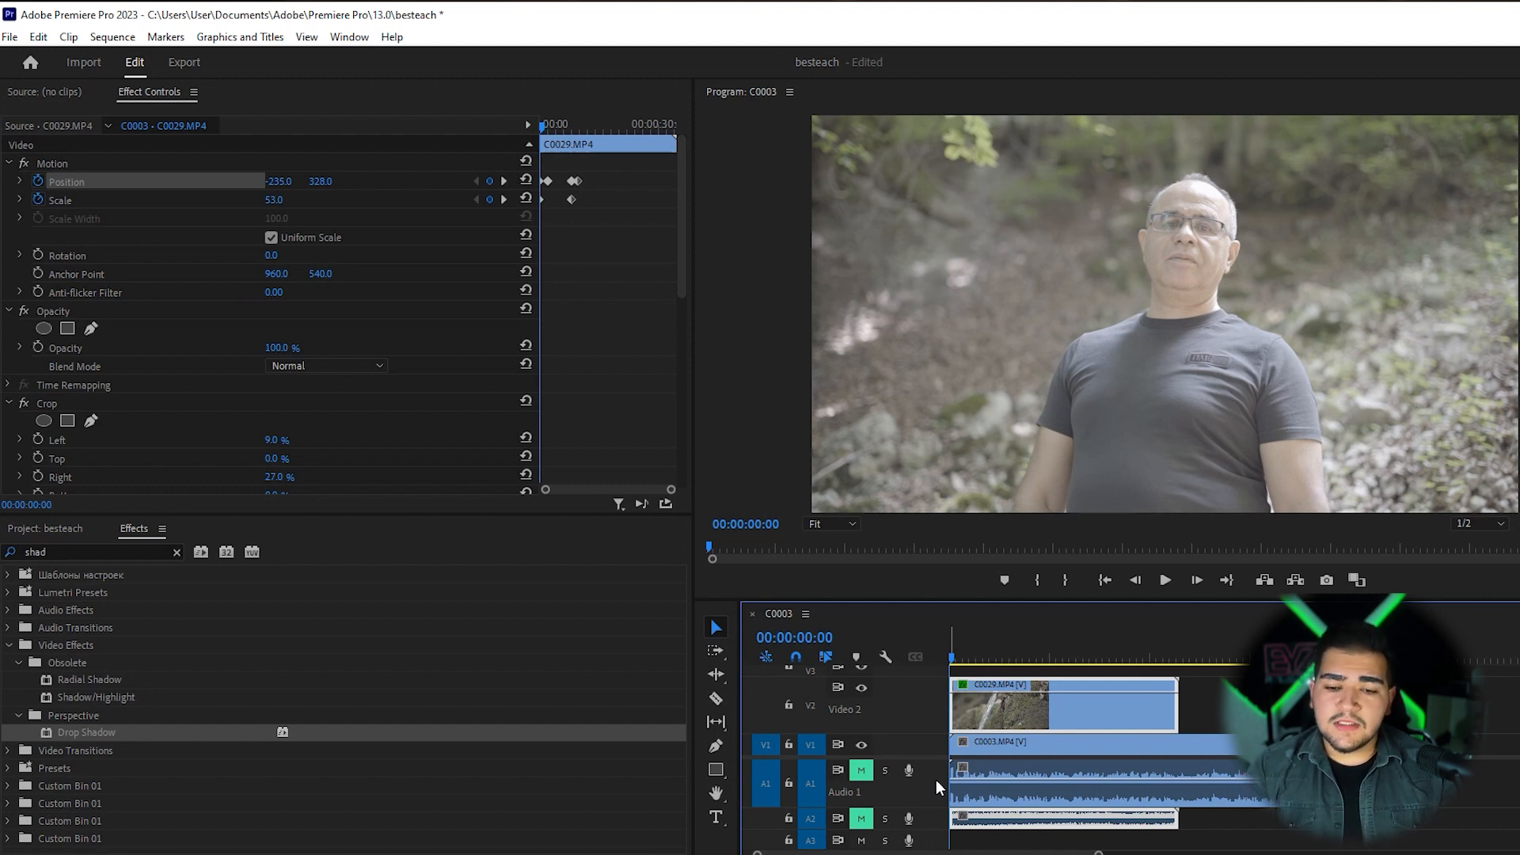
{"action": "left_click", "coordinate": [1004, 784]}
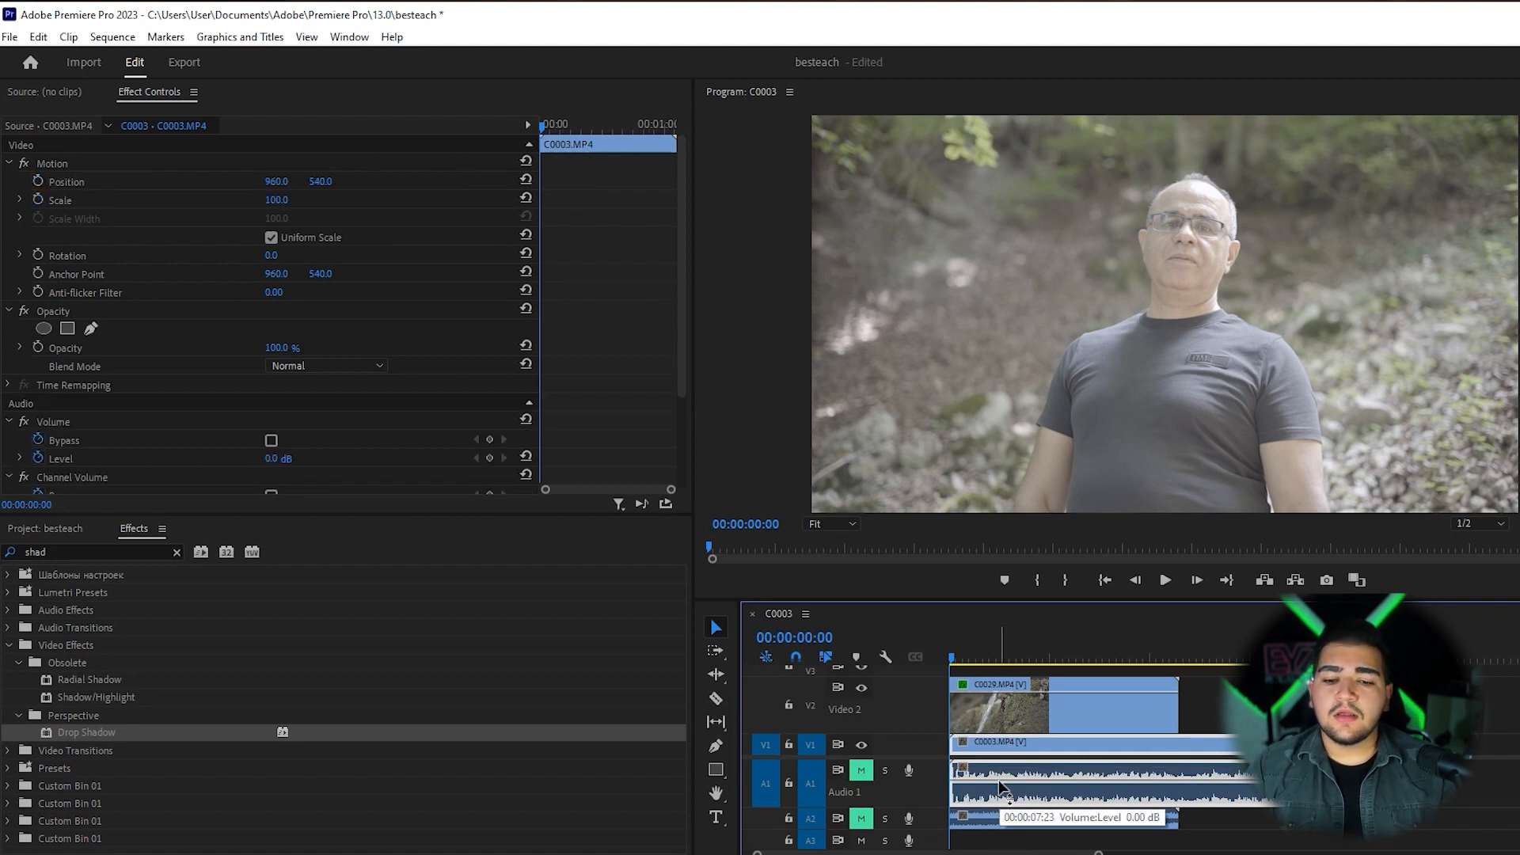
{"action": "mouse_move", "coordinate": [1004, 786]}
{"action": "left_mouse_down"}
{"action": "mouse_move", "coordinate": [1021, 780]}
{"action": "mouse_move", "coordinate": [1014, 765]}
{"action": "left_mouse_up"}
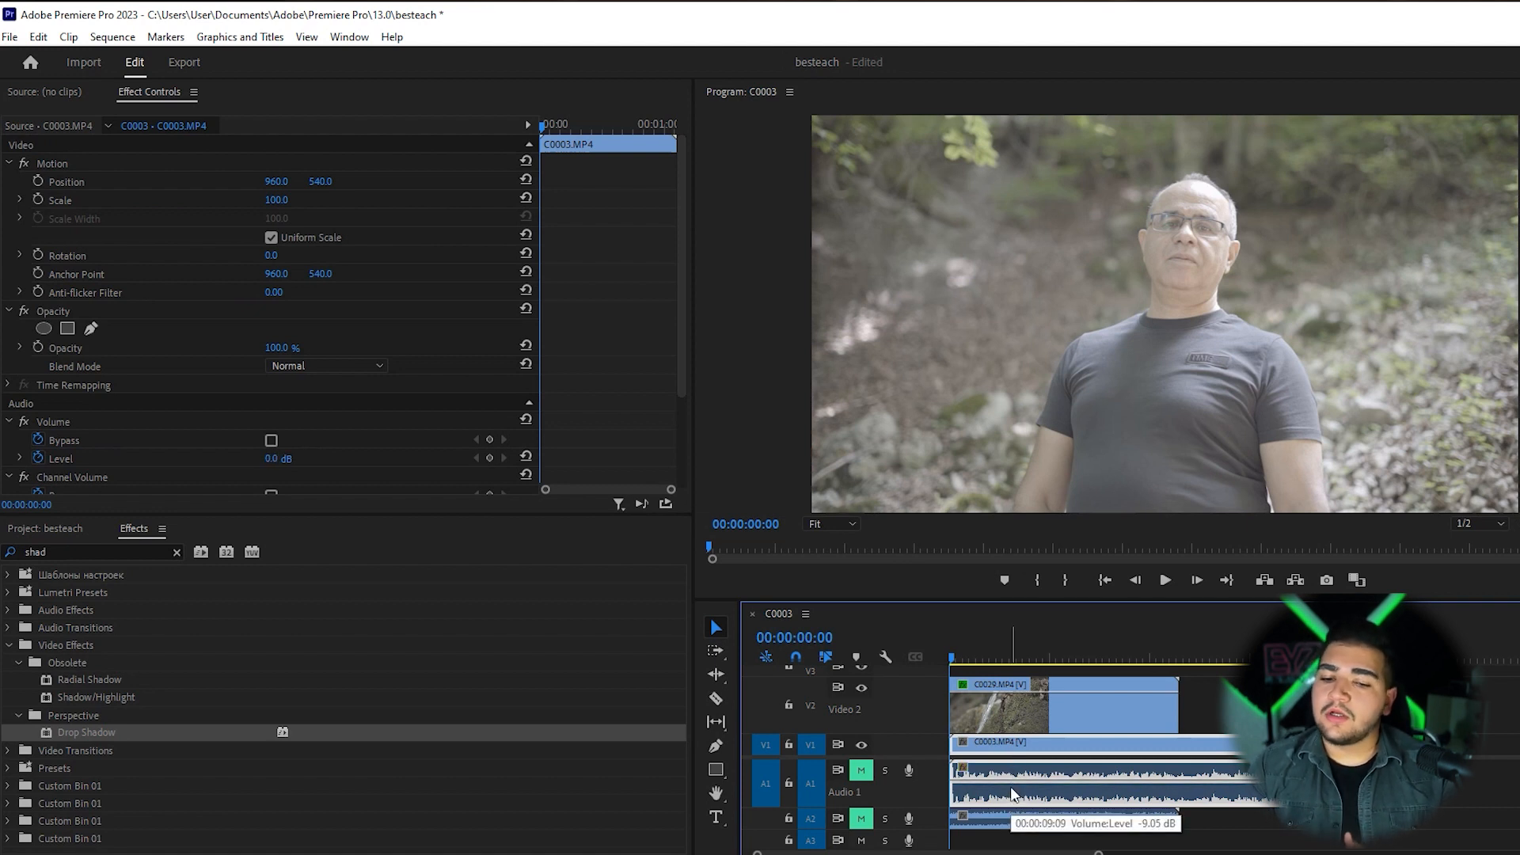
Search the effects for "deno" and apply the DeNoise effect to the C0003 audio clip on A1
{"action": "left_click", "coordinate": [175, 552]}
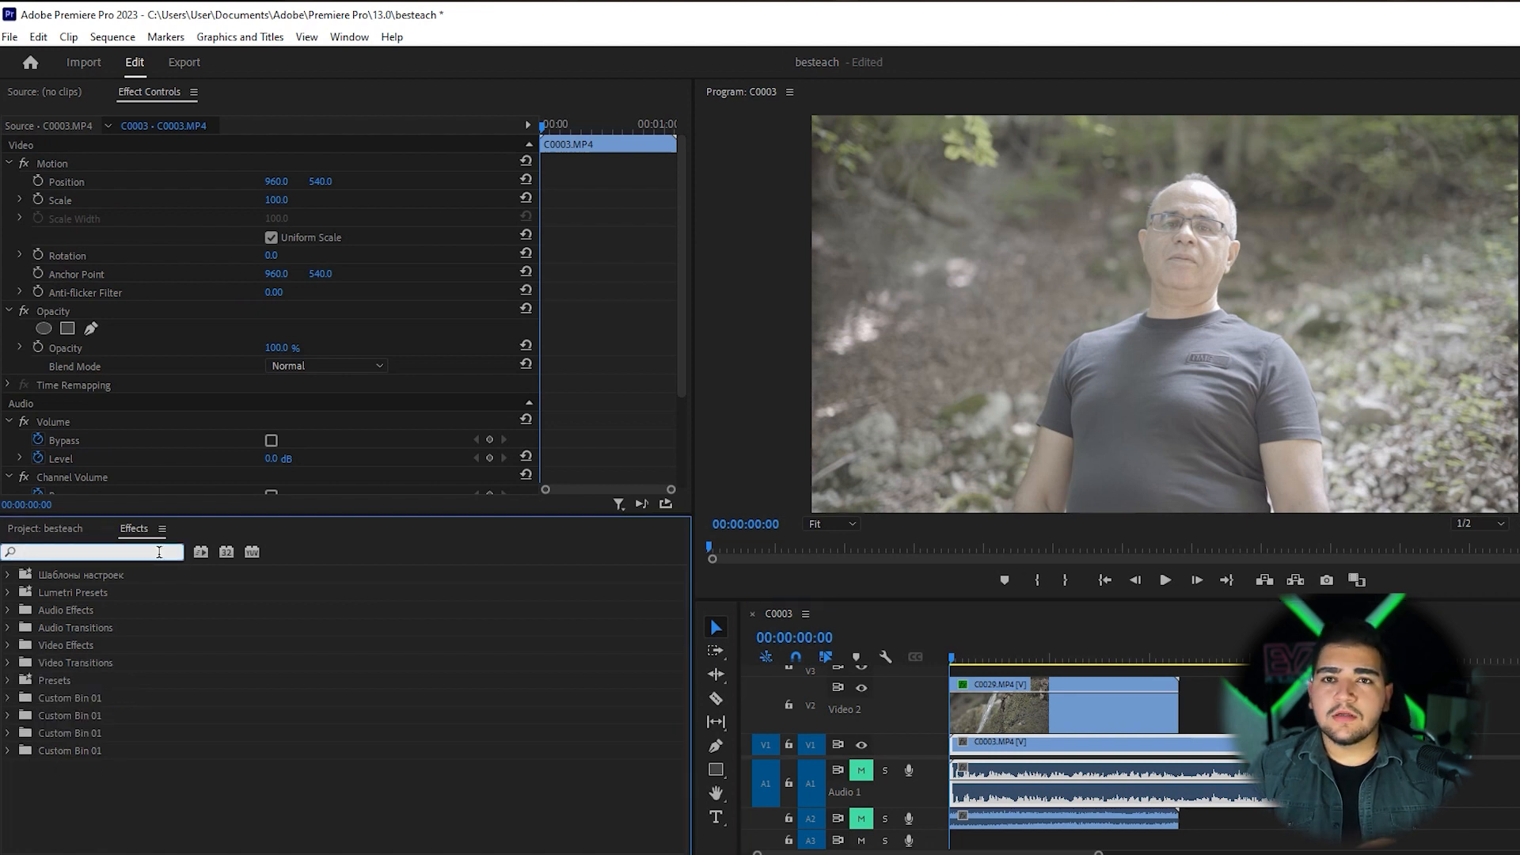
{"action": "type", "text": "d"}
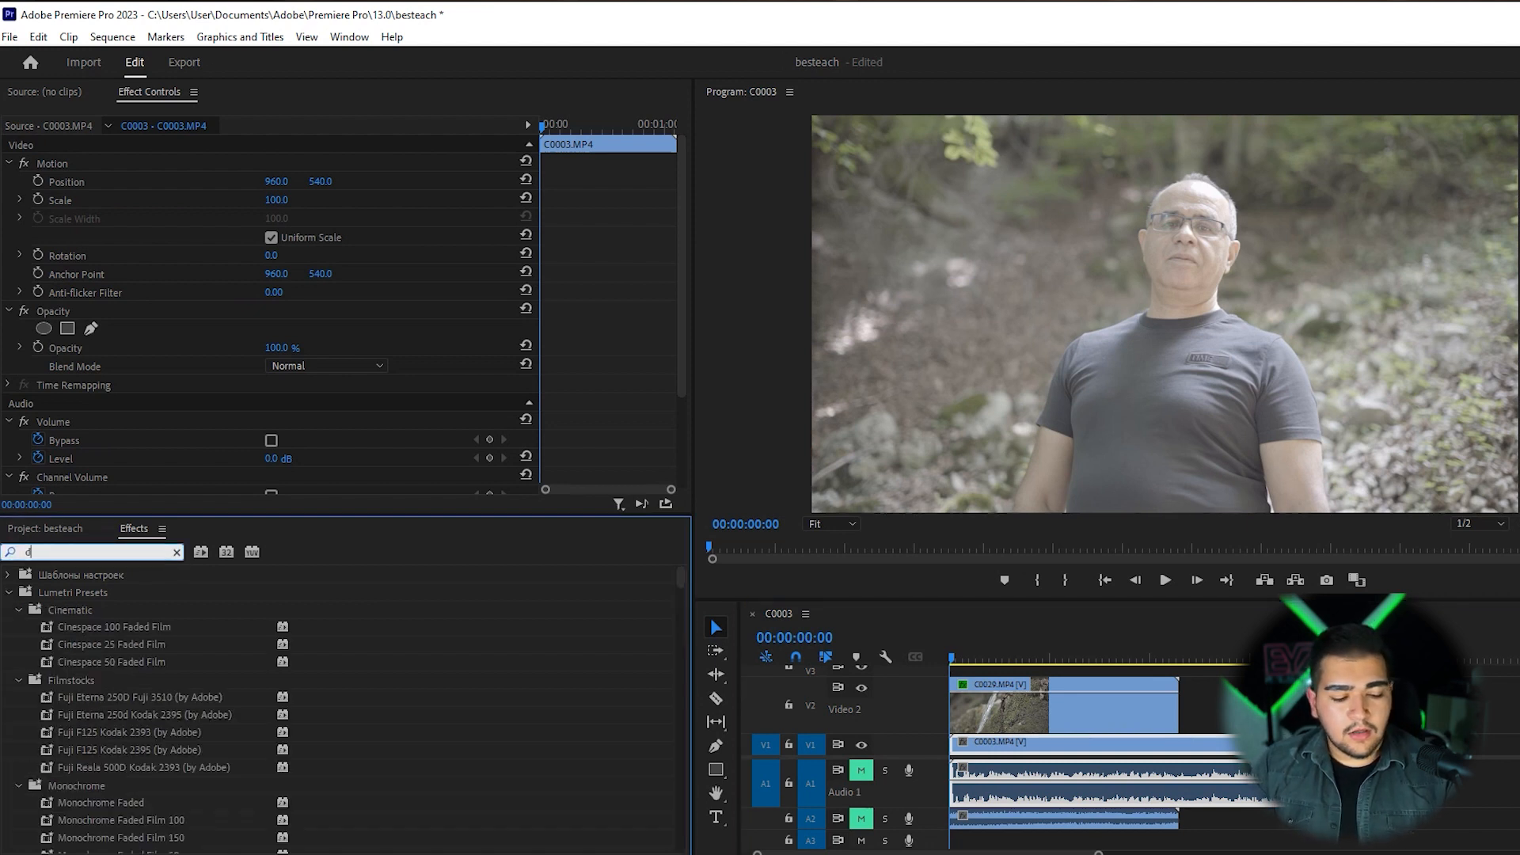
{"action": "type", "text": "eno"}
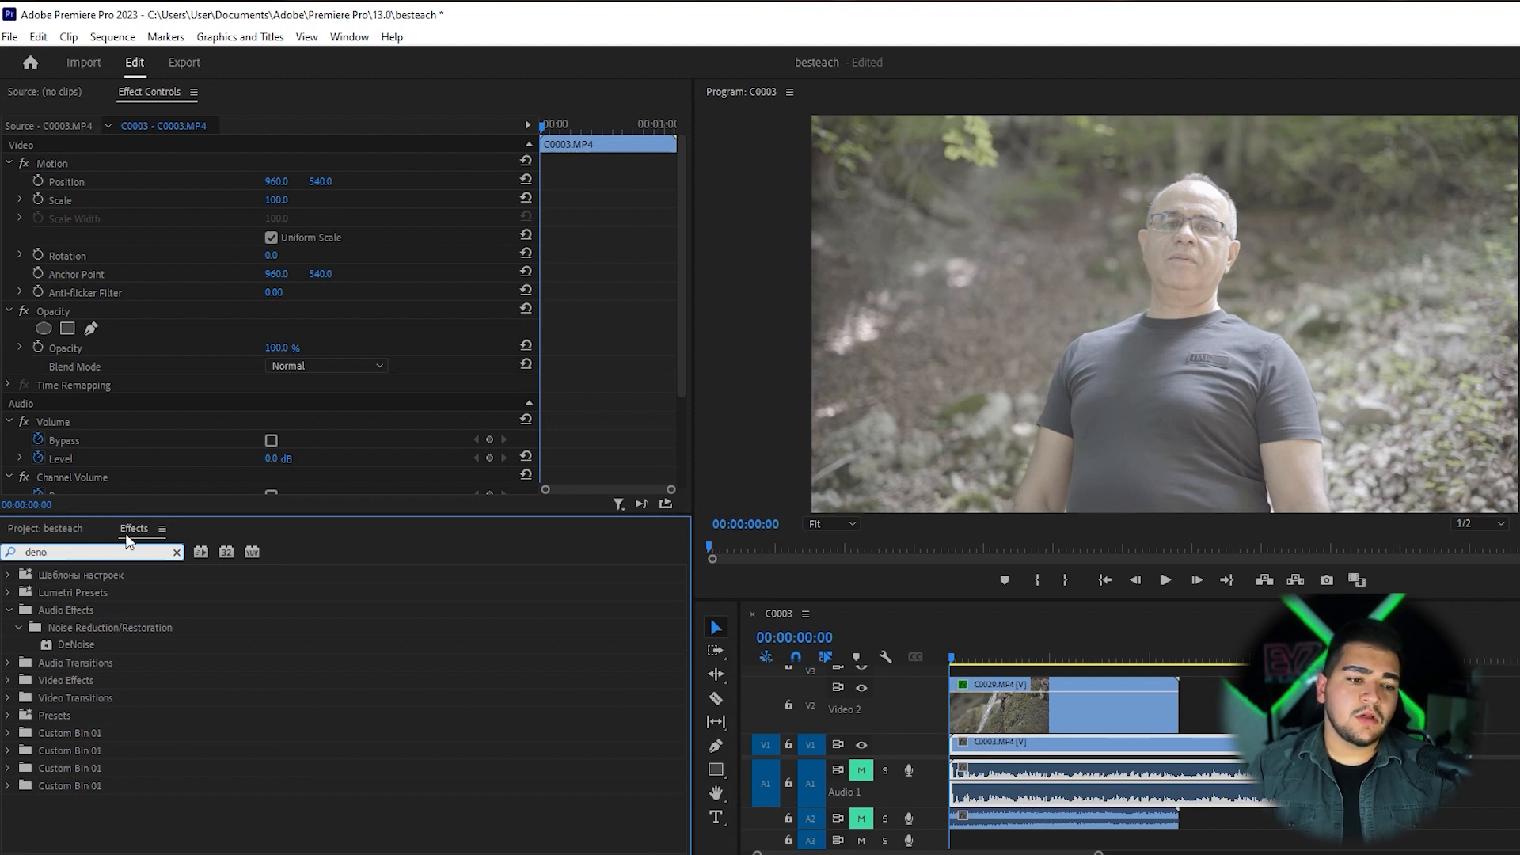
{"action": "left_click", "coordinate": [79, 645]}
{"action": "left_click_drag", "start_coordinate": [77, 648], "coordinate": [1105, 784]}
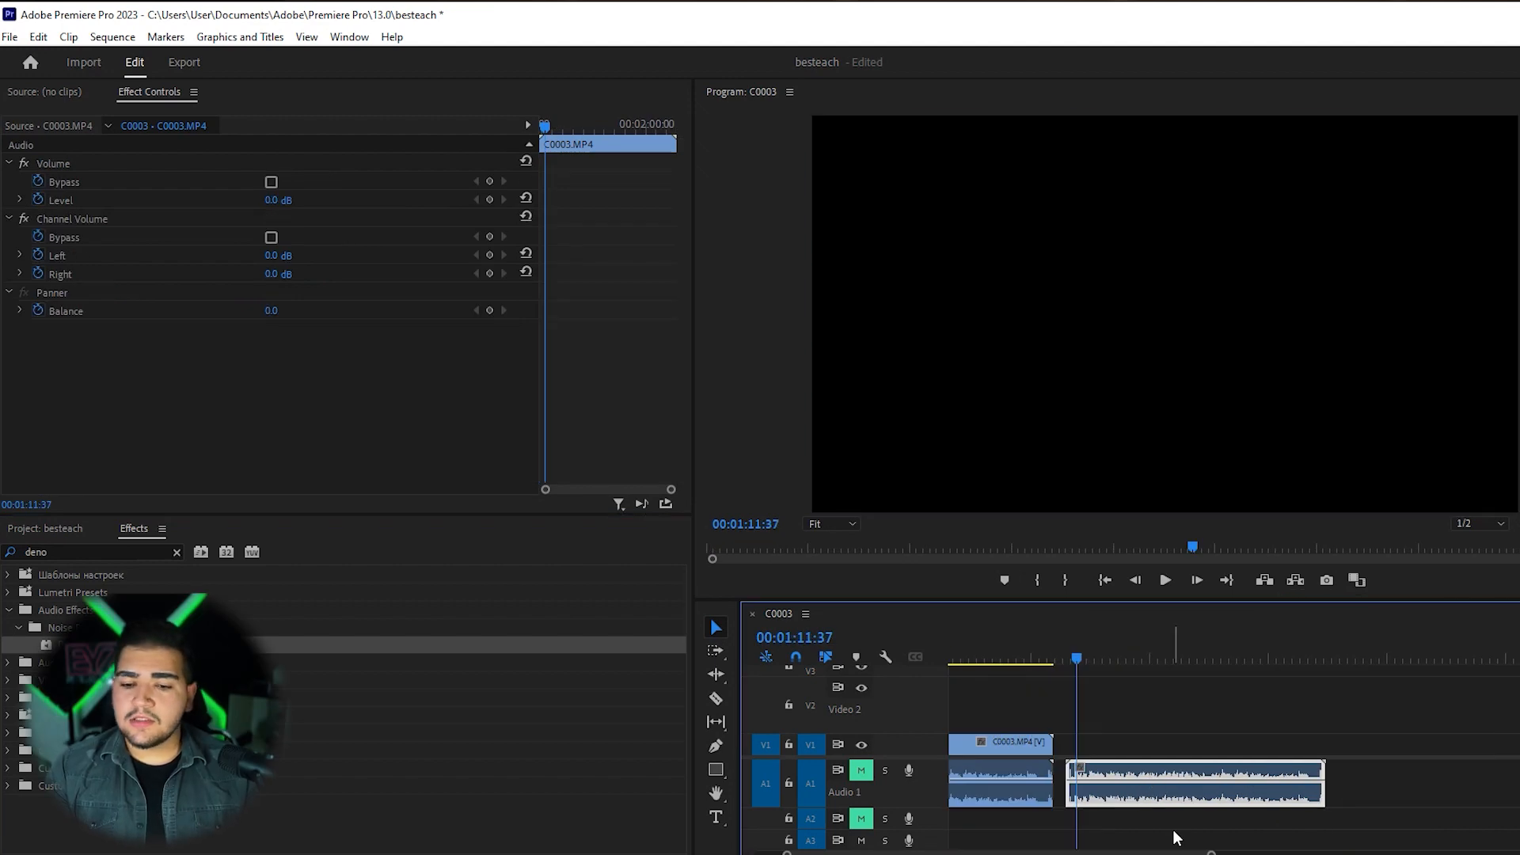
Set the speed of the separate C0003 audio clip on A1 to 150%
{"action": "right_click", "coordinate": [1170, 794]}
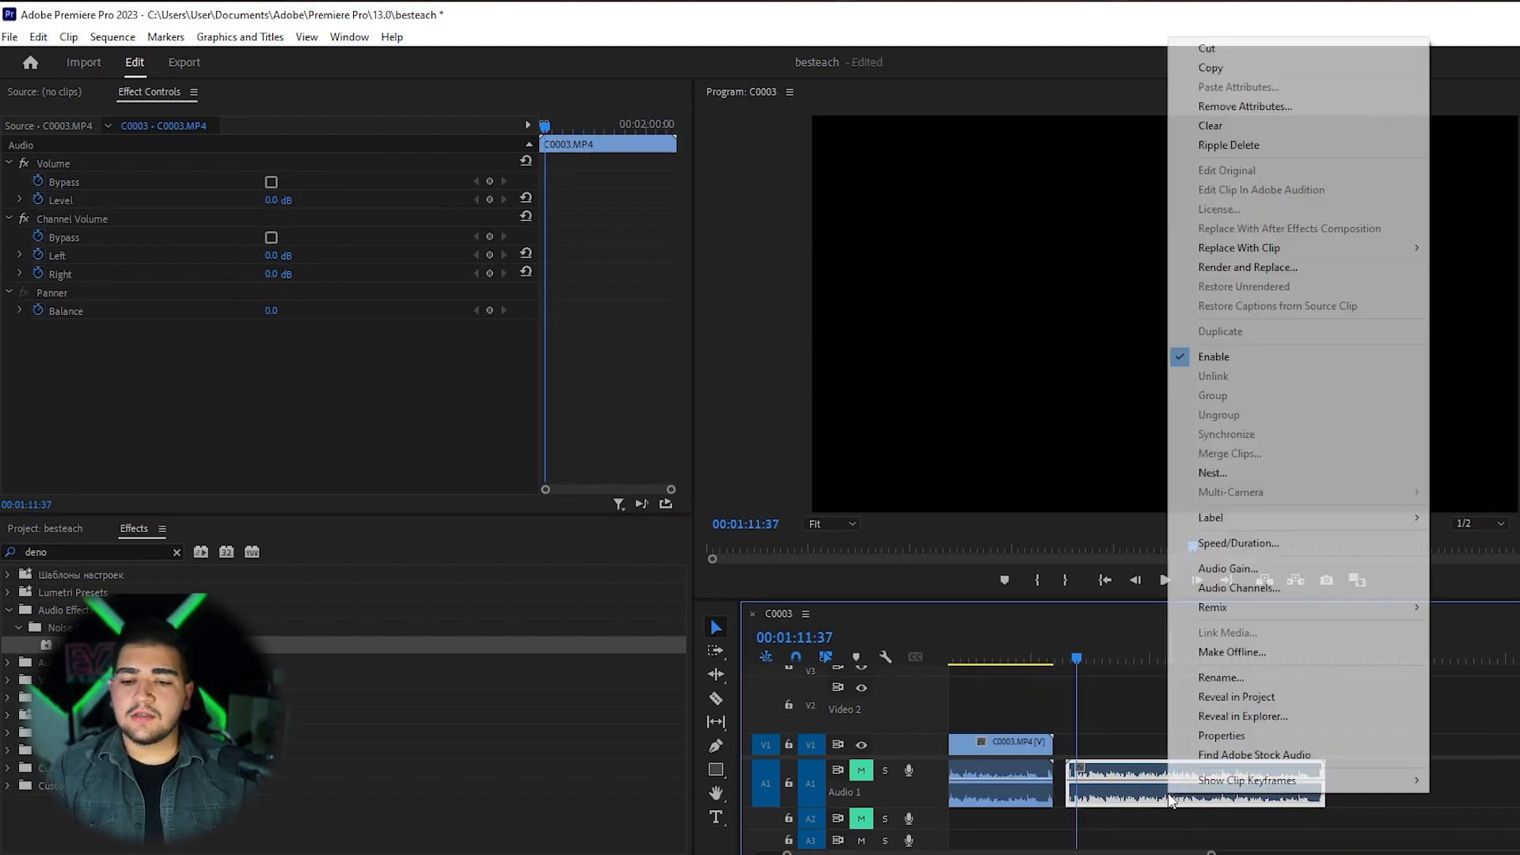
{"action": "right_click", "coordinate": [1140, 800]}
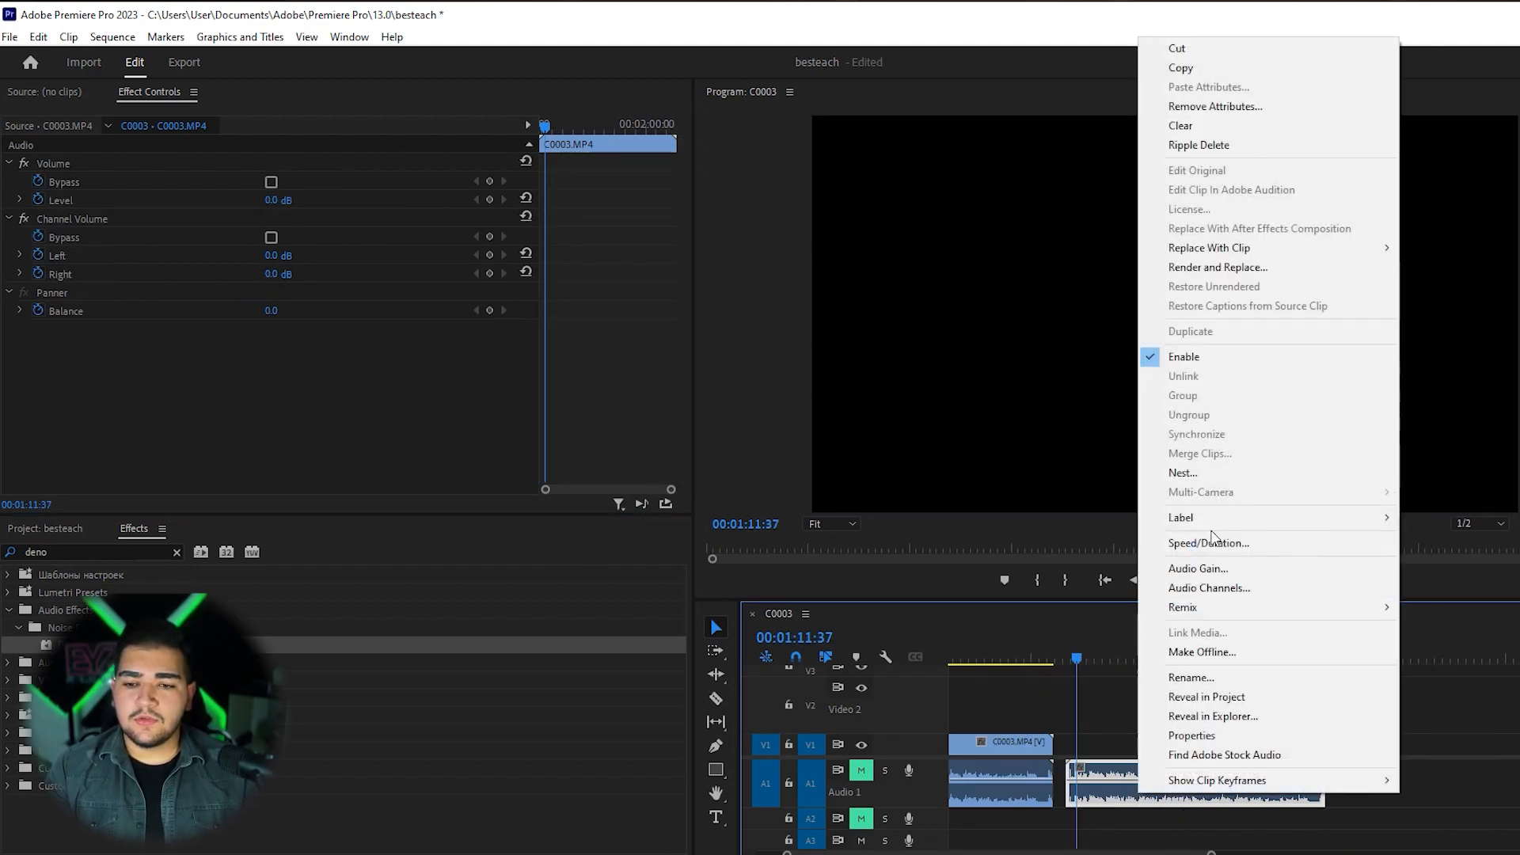
{"action": "left_click", "coordinate": [1199, 544]}
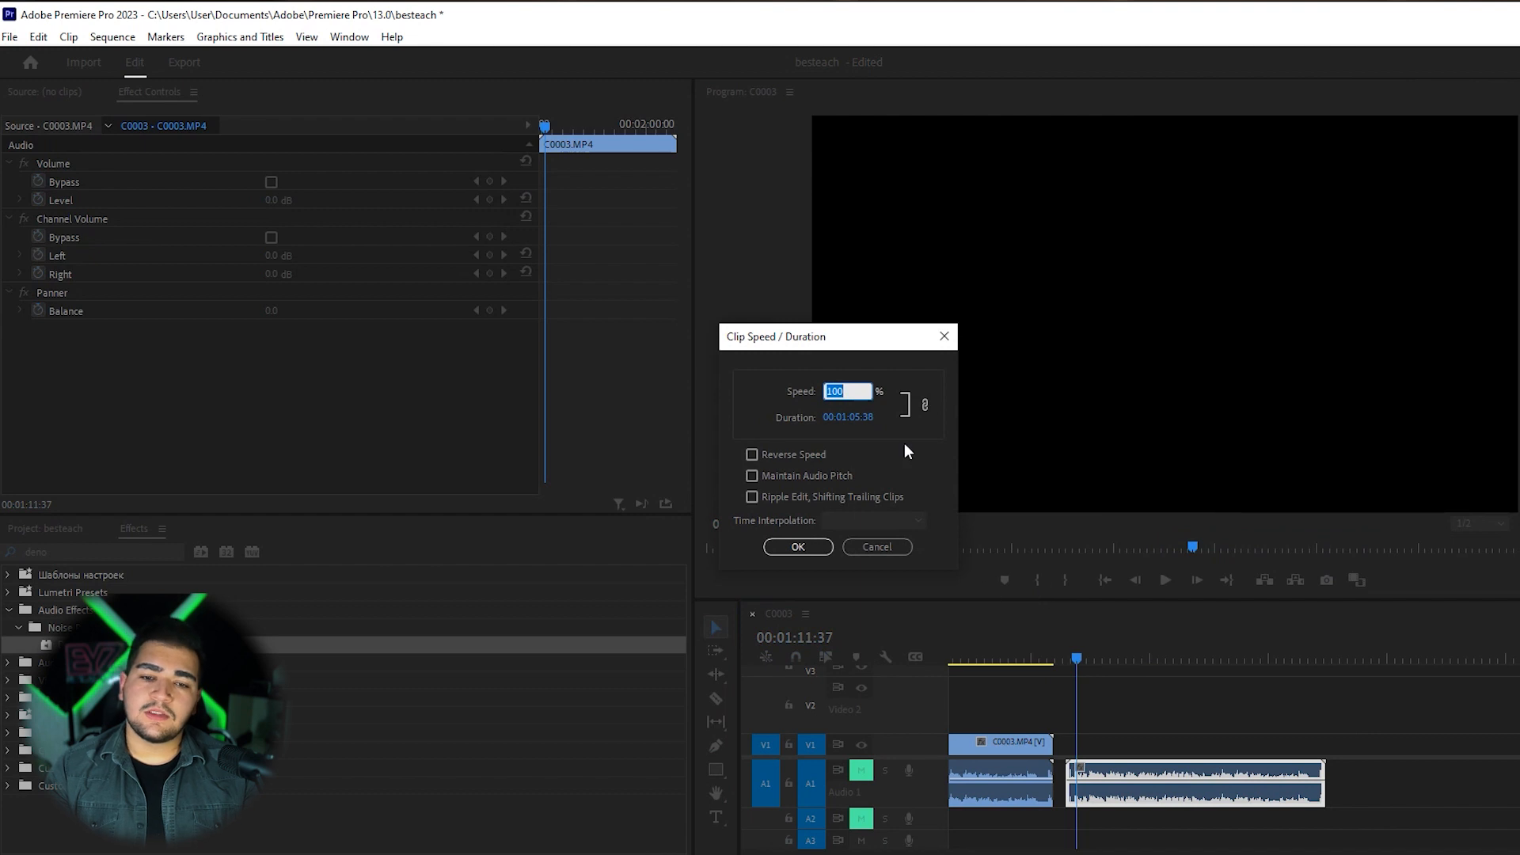
{"action": "type", "text": "150"}
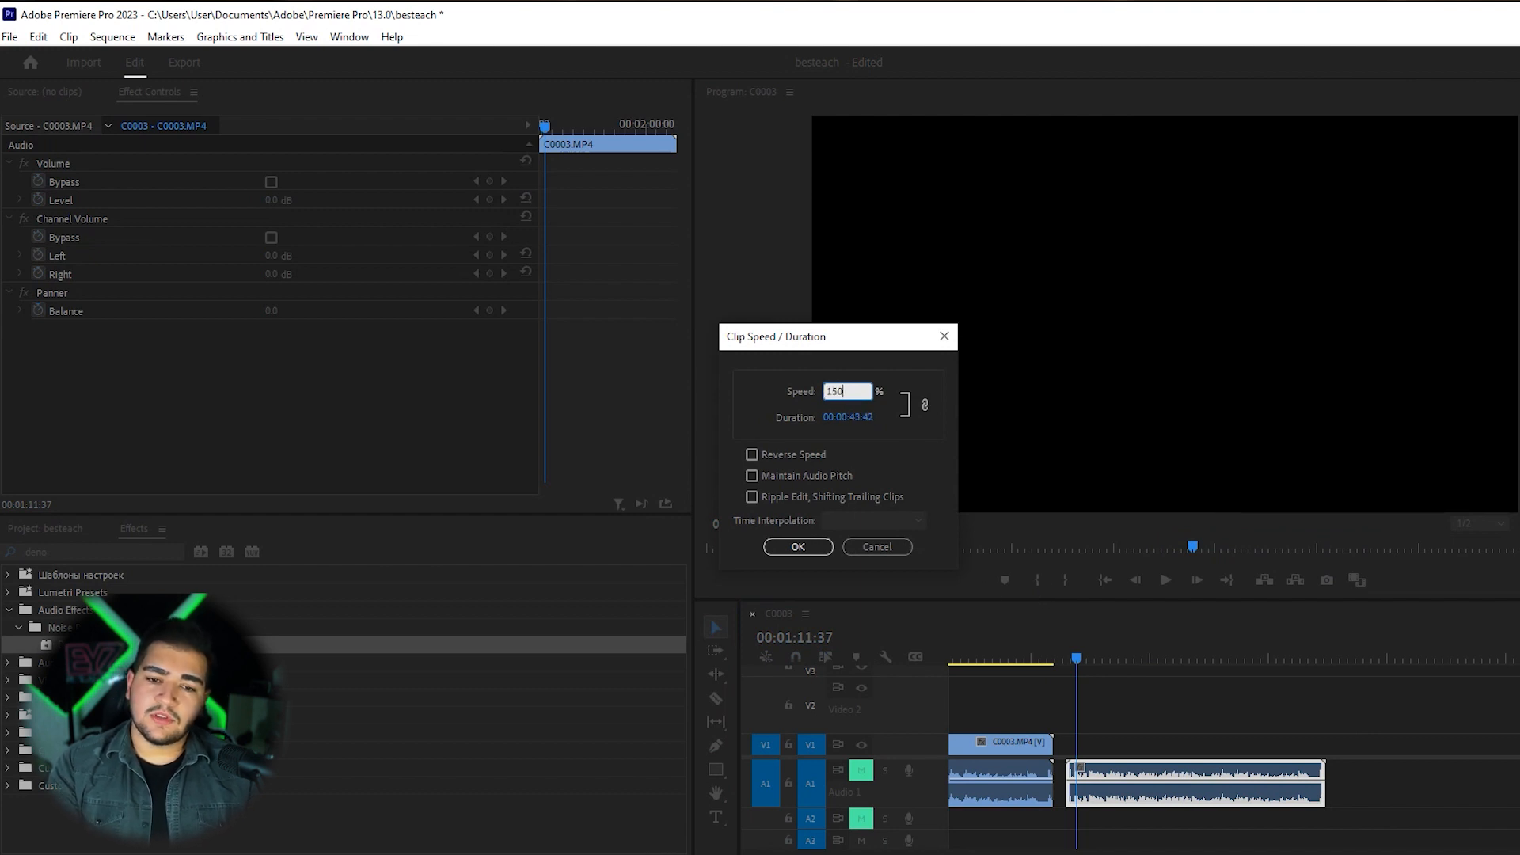
{"action": "key", "text": "Return"}
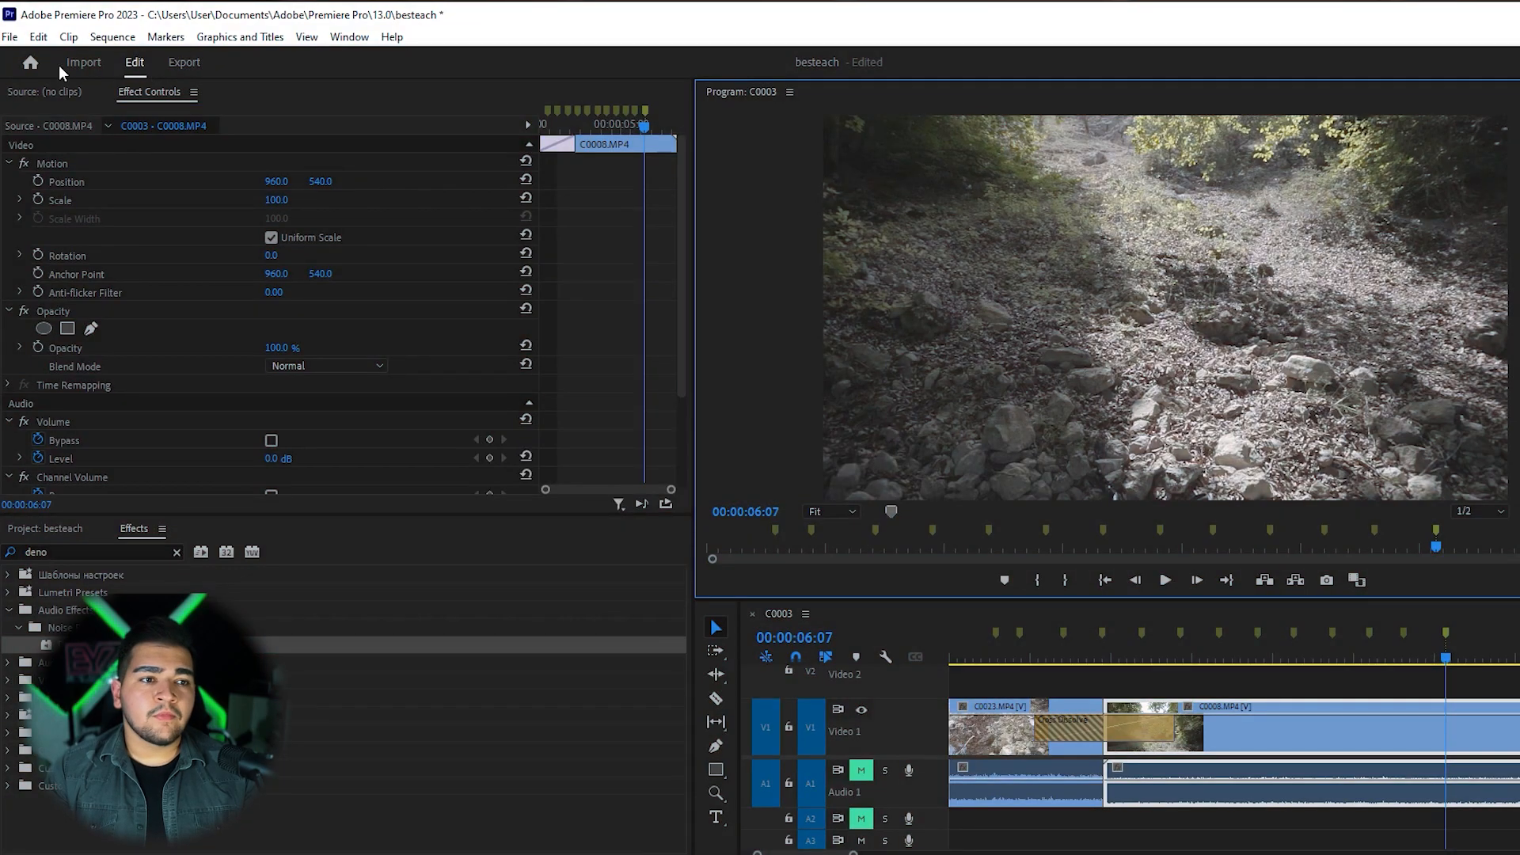
Open the media export settings for the C0003 sequence
{"action": "left_click", "coordinate": [192, 64]}
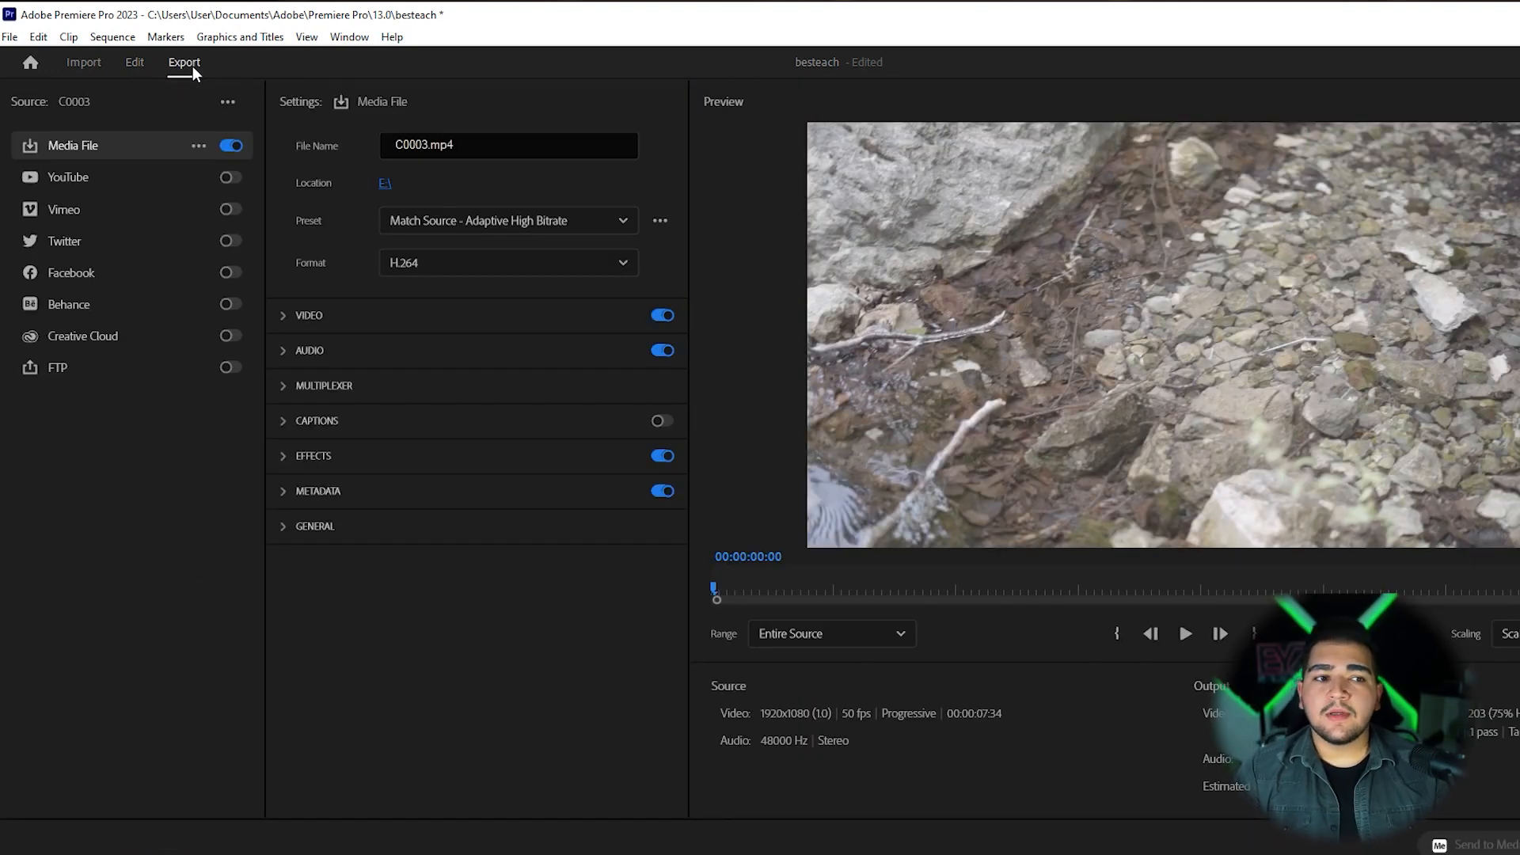
{"action": "left_click", "coordinate": [135, 64]}
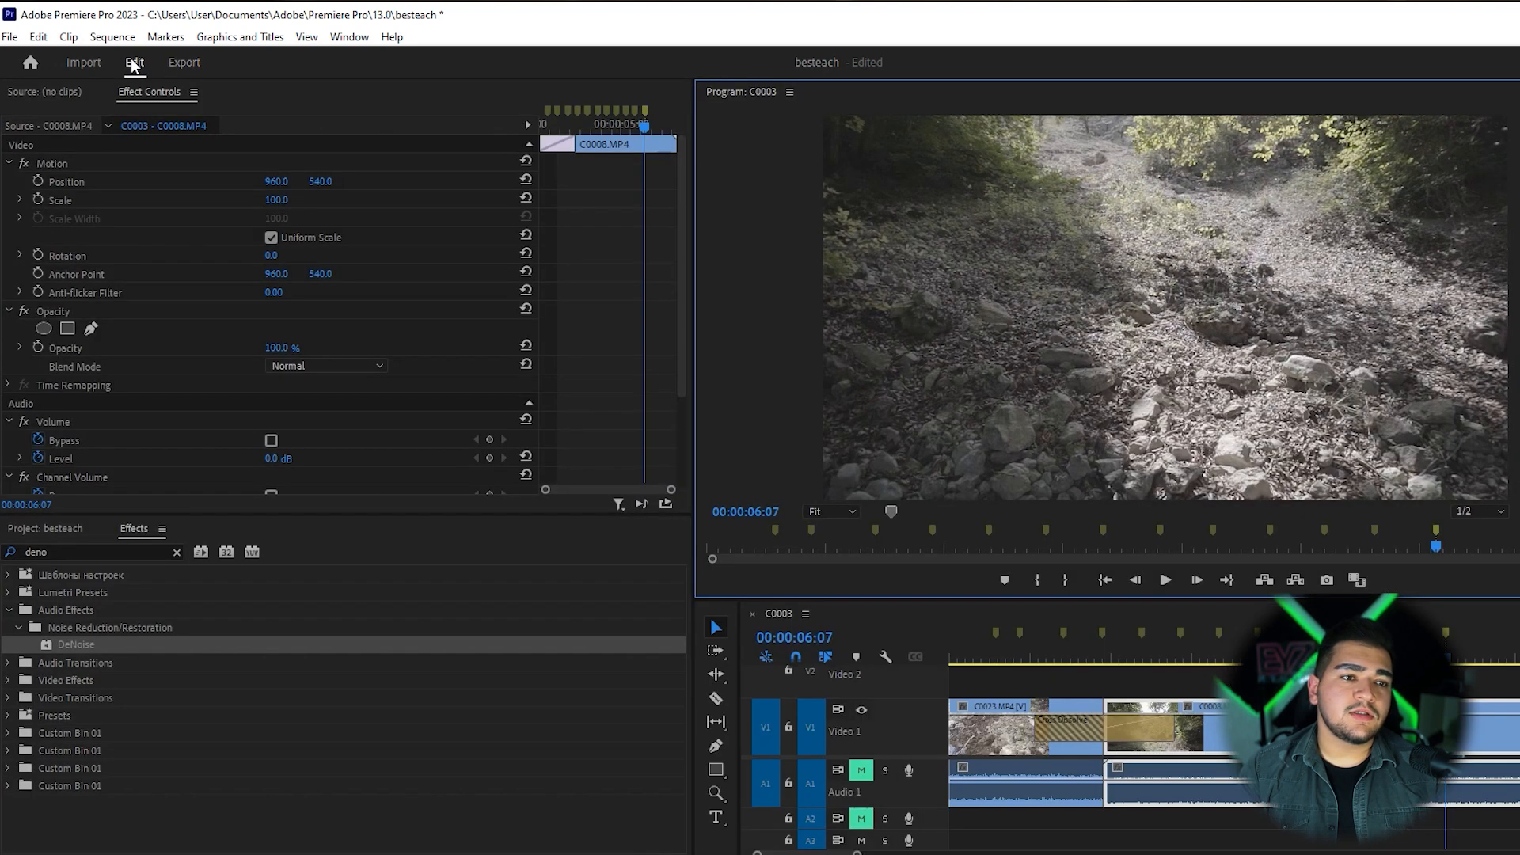
{"action": "left_click", "coordinate": [12, 38]}
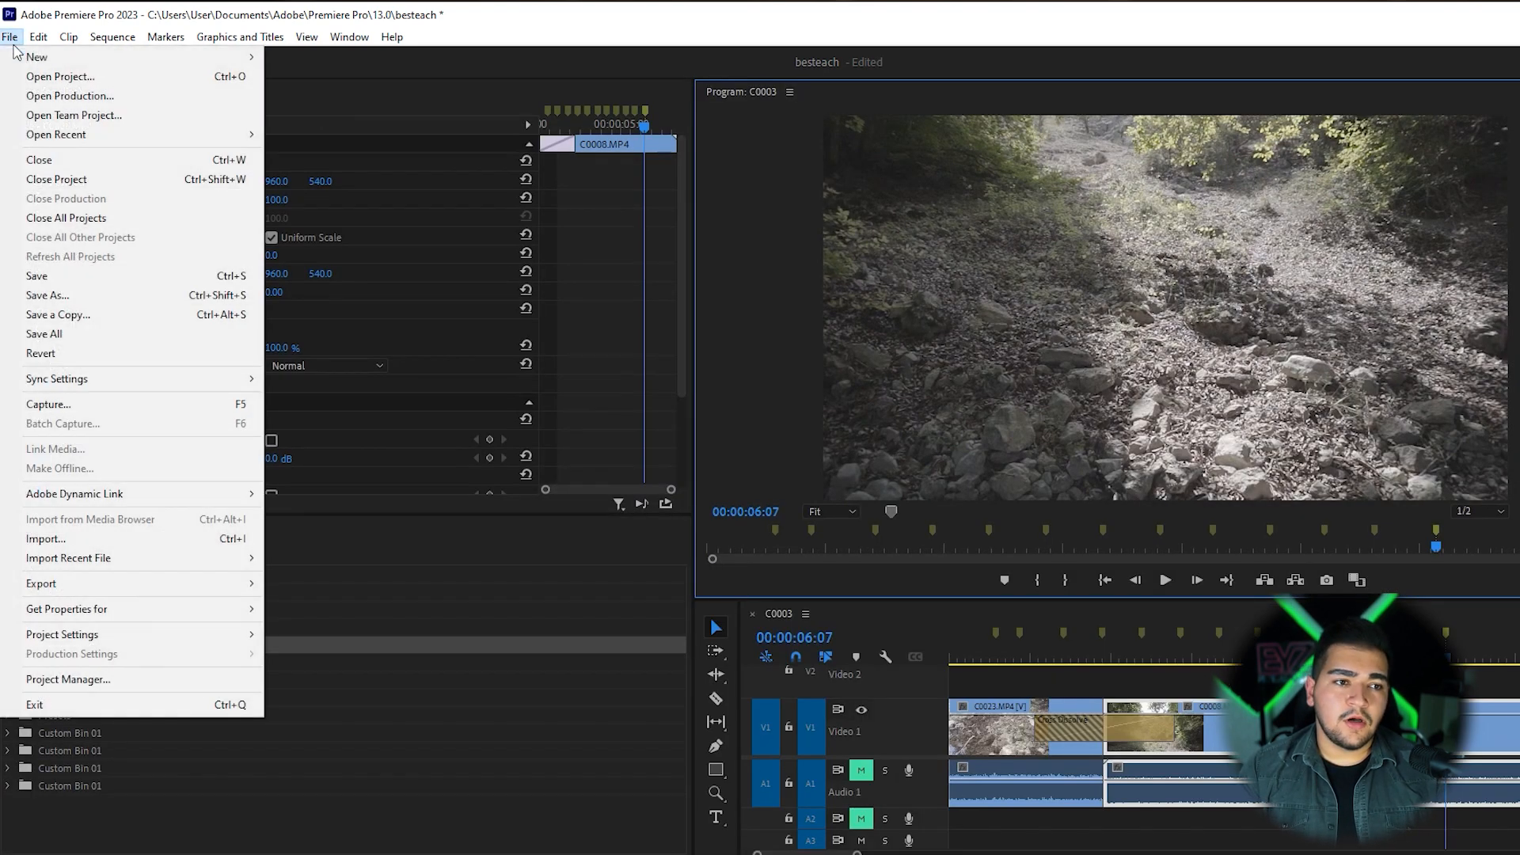
{"action": "mouse_move", "coordinate": [90, 587]}
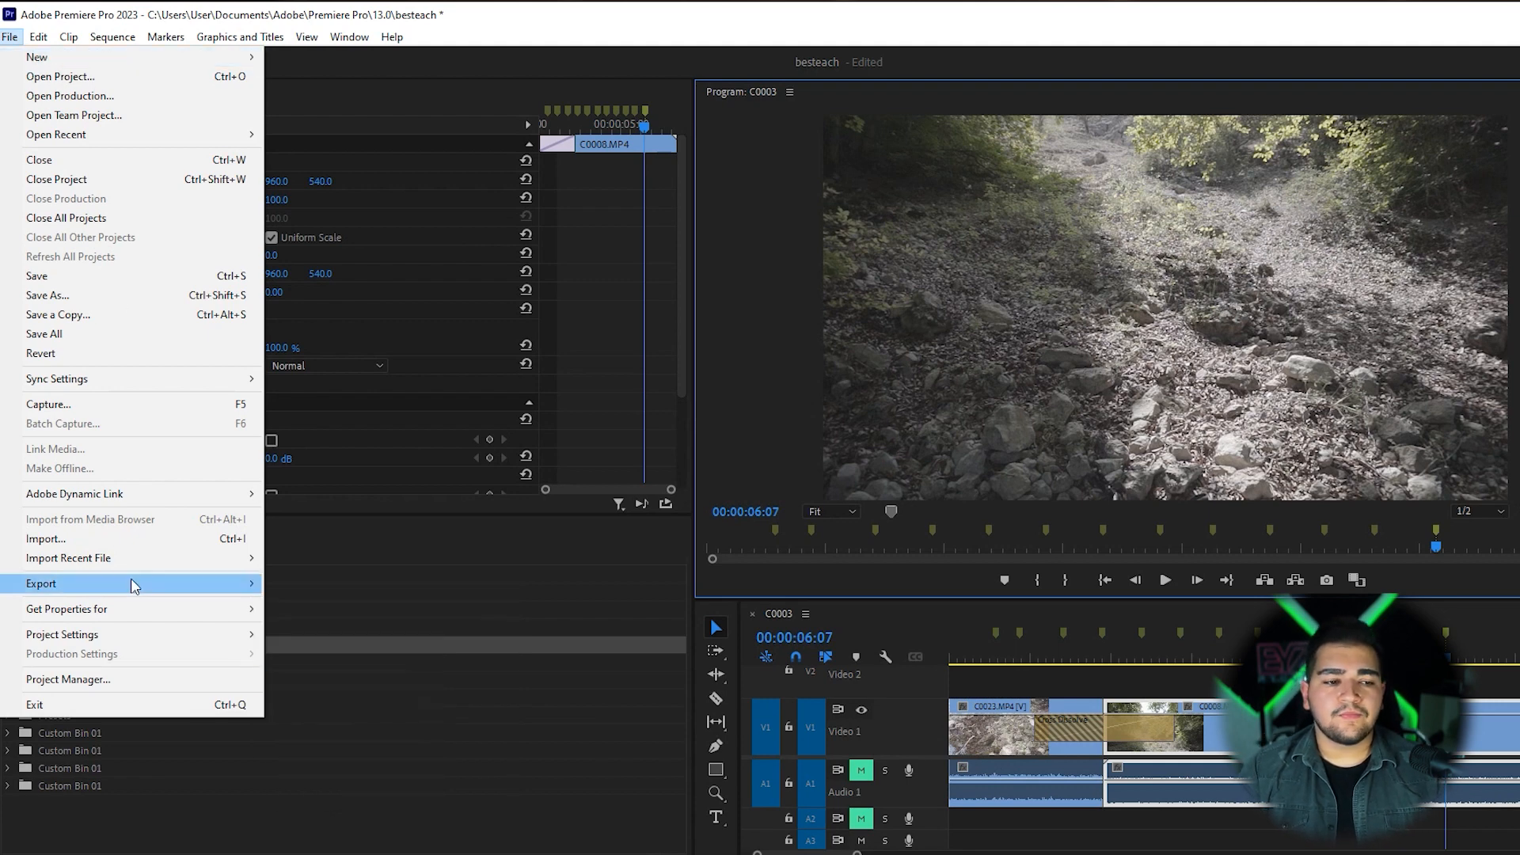
{"action": "left_click", "coordinate": [322, 586]}
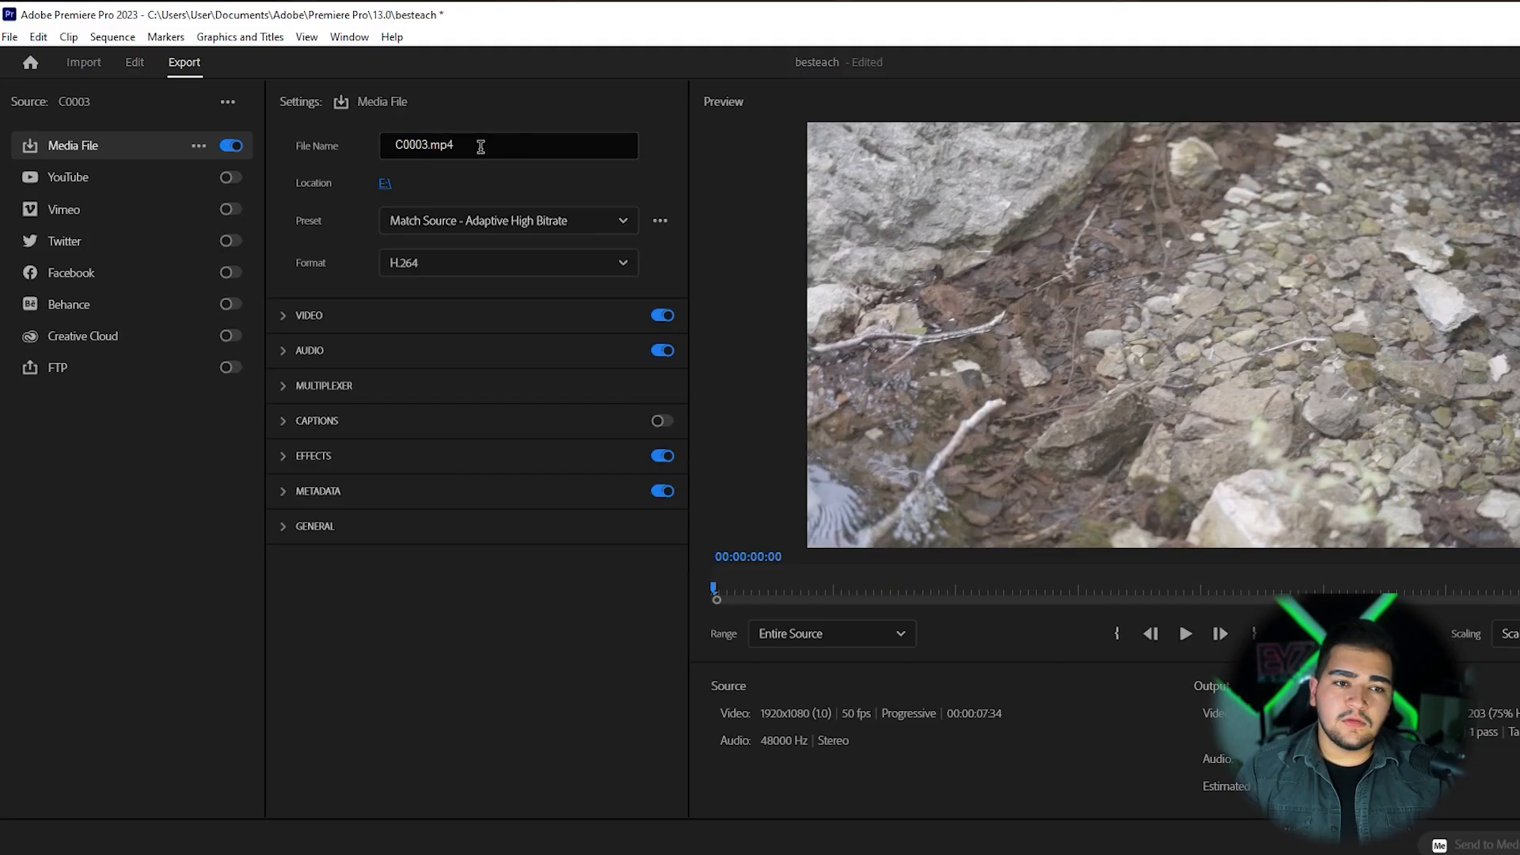
Name the export file "best" and check its save location without changing the folder
{"action": "double_click", "coordinate": [481, 146]}
{"action": "type", "text": "b"}
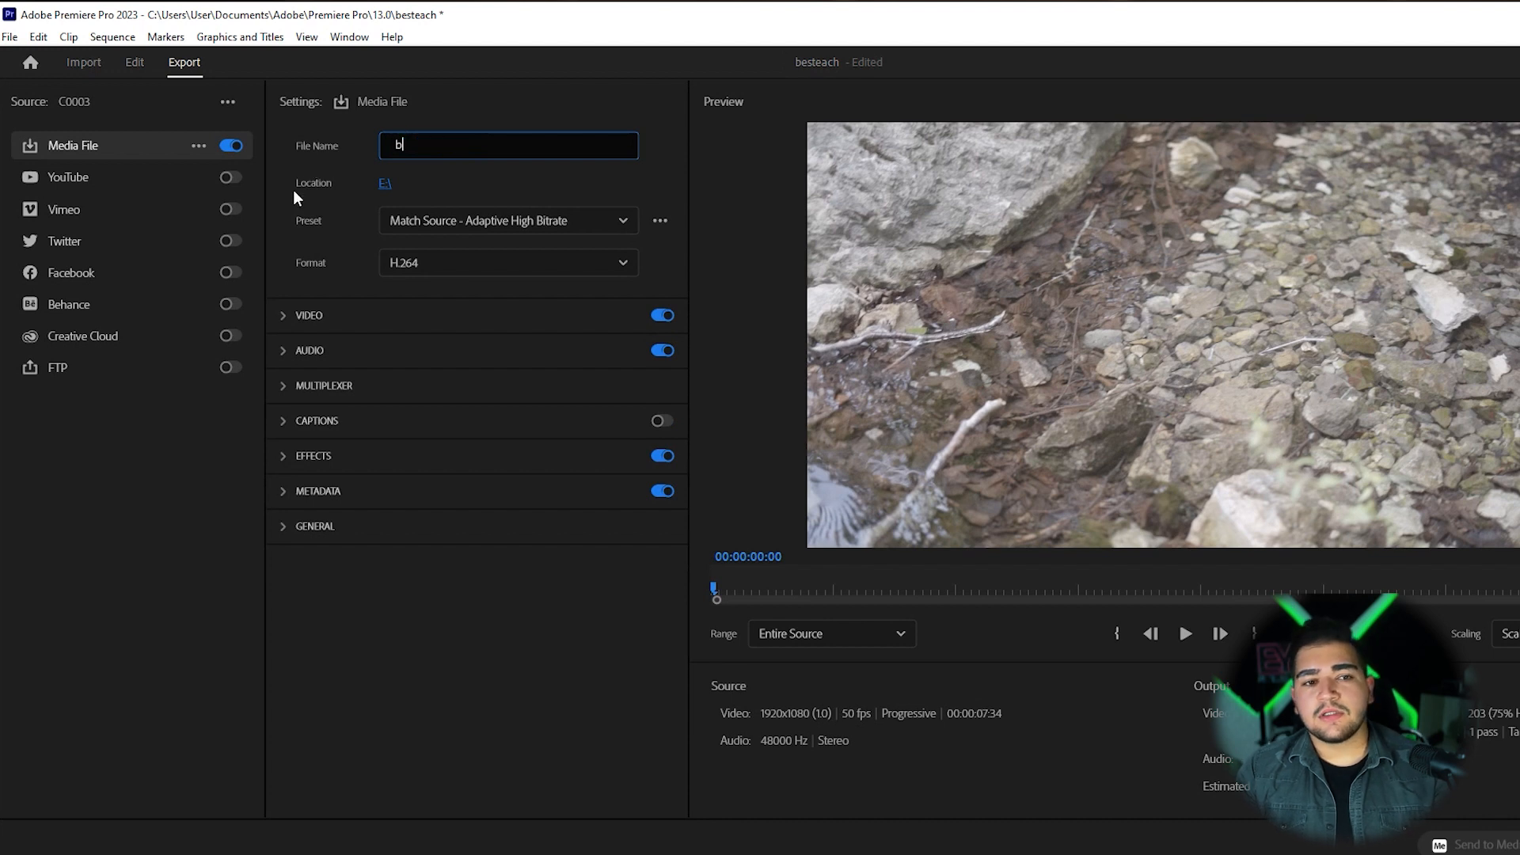
{"action": "key", "text": "BackSpace"}
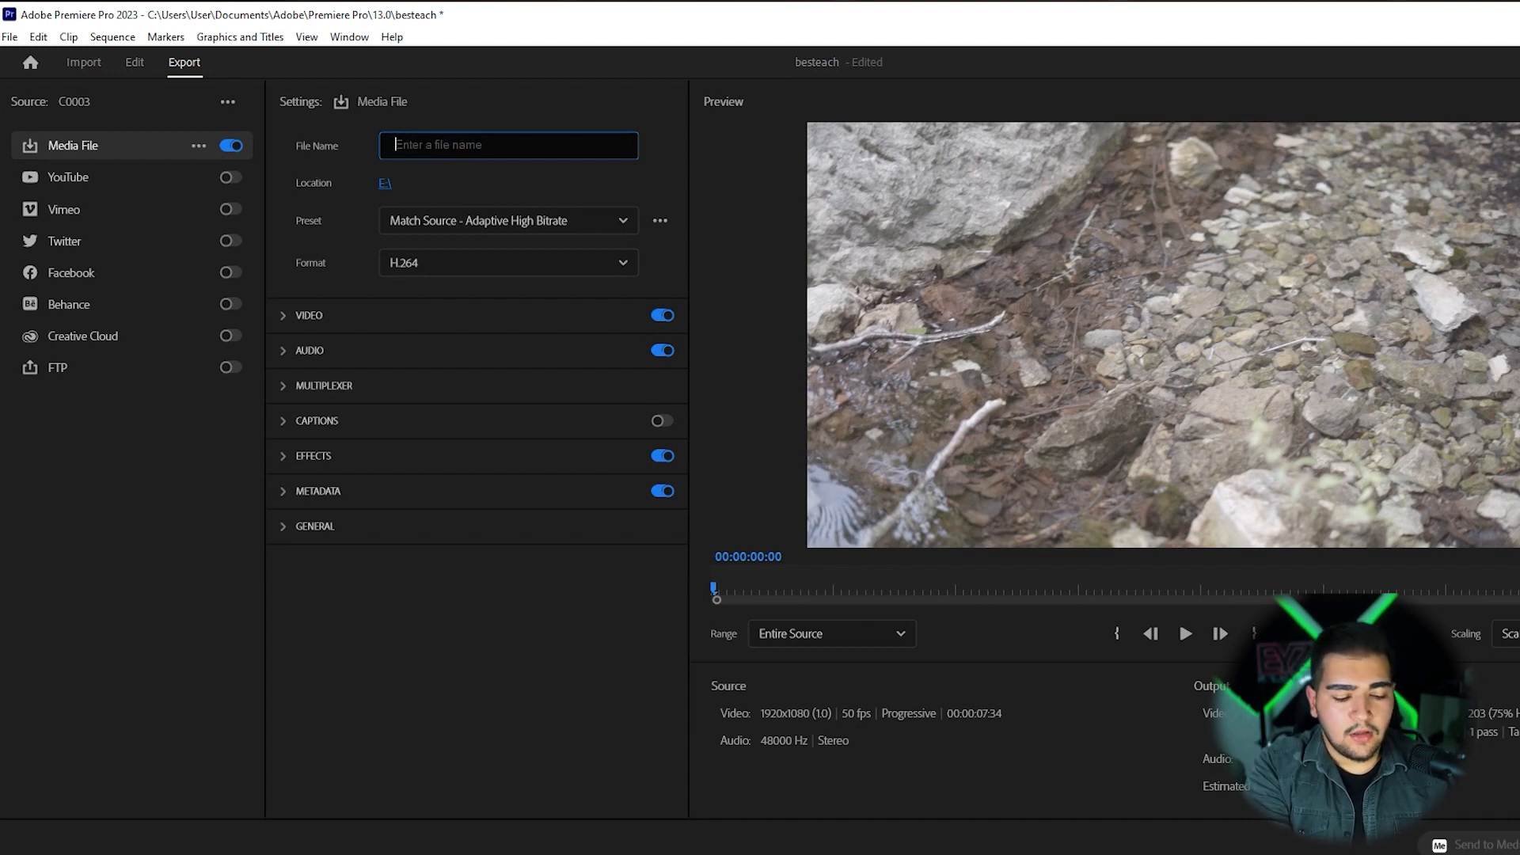
{"action": "type", "text": "best"}
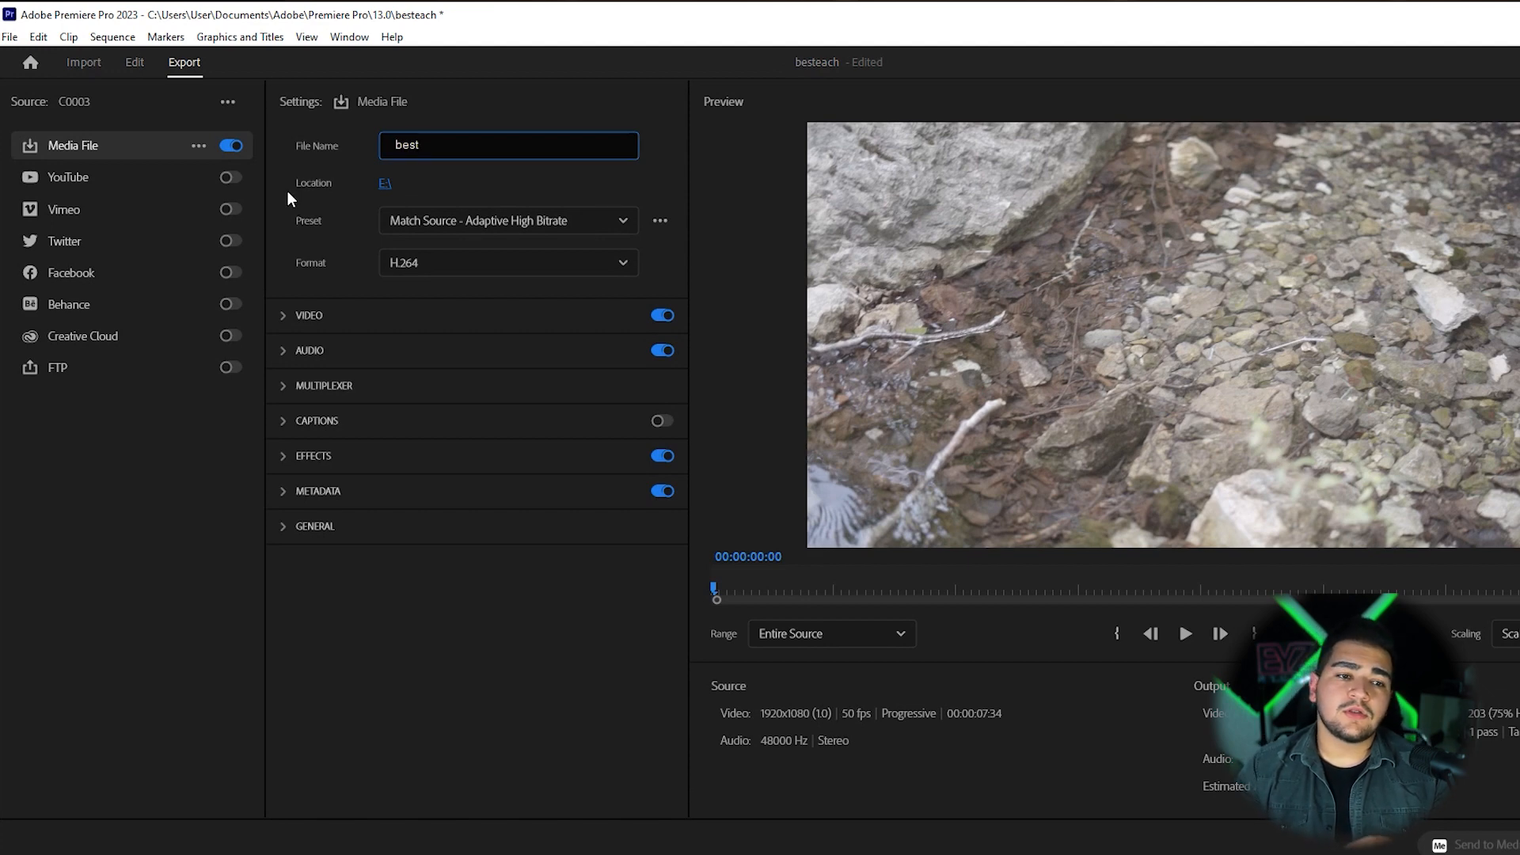
{"action": "left_click", "coordinate": [384, 184]}
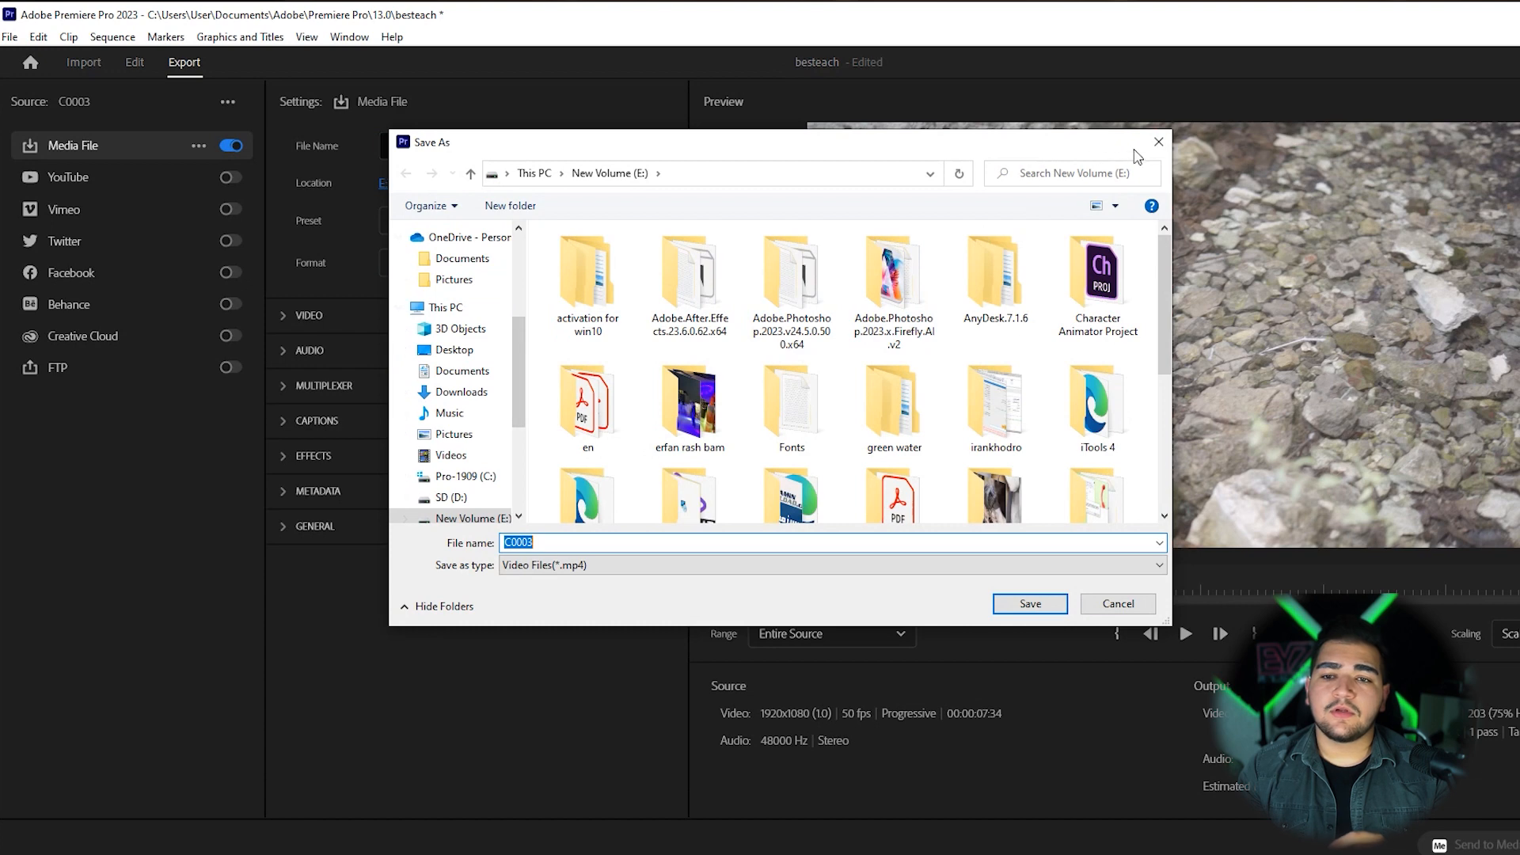
{"action": "left_click", "coordinate": [1158, 142]}
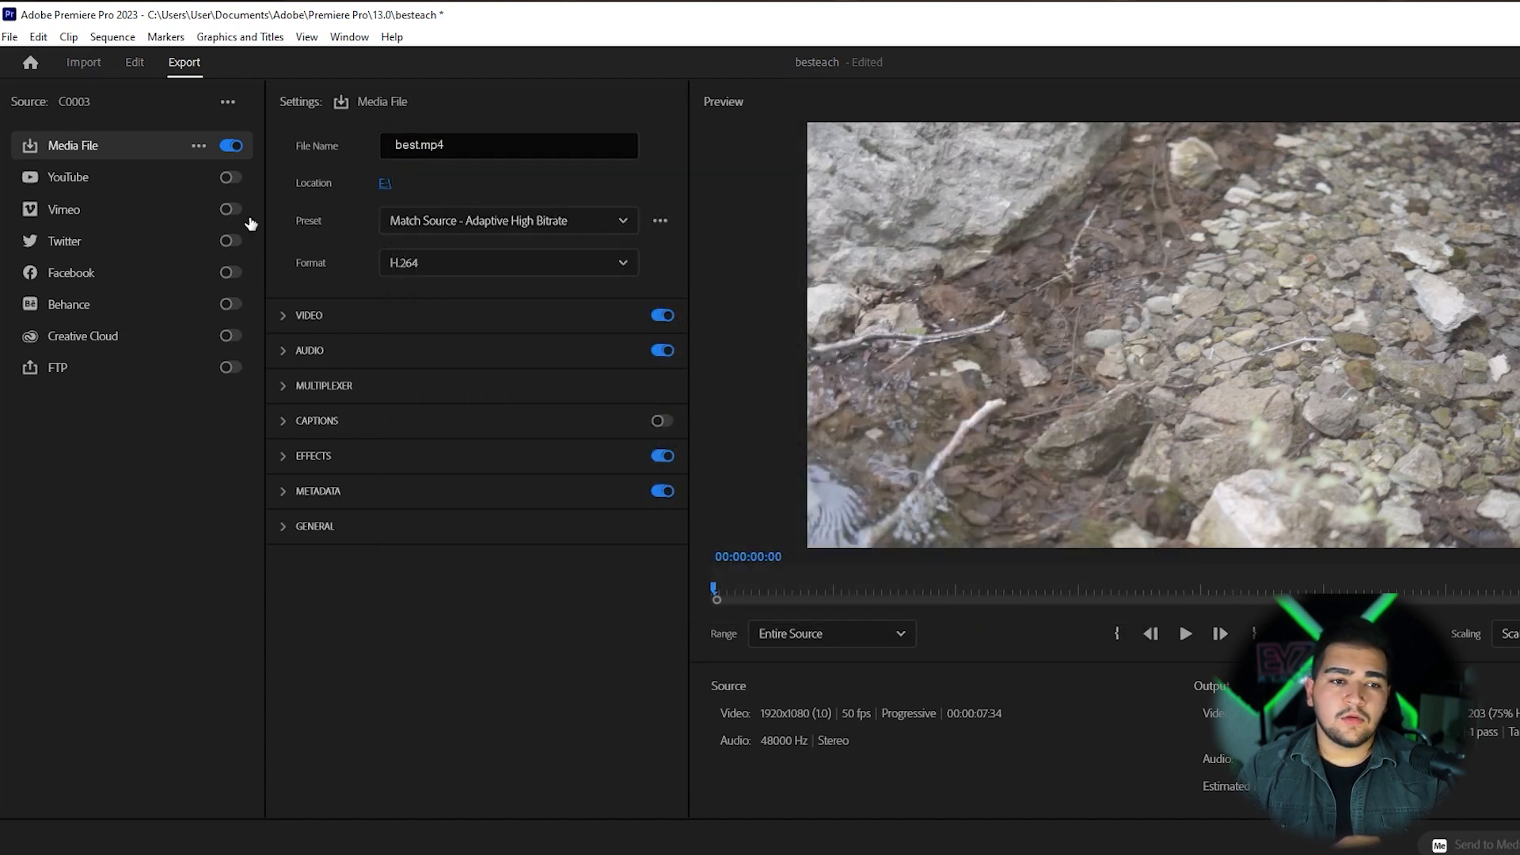
Try the High Quality 1080p HD export preset and return to Match Source - Adaptive High Bitrate
{"action": "left_click", "coordinate": [456, 226]}
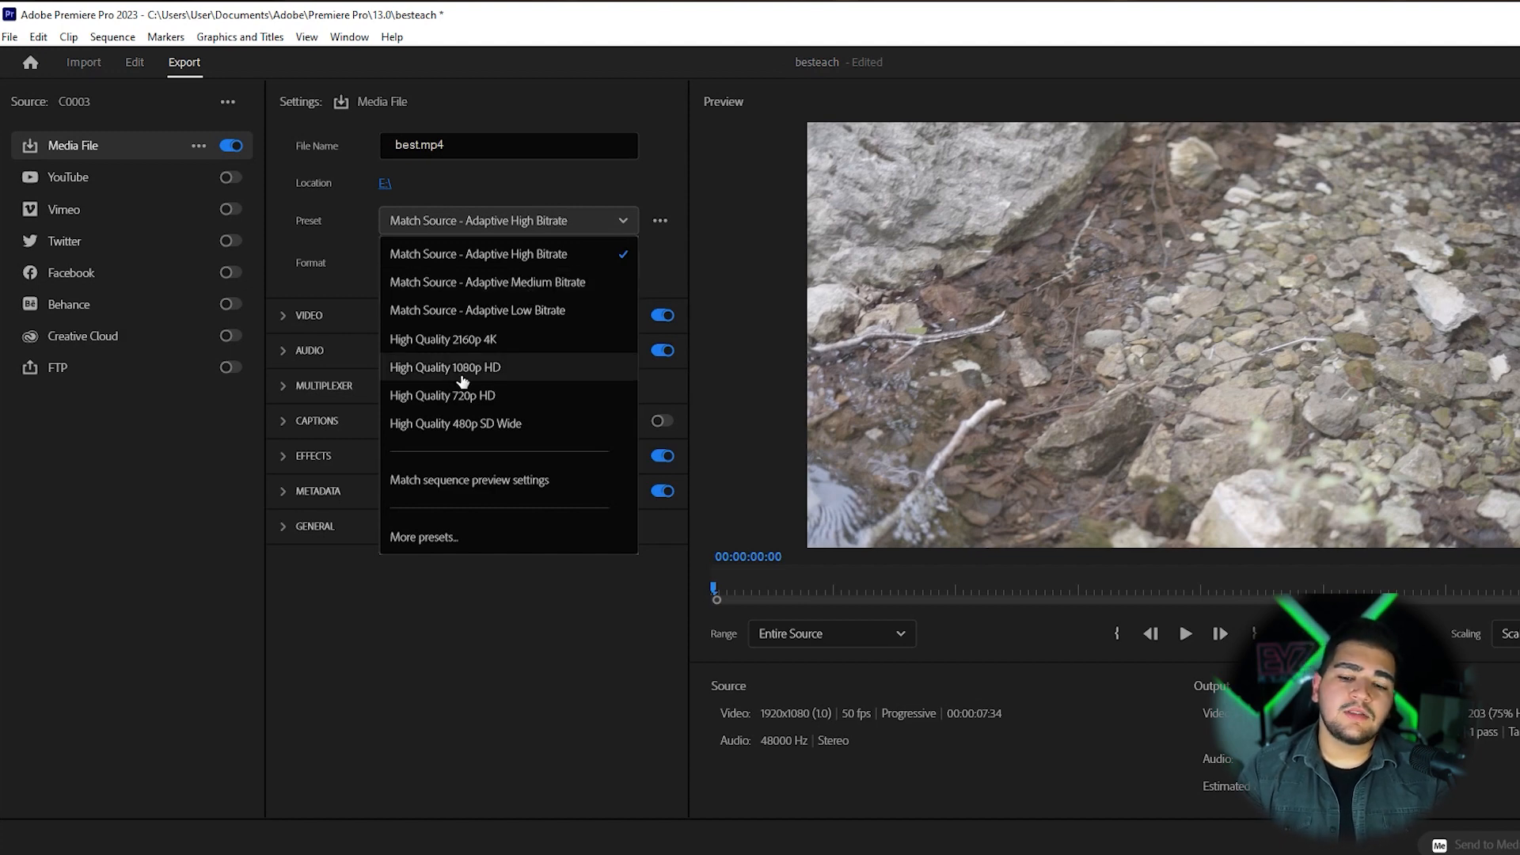
{"action": "left_click", "coordinate": [463, 368]}
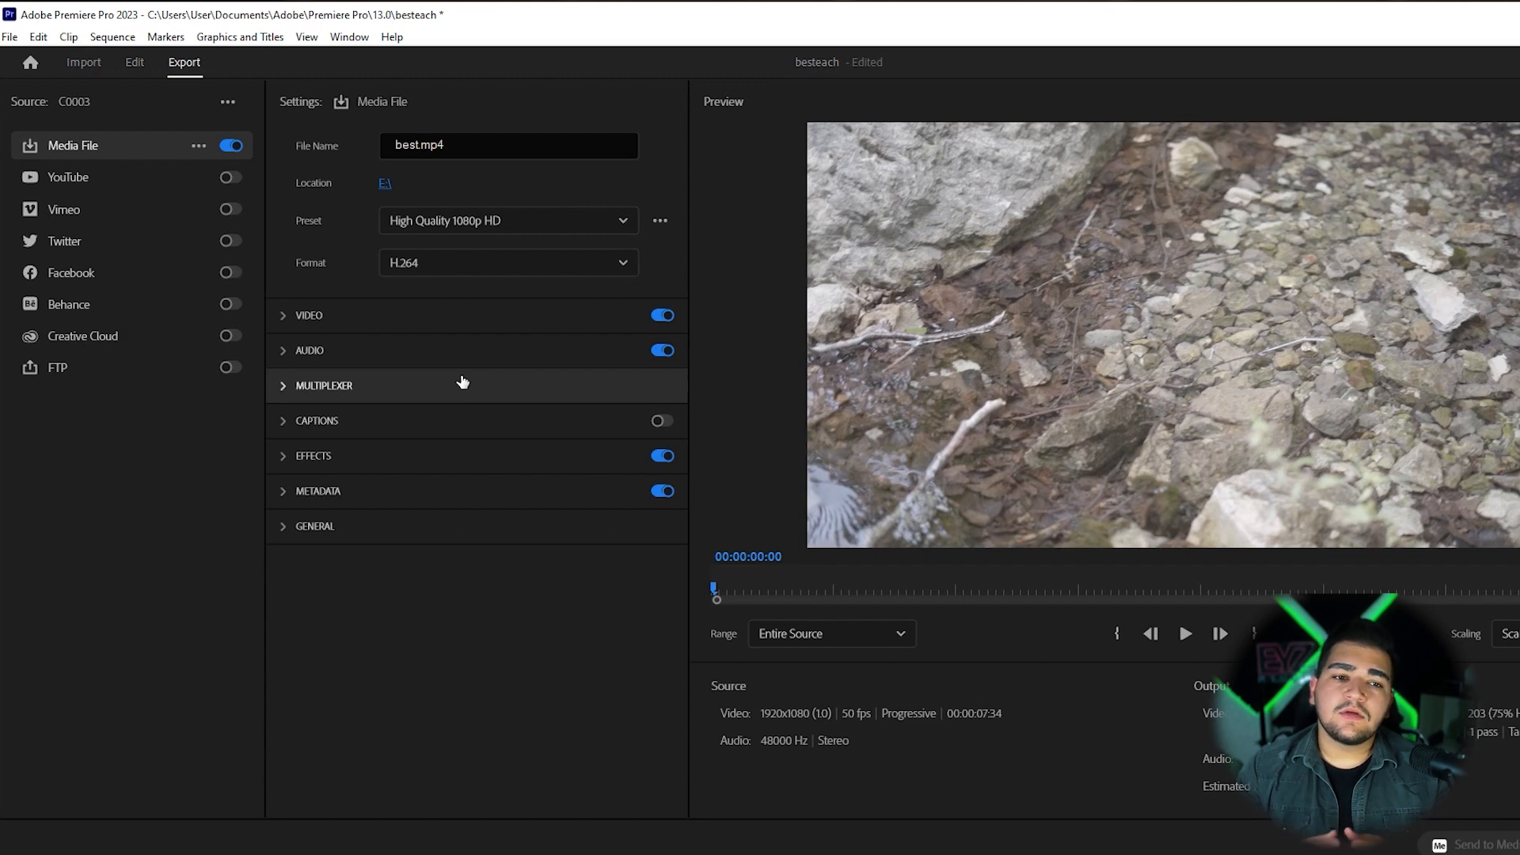
{"action": "left_click", "coordinate": [475, 220]}
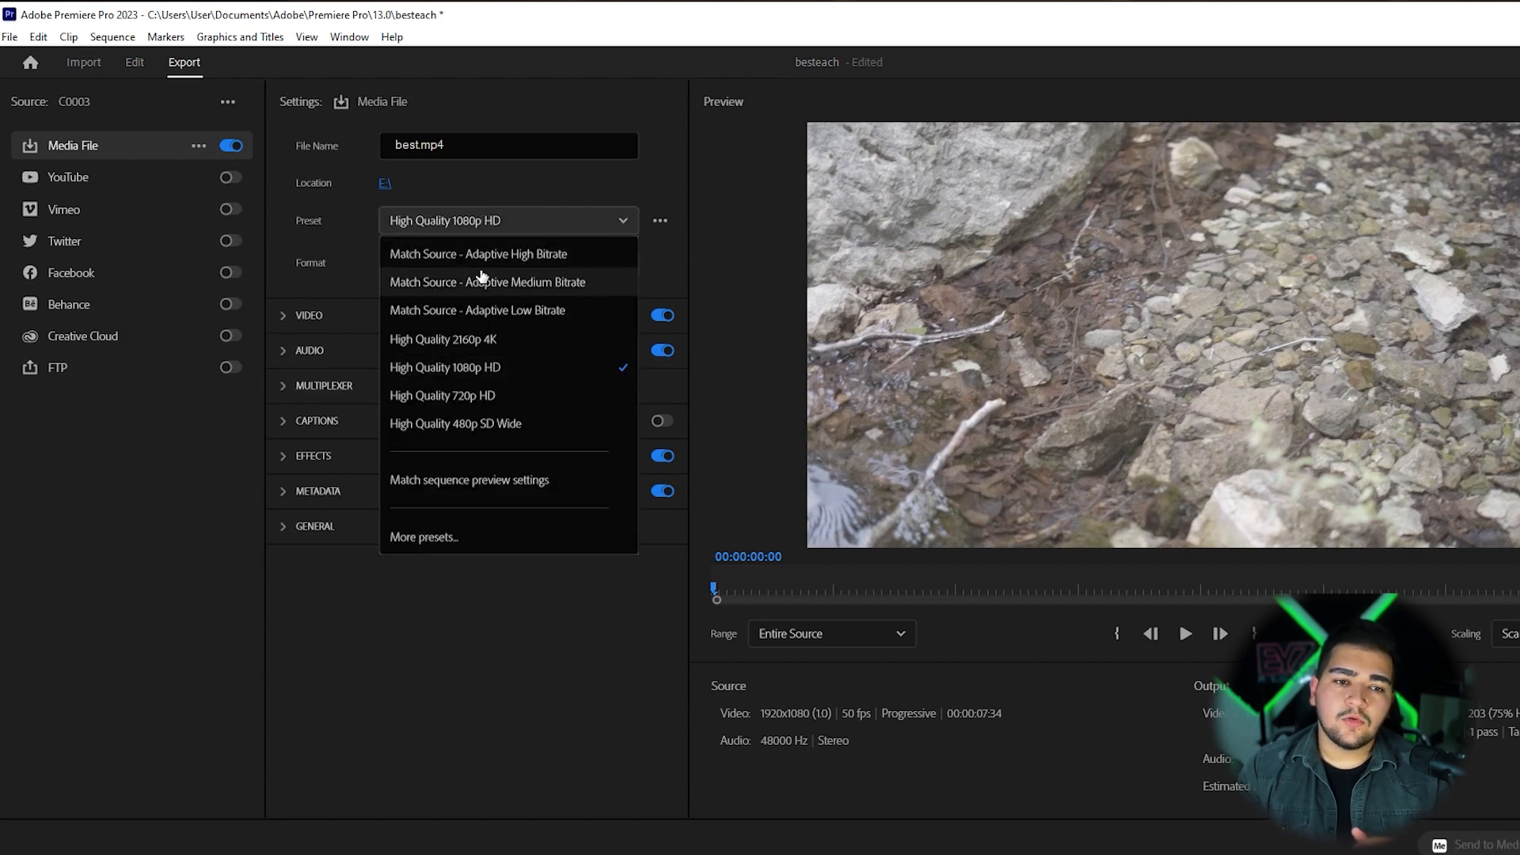
{"action": "left_click", "coordinate": [478, 257]}
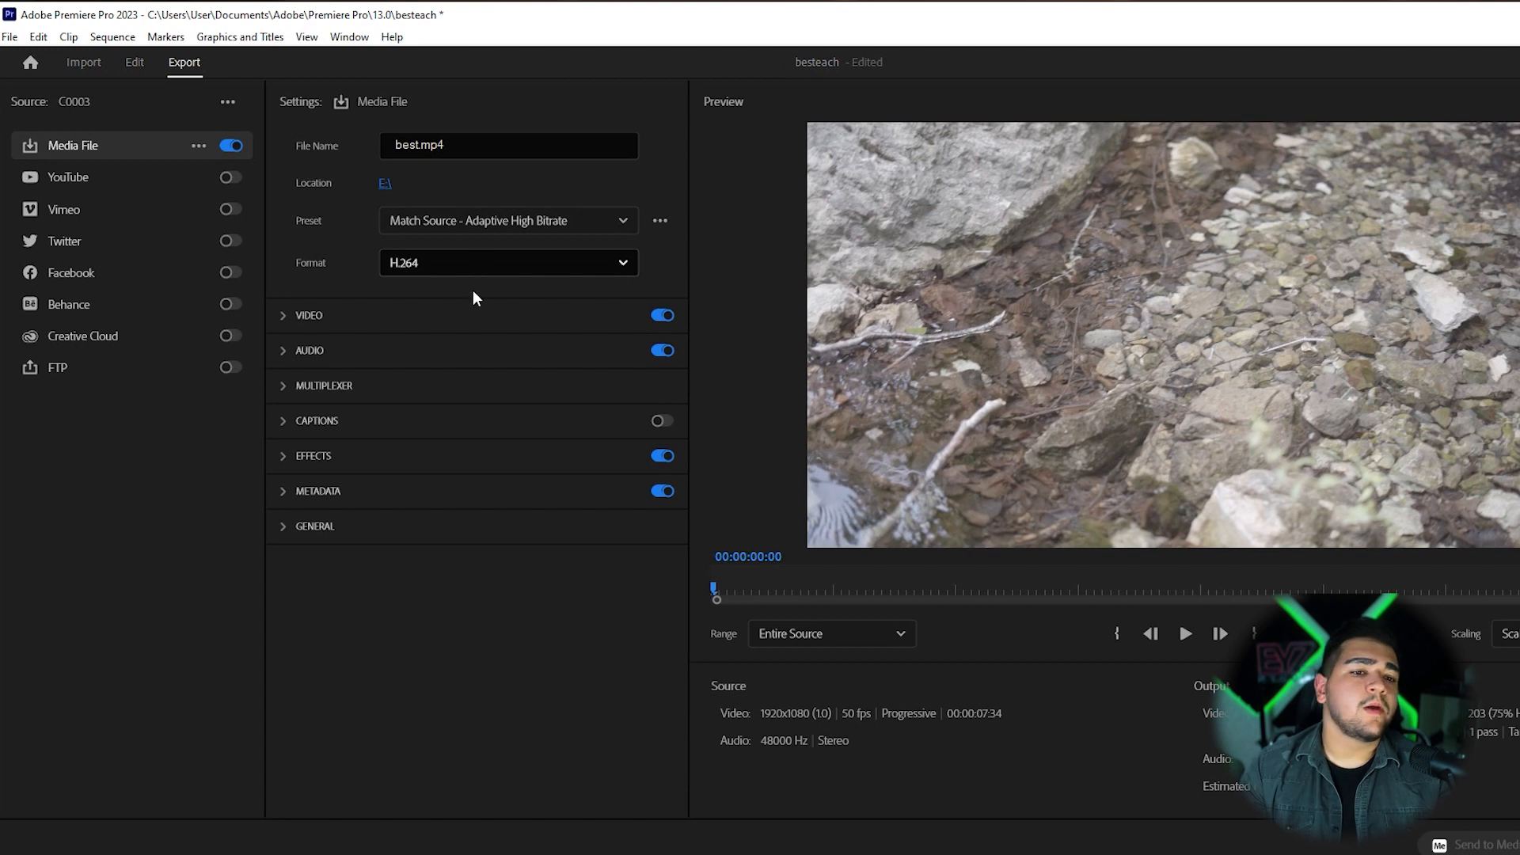
Expand the export's full video settings and examine the basic video, render quality, encoding and bitrate options
{"action": "left_click", "coordinate": [283, 319]}
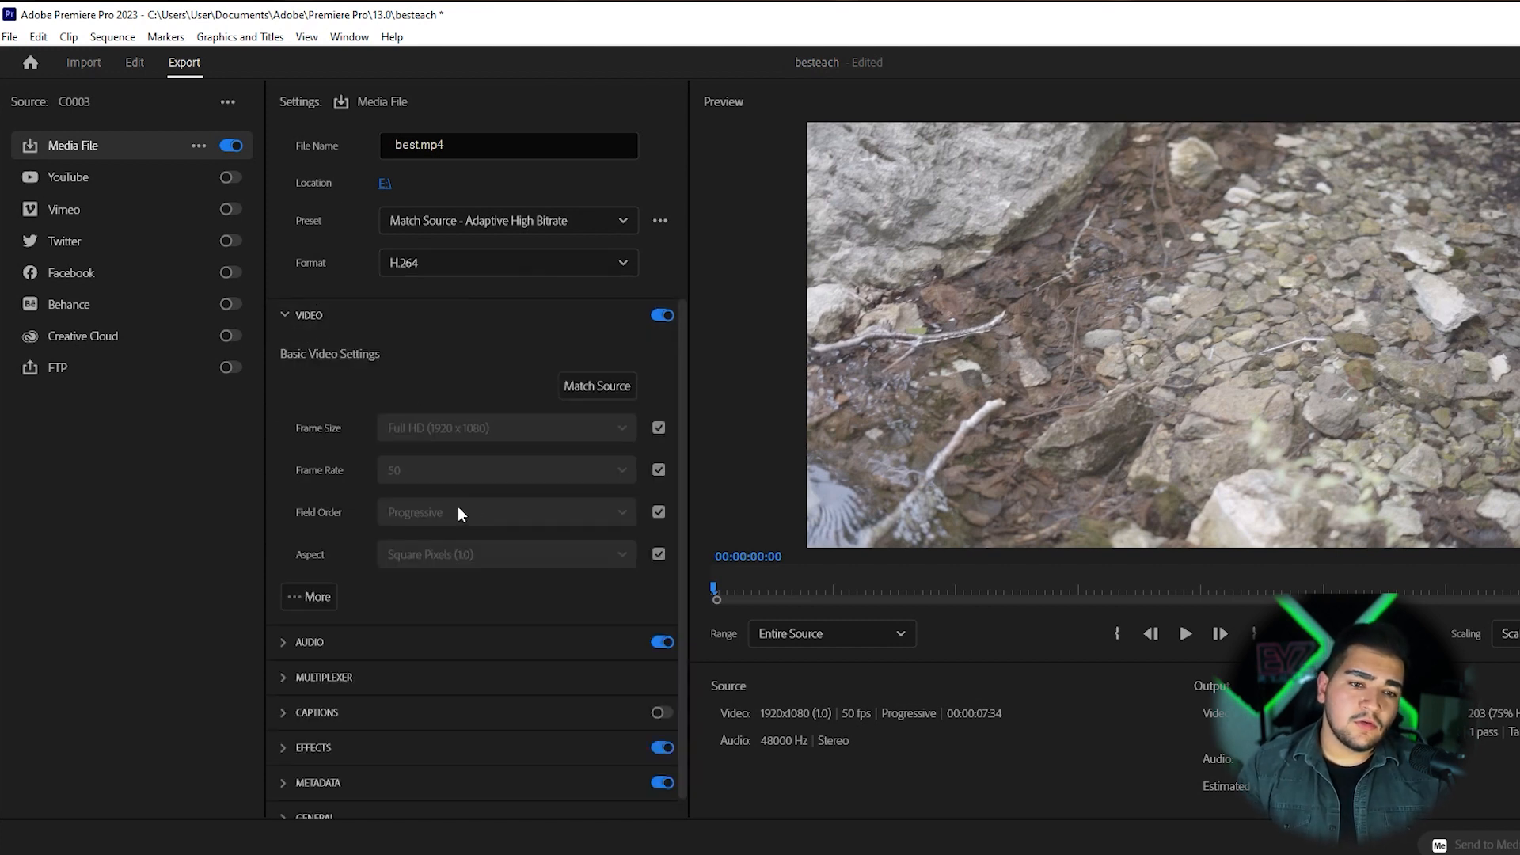
{"action": "scroll", "coordinate": [458, 511], "scroll_direction": "down", "scroll_amount": 1}
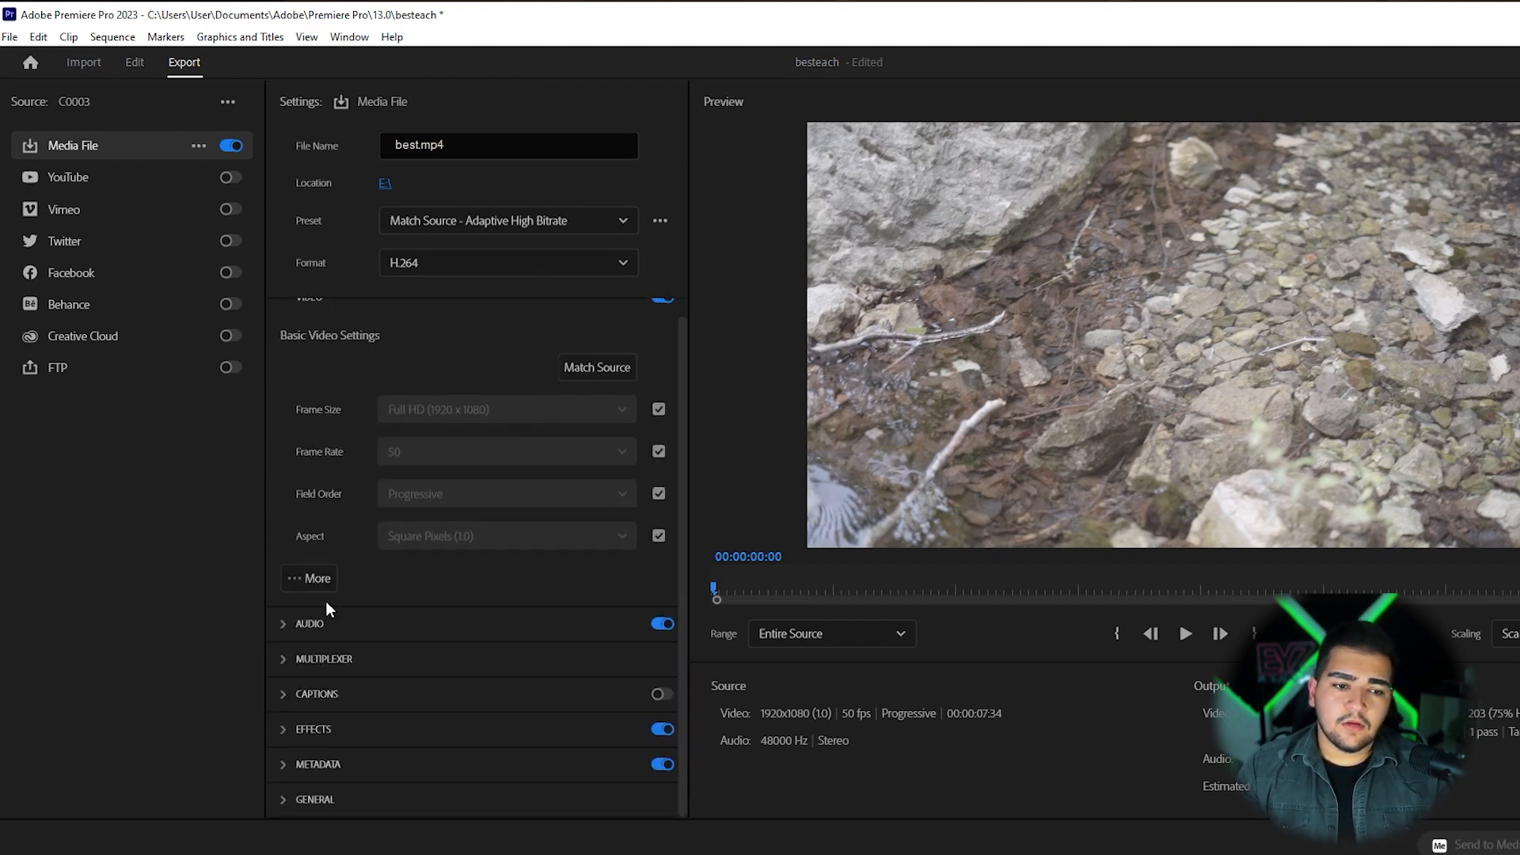
{"action": "left_click", "coordinate": [310, 578]}
{"action": "scroll", "coordinate": [479, 452], "scroll_direction": "down", "scroll_amount": 3}
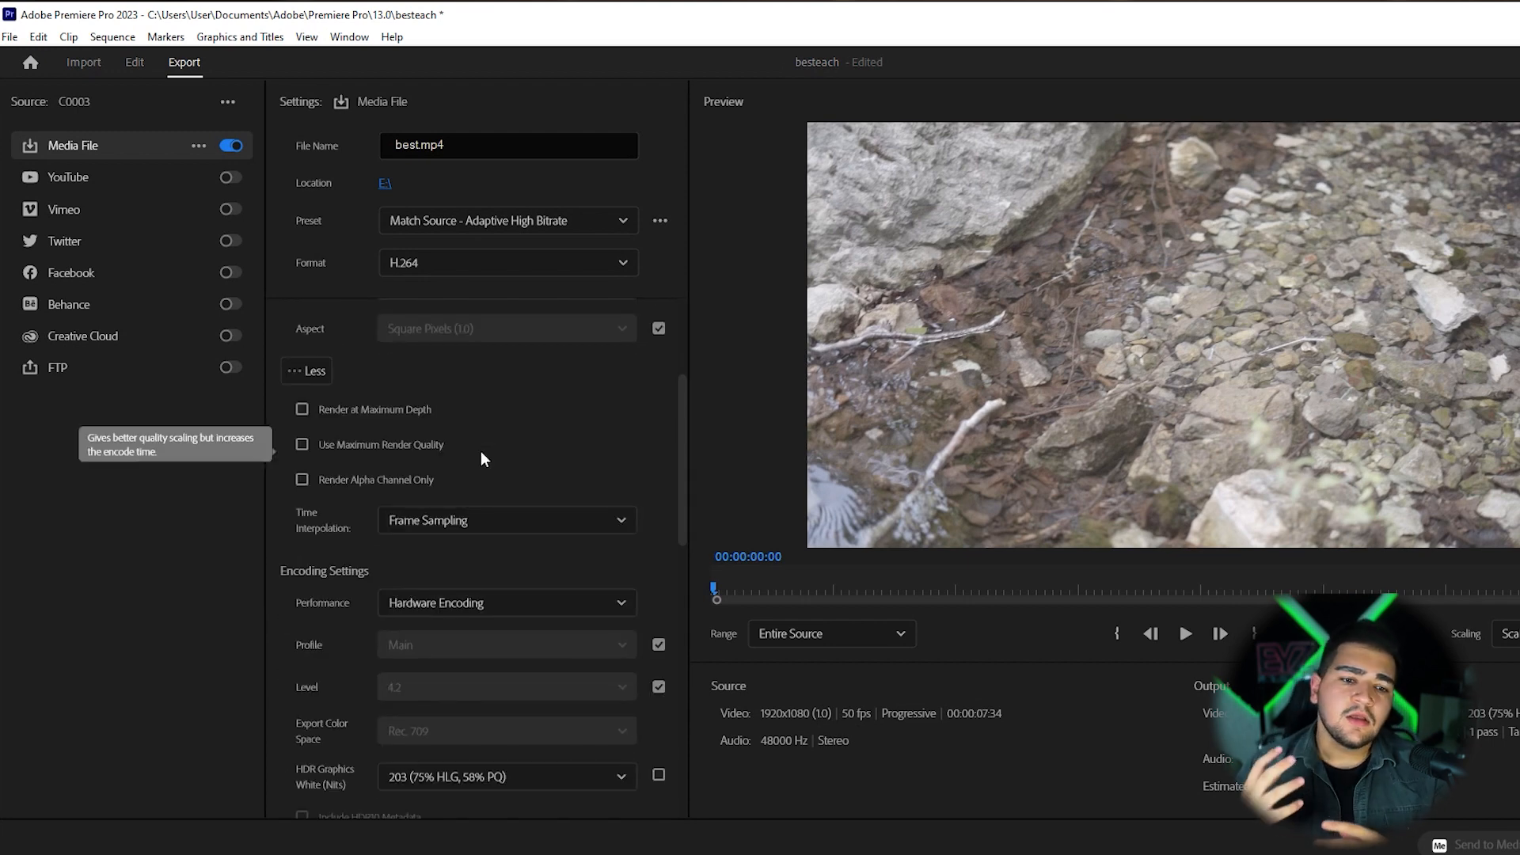
{"action": "scroll", "coordinate": [481, 449], "scroll_direction": "down", "scroll_amount": 5}
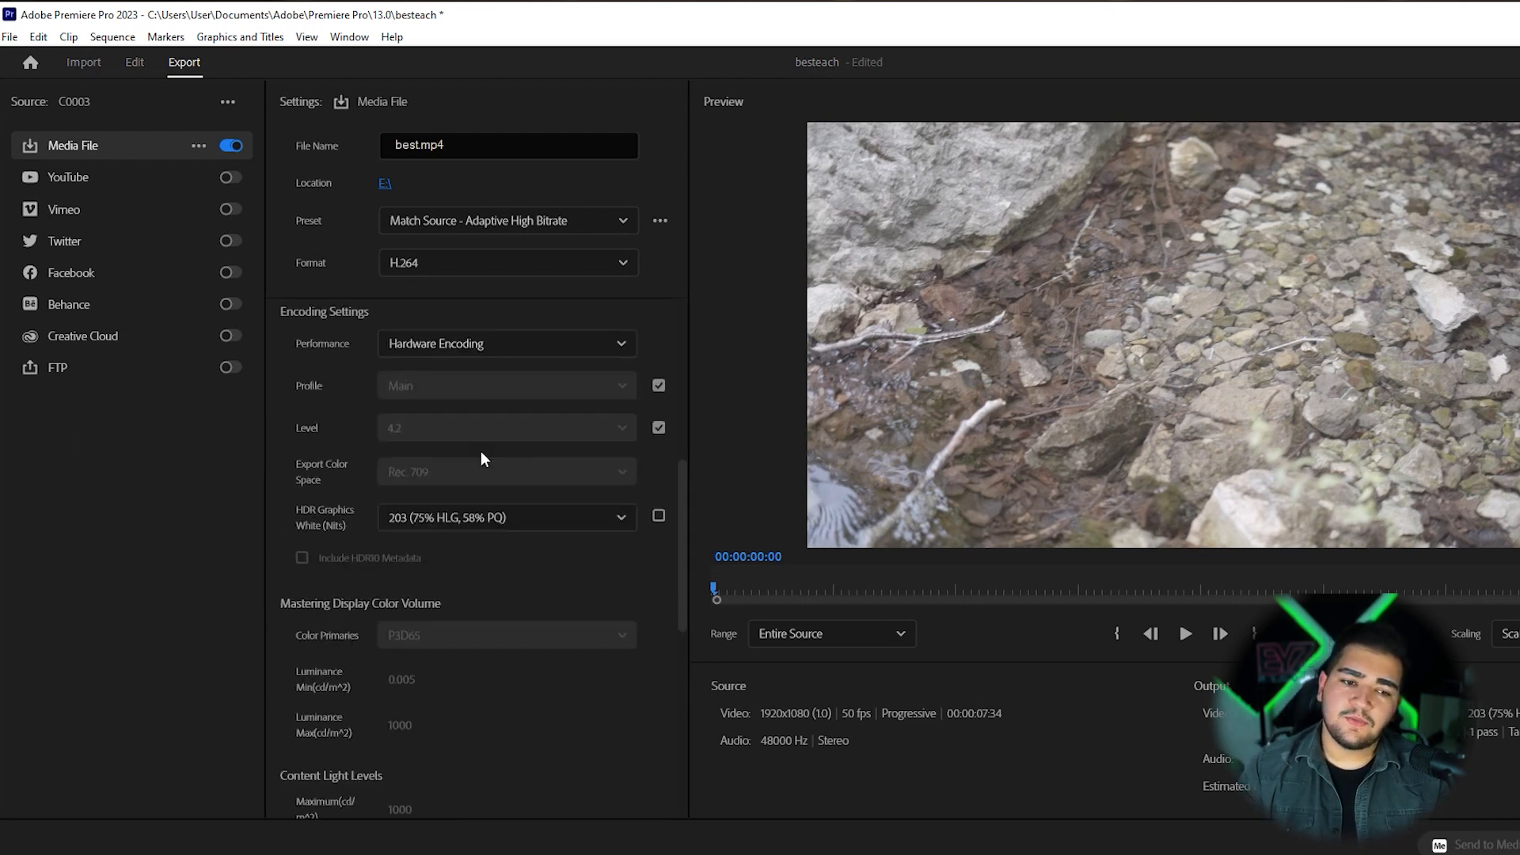
{"action": "scroll", "coordinate": [482, 449], "scroll_direction": "up", "scroll_amount": 5}
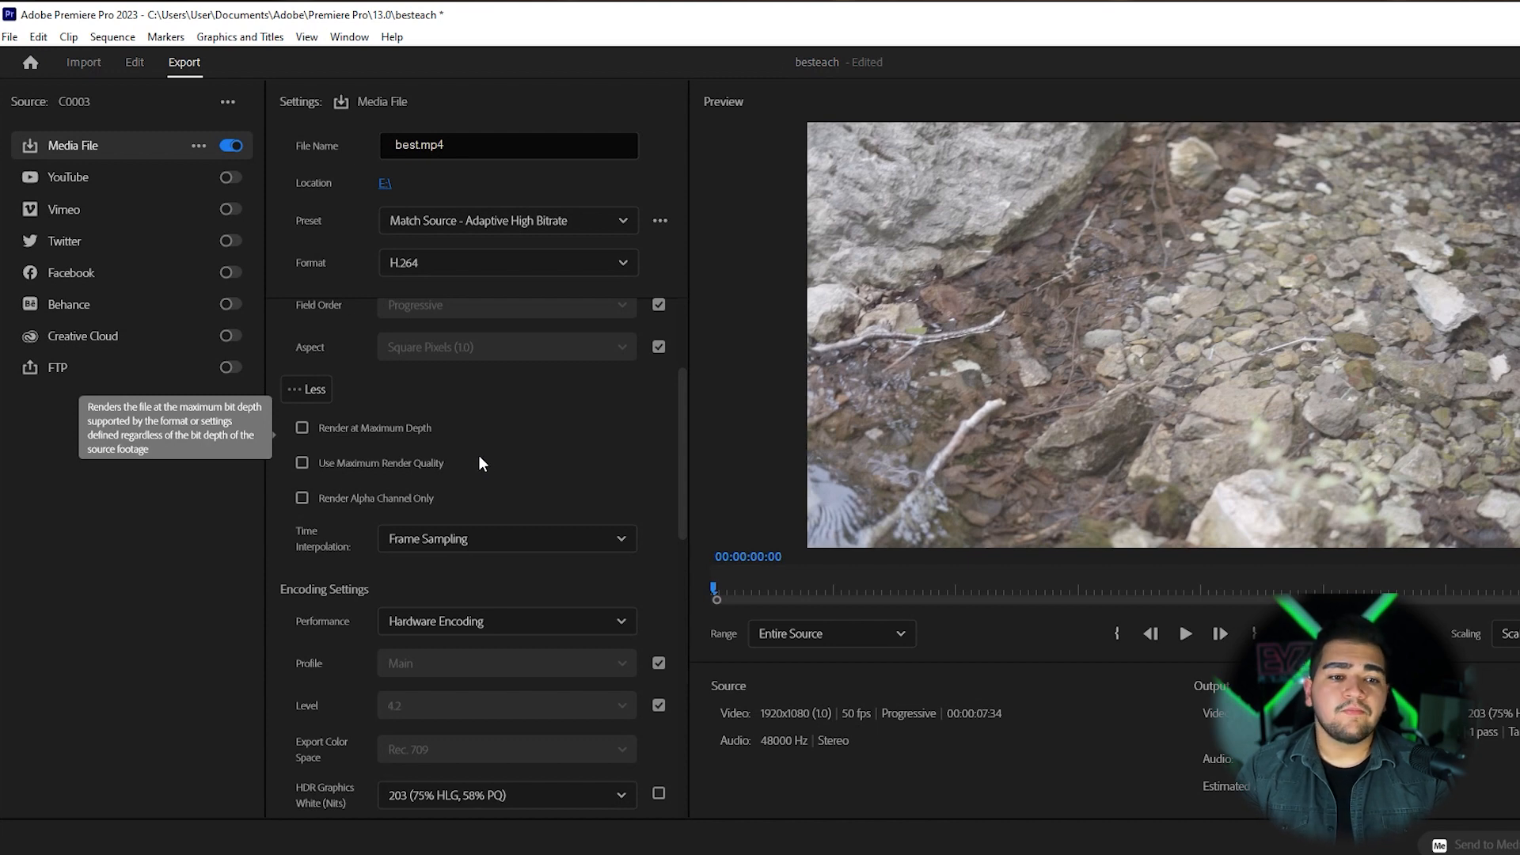
{"action": "scroll", "coordinate": [437, 432], "scroll_direction": "down", "scroll_amount": 10}
{"action": "scroll", "coordinate": [437, 432], "scroll_direction": "down", "scroll_amount": 3}
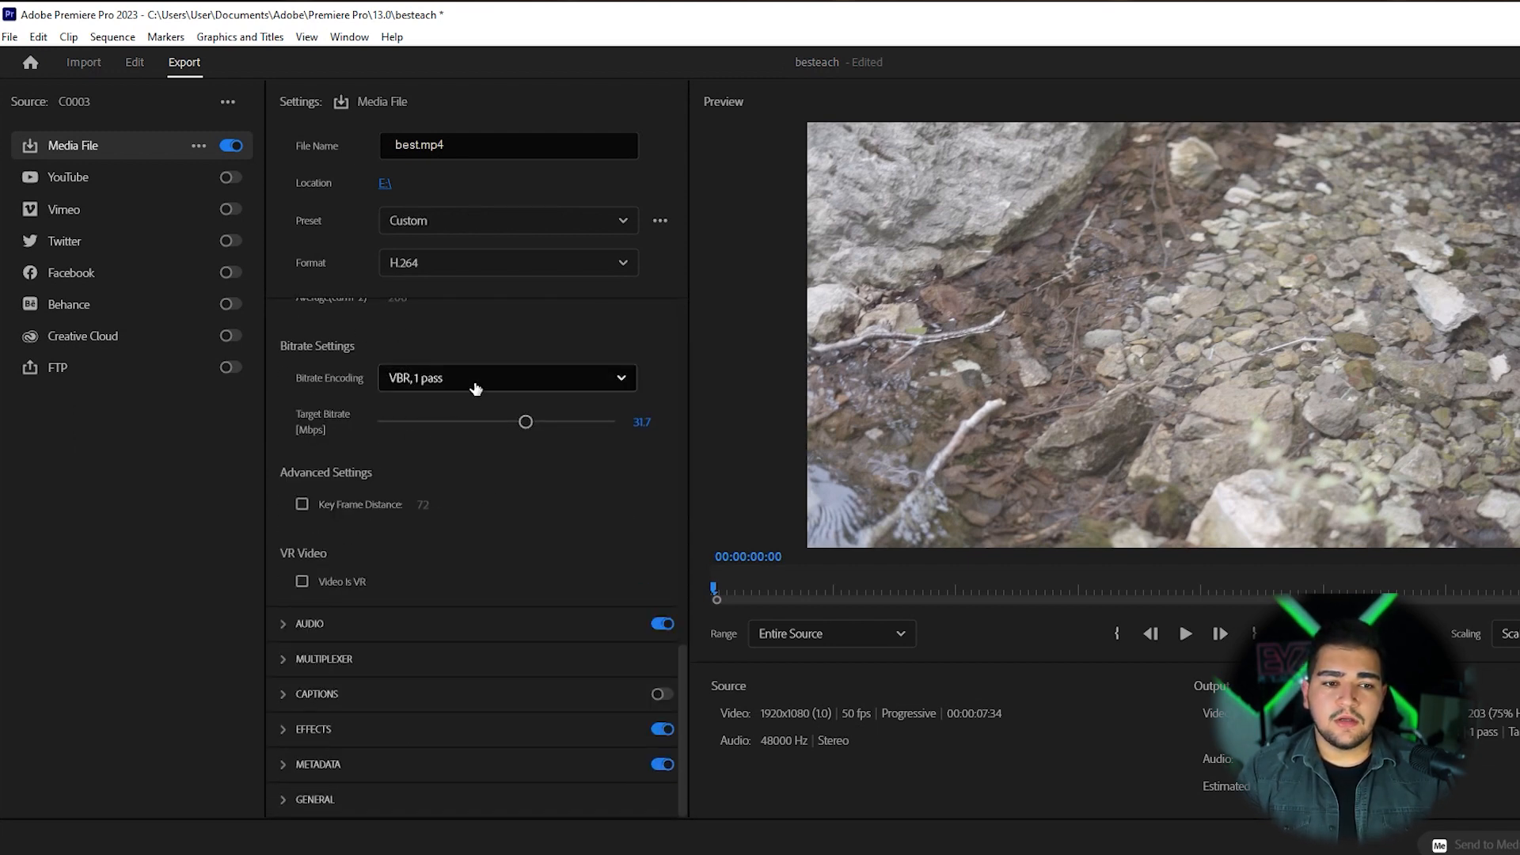
Choose VBR, 1 pass as the bitrate encoding and export the sequence
{"action": "left_click", "coordinate": [440, 390]}
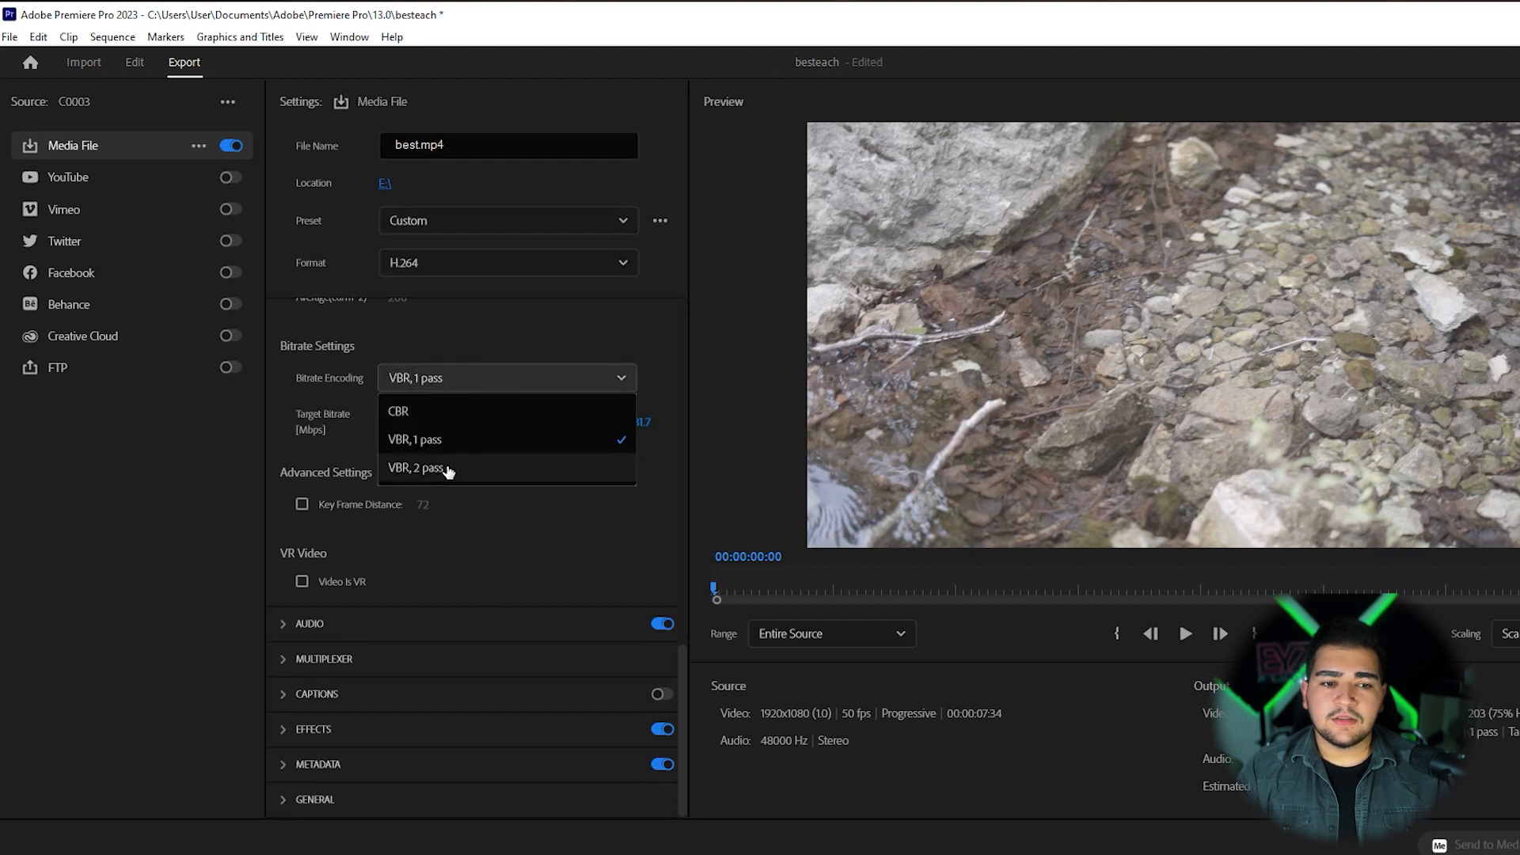
{"action": "left_click", "coordinate": [454, 524]}
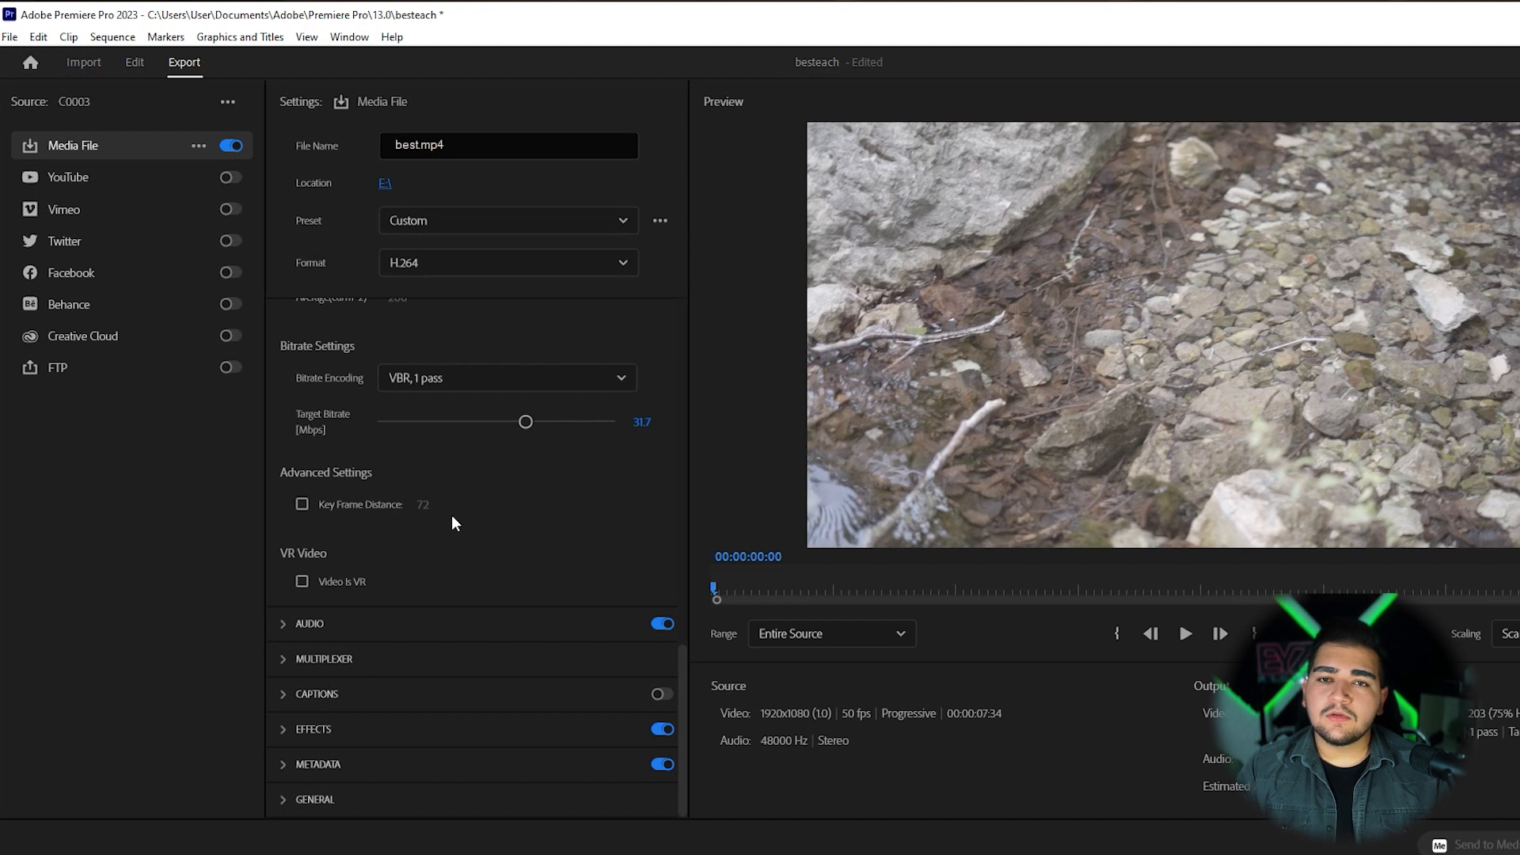
{"action": "left_click", "coordinate": [485, 380]}
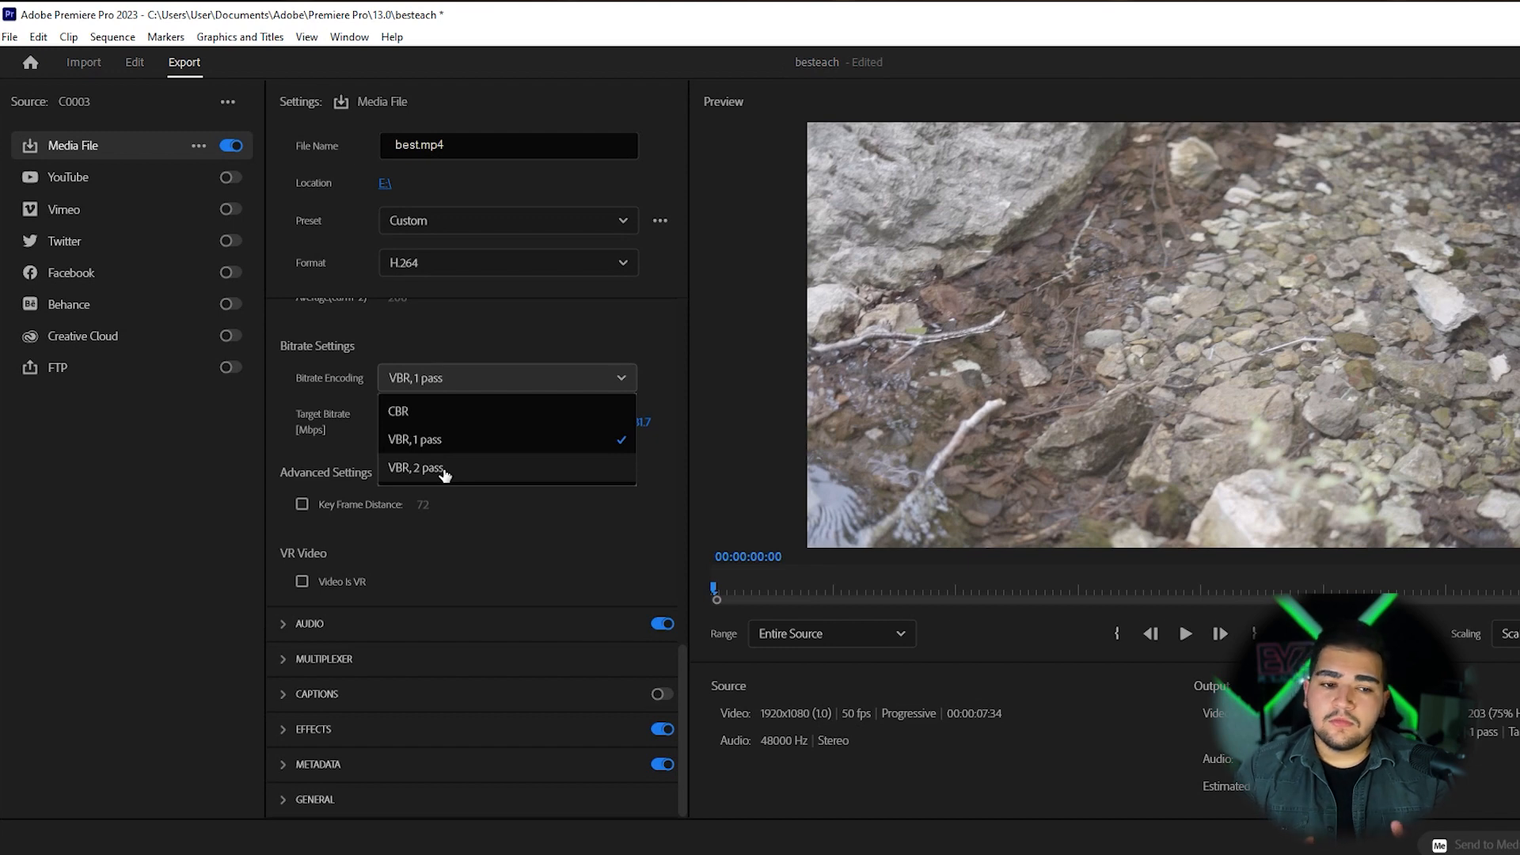
{"action": "left_click", "coordinate": [448, 440]}
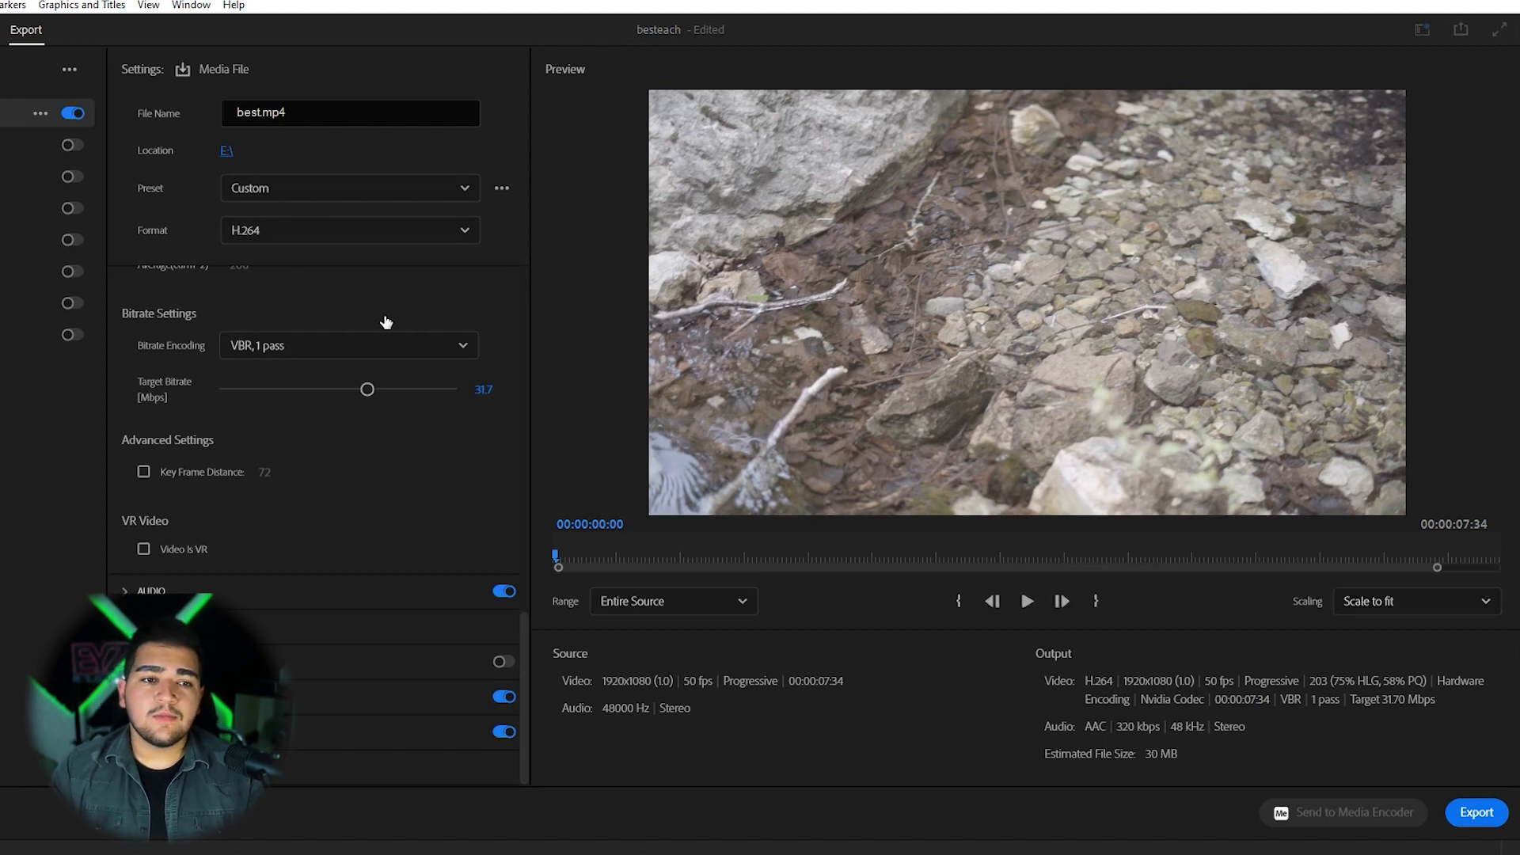
{"action": "left_click", "coordinate": [1475, 812]}
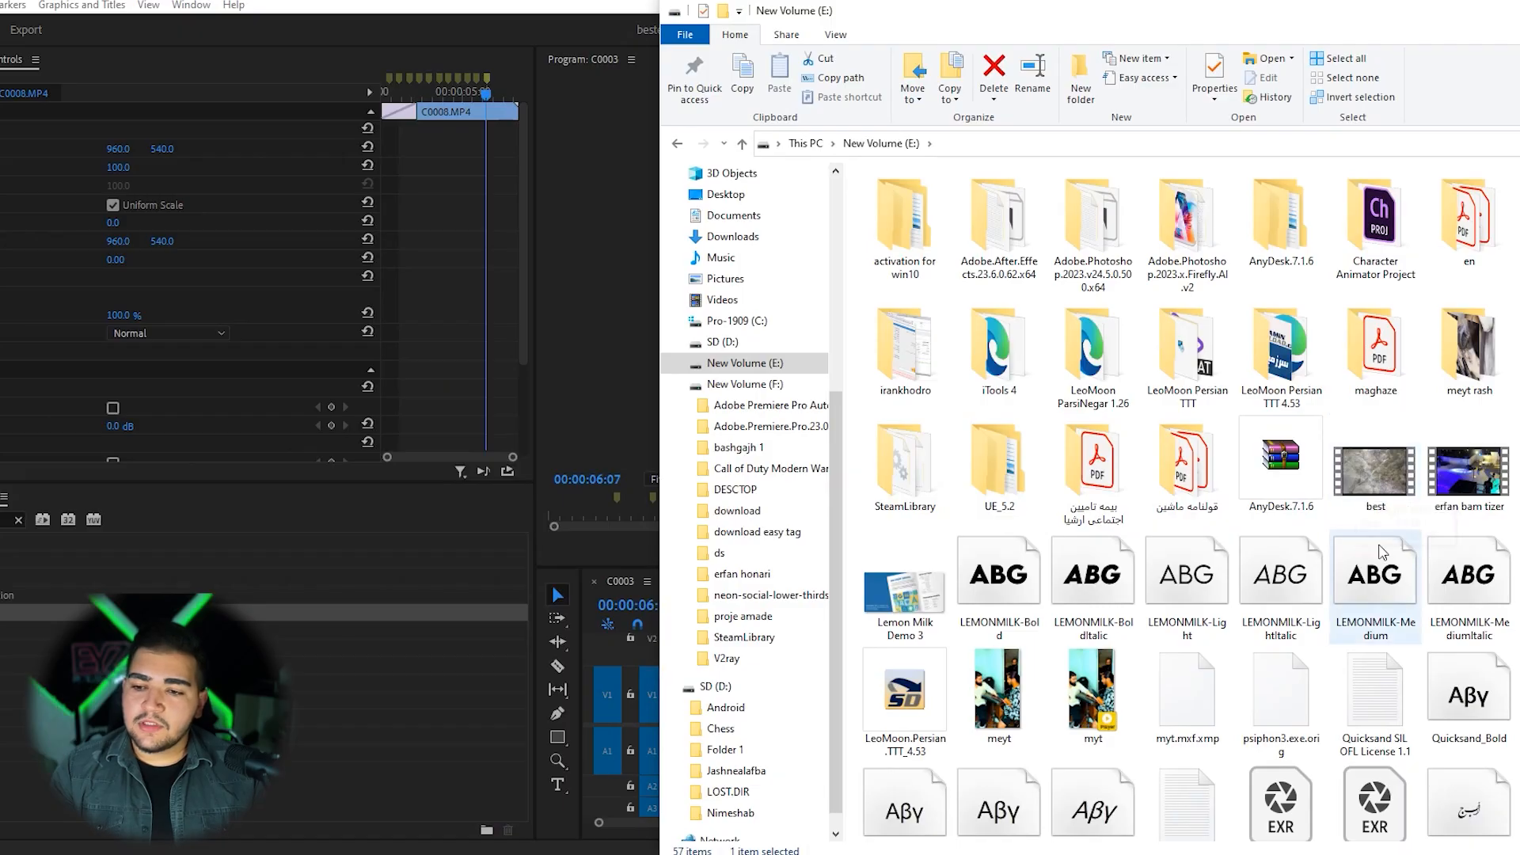
Open the exported "best" video from drive E:, mute its sound, and play it from the beginning to check it
{"action": "double_click", "coordinate": [1384, 490]}
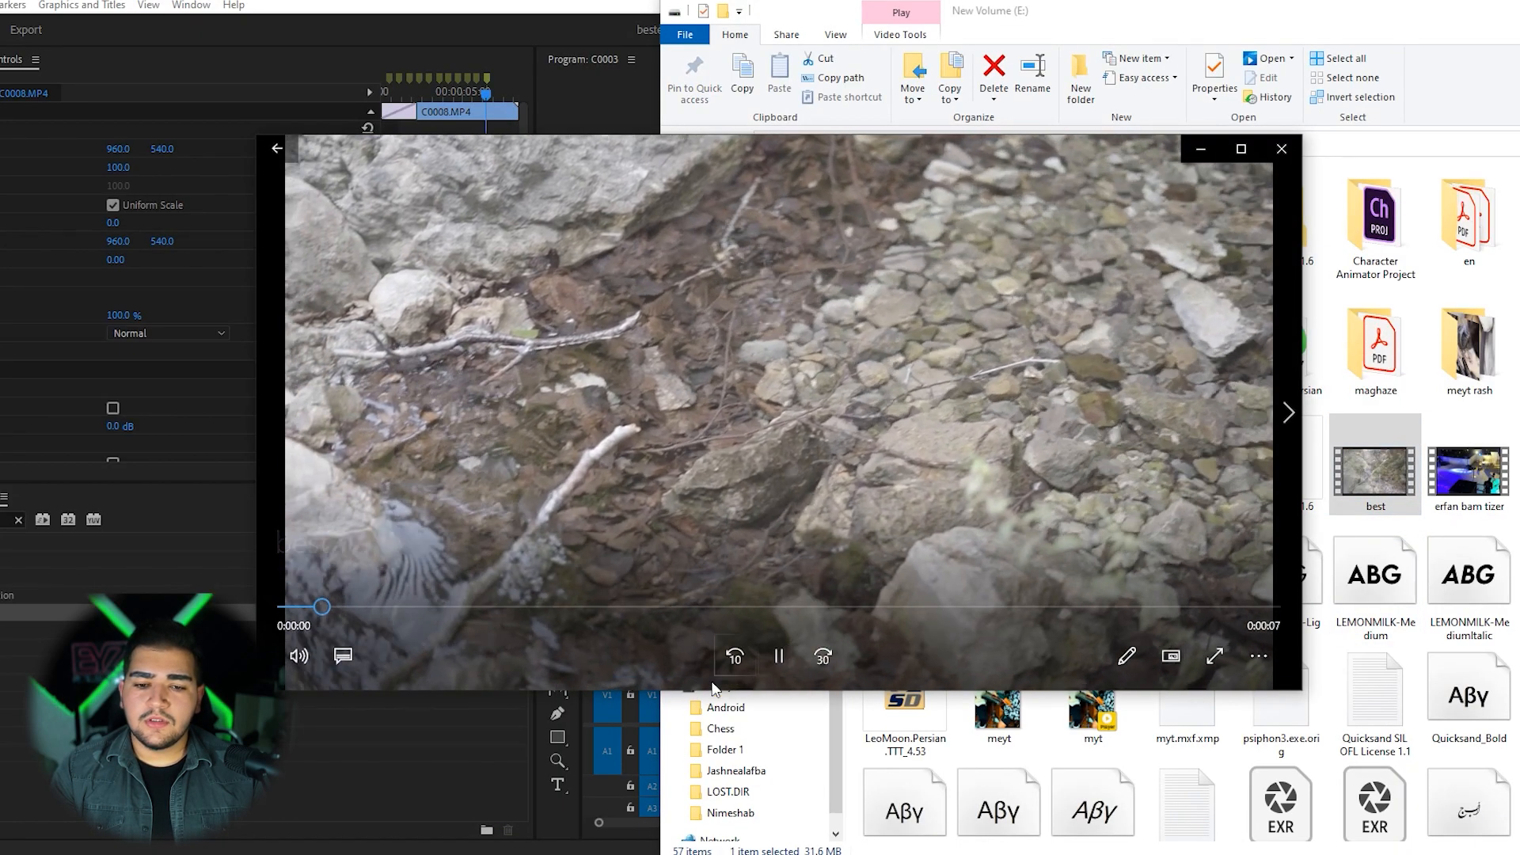
{"action": "left_click", "coordinate": [775, 663]}
{"action": "left_click", "coordinate": [311, 662]}
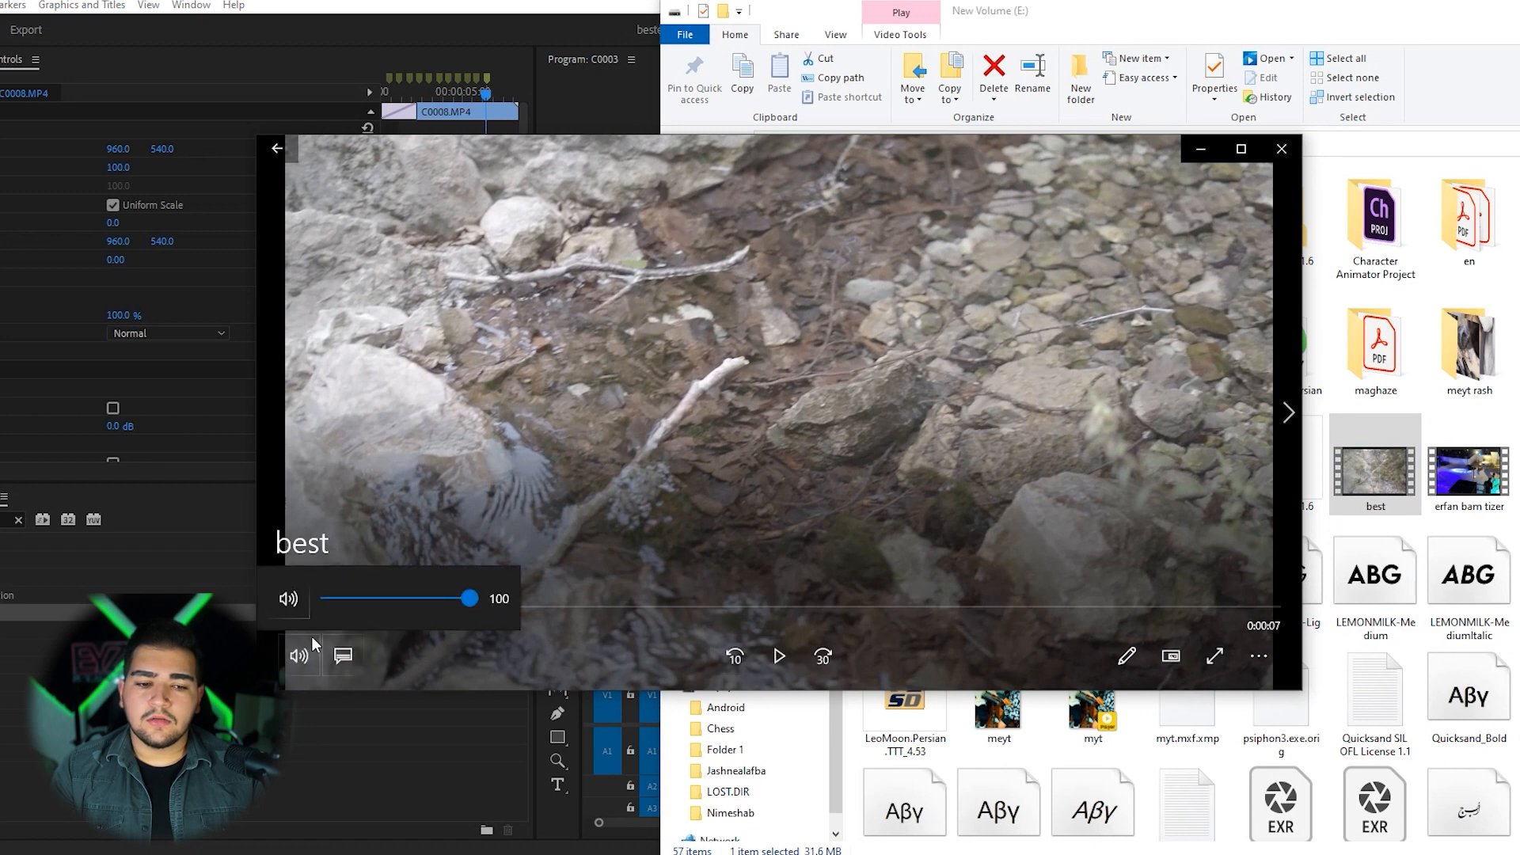
{"action": "left_click", "coordinate": [288, 598]}
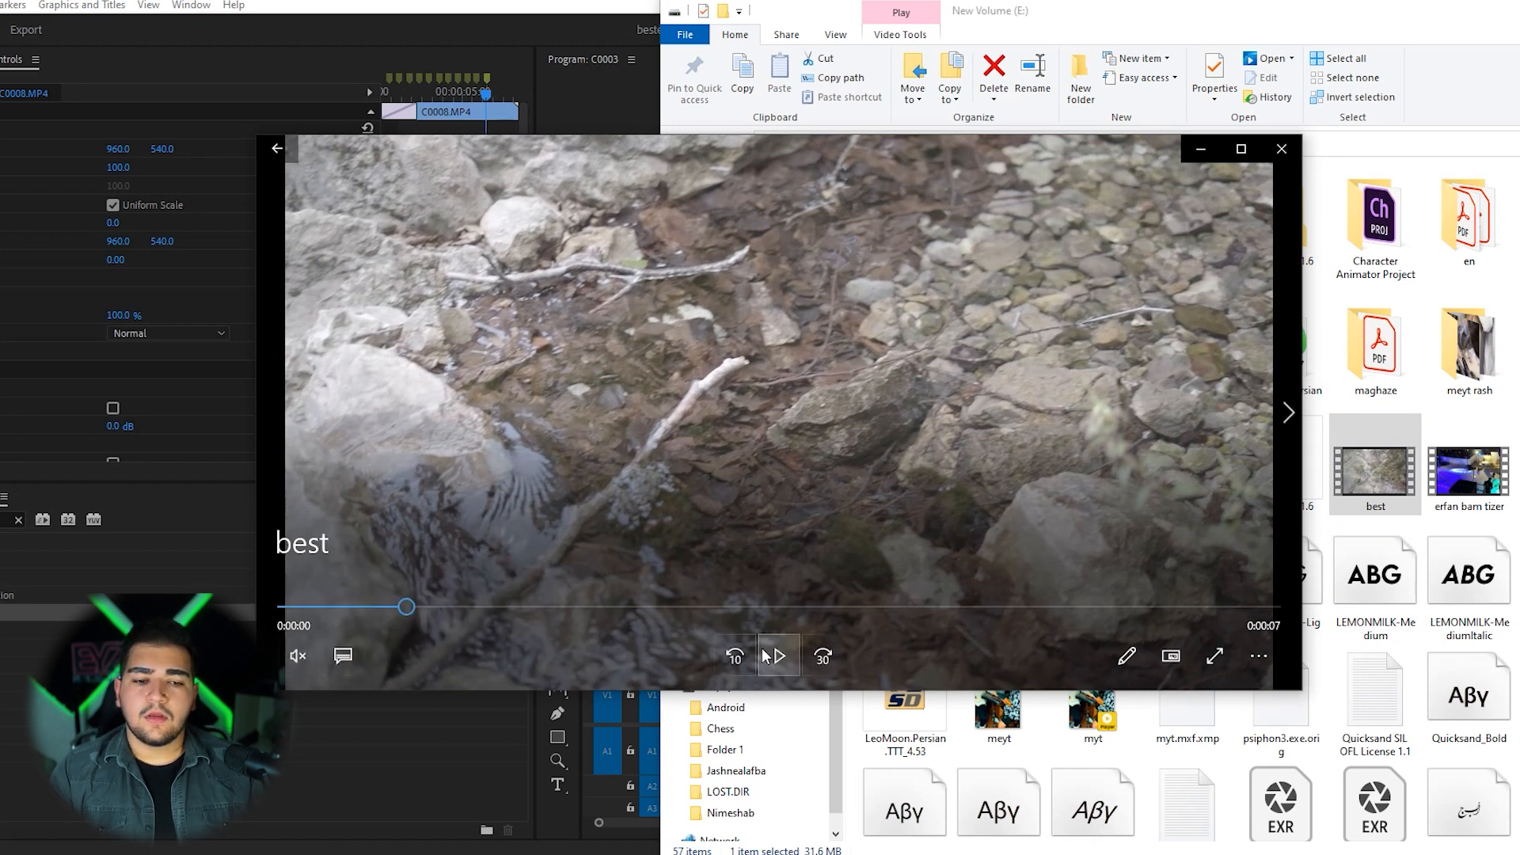
{"action": "left_click", "coordinate": [281, 608]}
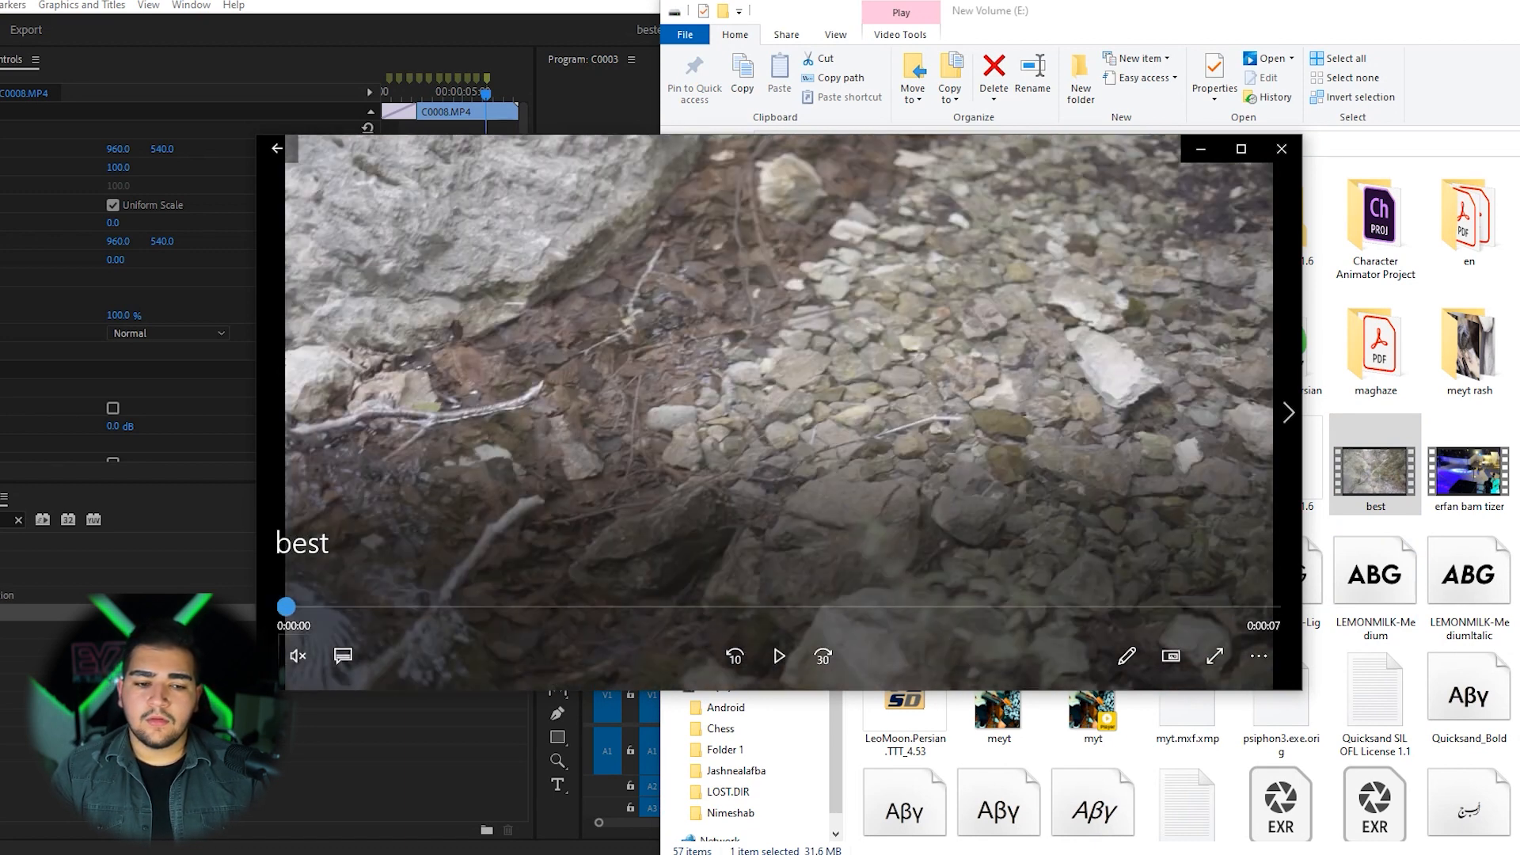
{"action": "left_click", "coordinate": [775, 656]}
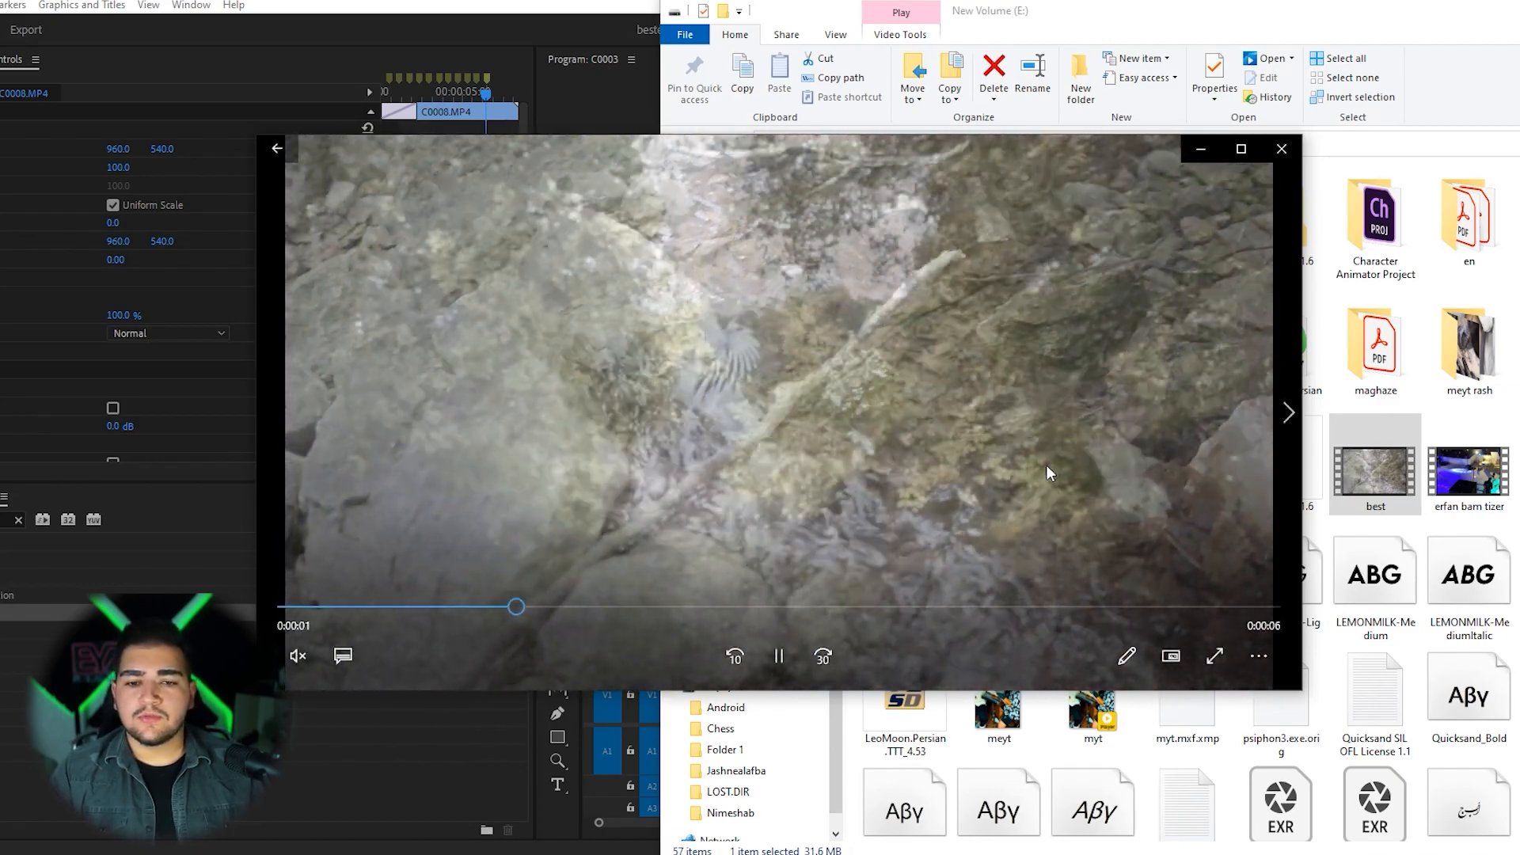